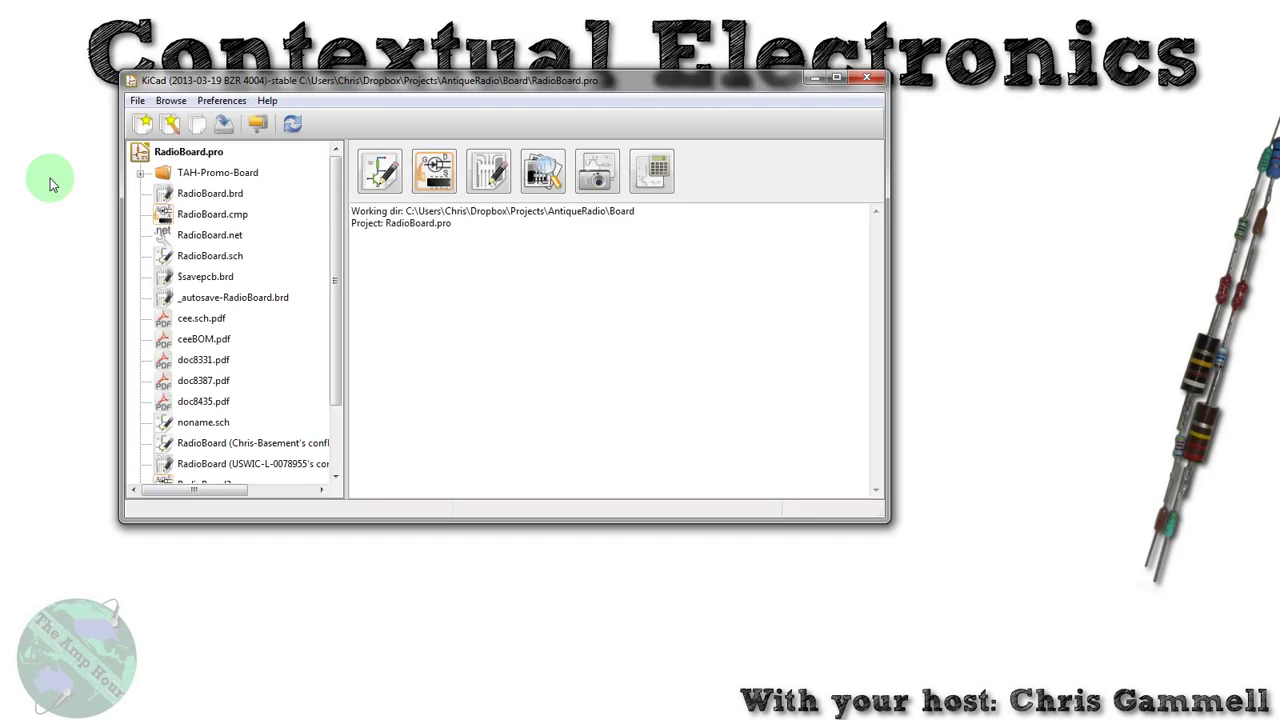
Open RadioBoard.brd in Pcbnew and zoom around its components and 90 unrouted connections.
{"action": "left_click", "coordinate": [486, 180]}
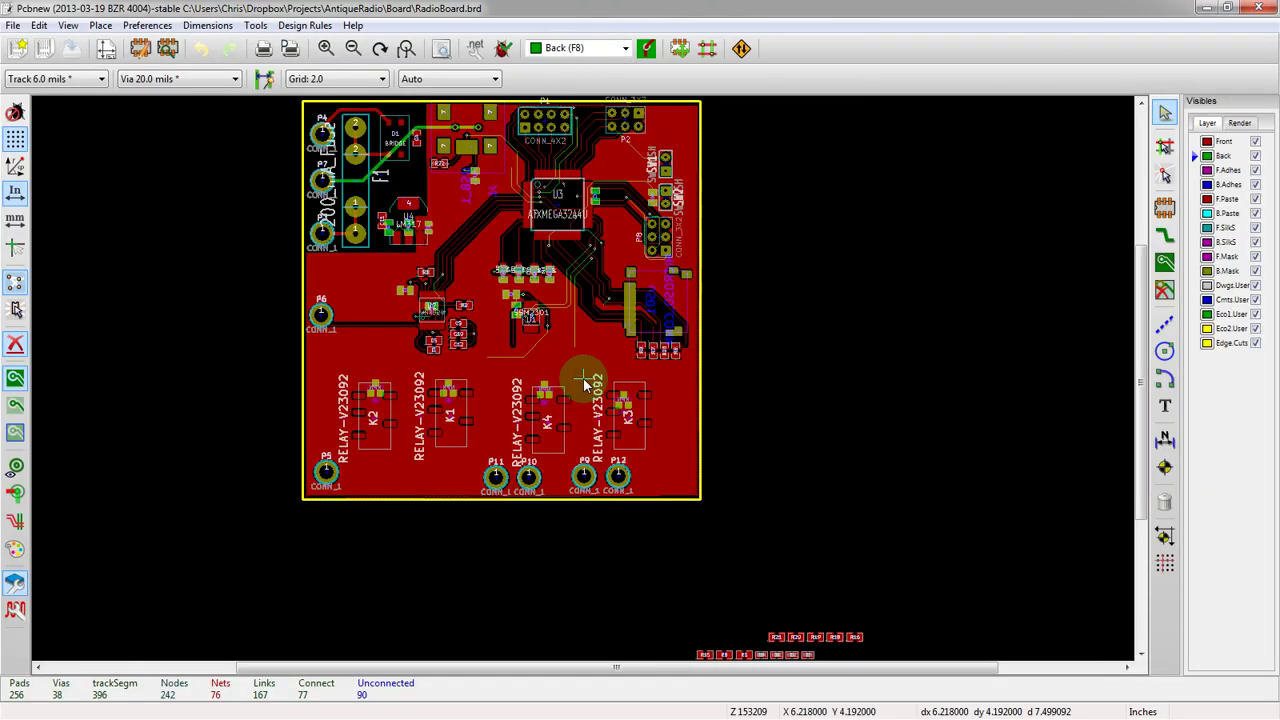
{"action": "scroll", "coordinate": [575, 408], "scroll_direction": "down", "scroll_amount": 1}
{"action": "scroll", "coordinate": [595, 400], "scroll_direction": "up", "scroll_amount": 2}
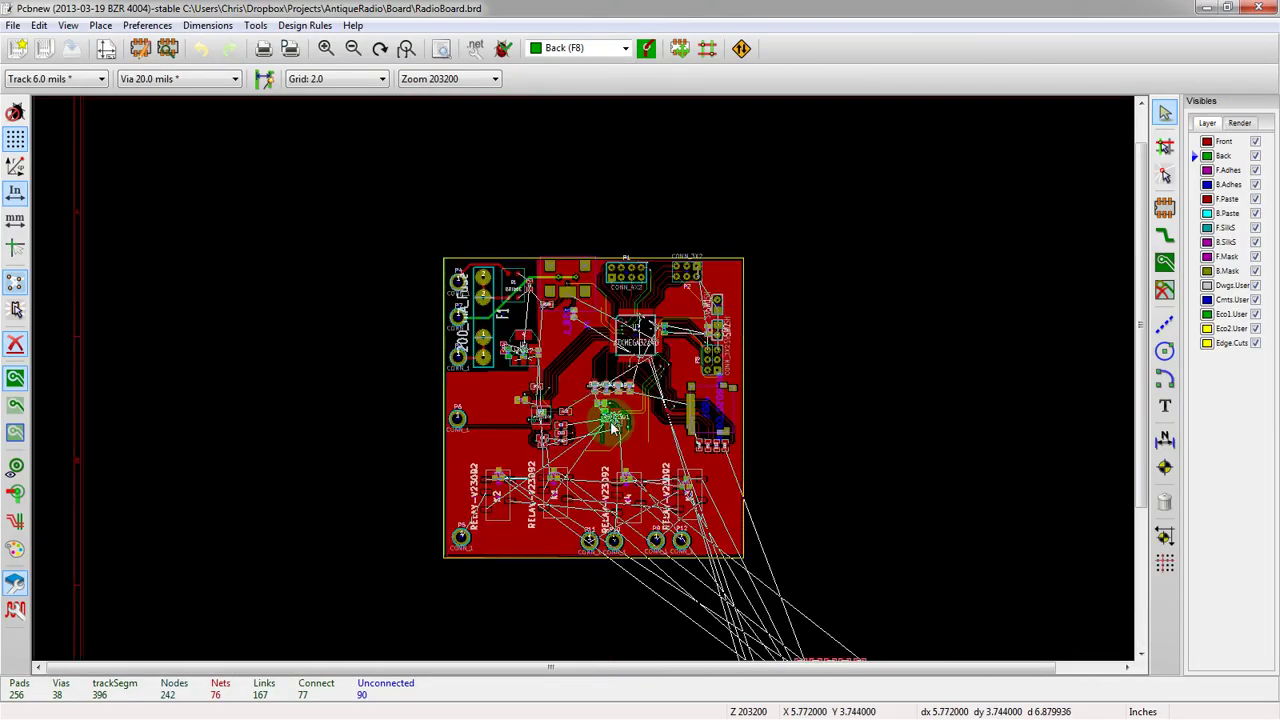
{"action": "scroll", "coordinate": [585, 385], "scroll_direction": "up", "scroll_amount": 1}
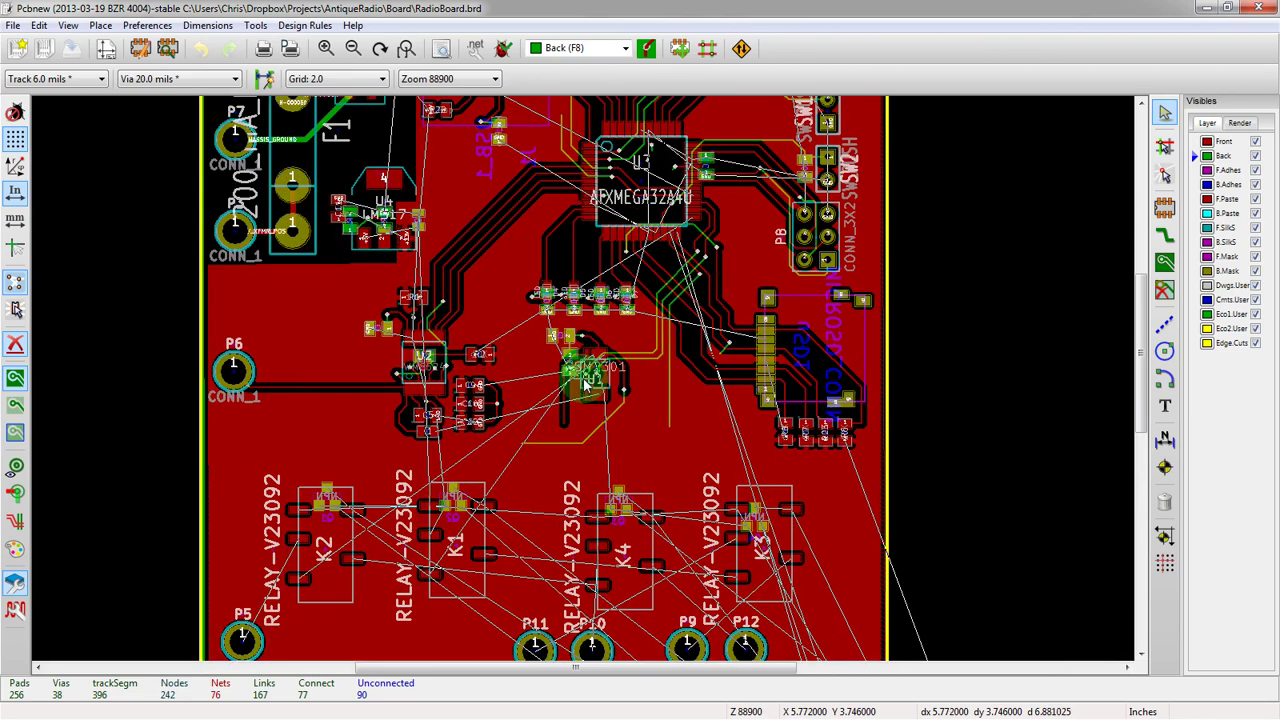
{"action": "scroll", "coordinate": [585, 383], "scroll_direction": "up", "scroll_amount": 2}
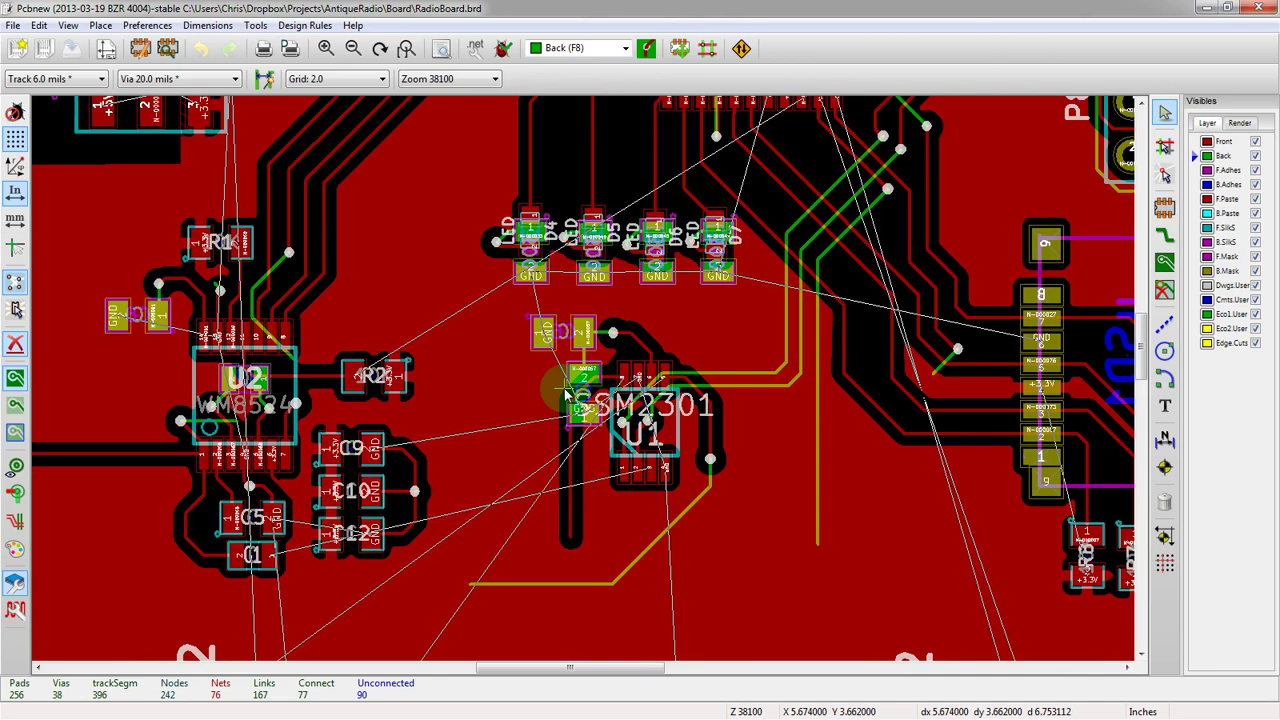
{"action": "scroll", "coordinate": [567, 394], "scroll_direction": "down", "scroll_amount": 2}
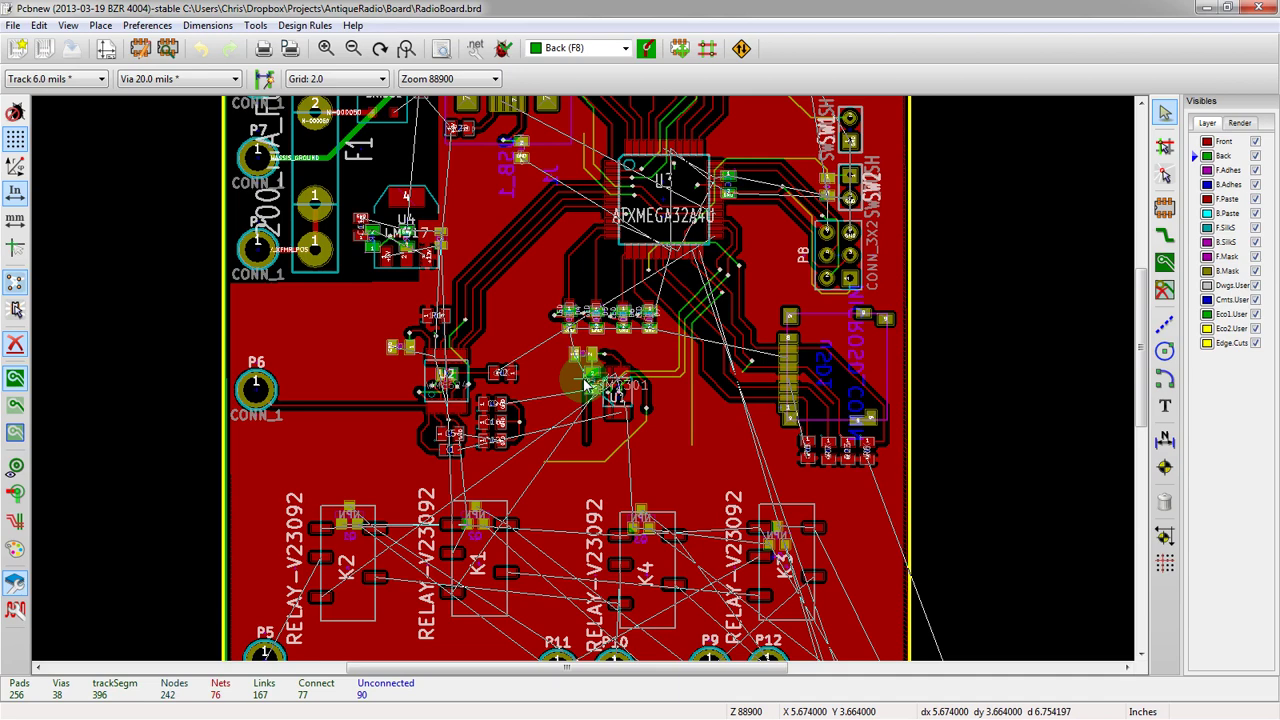
Open Layers Setup and browse the Preset Layer Groupings and Copper Layers lists.
{"action": "left_click", "coordinate": [296, 27]}
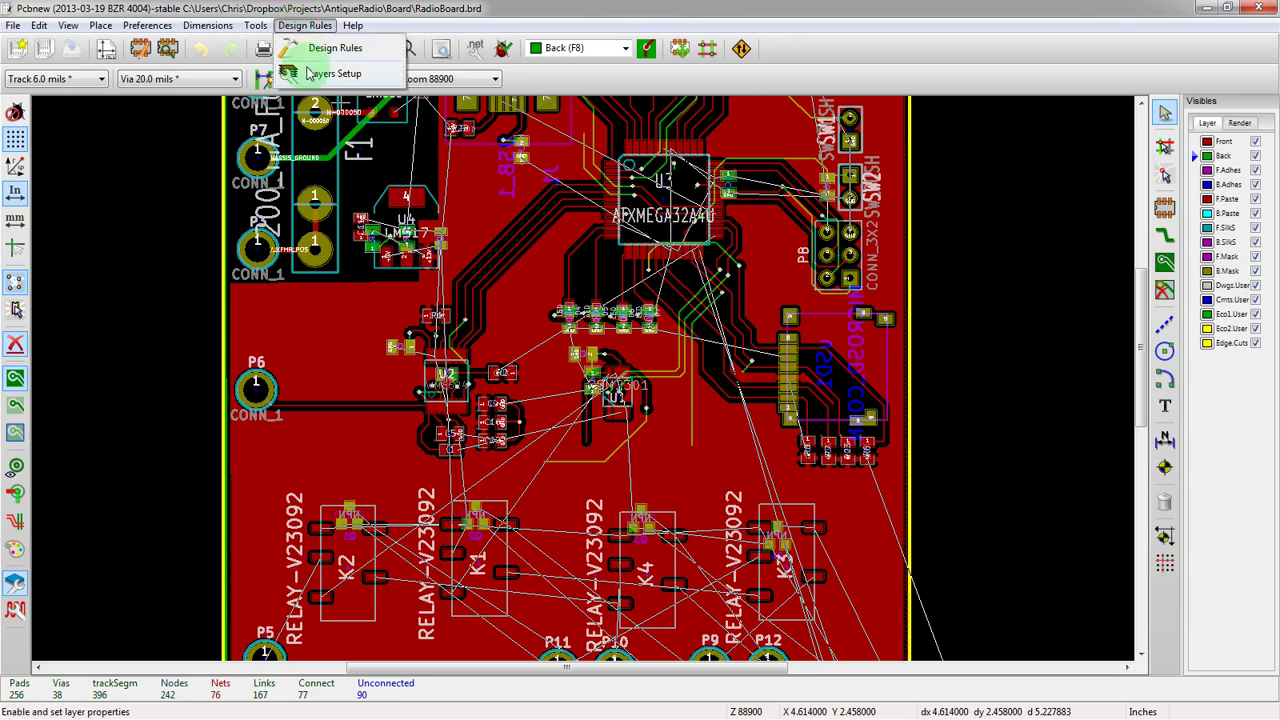
{"action": "left_click", "coordinate": [310, 75]}
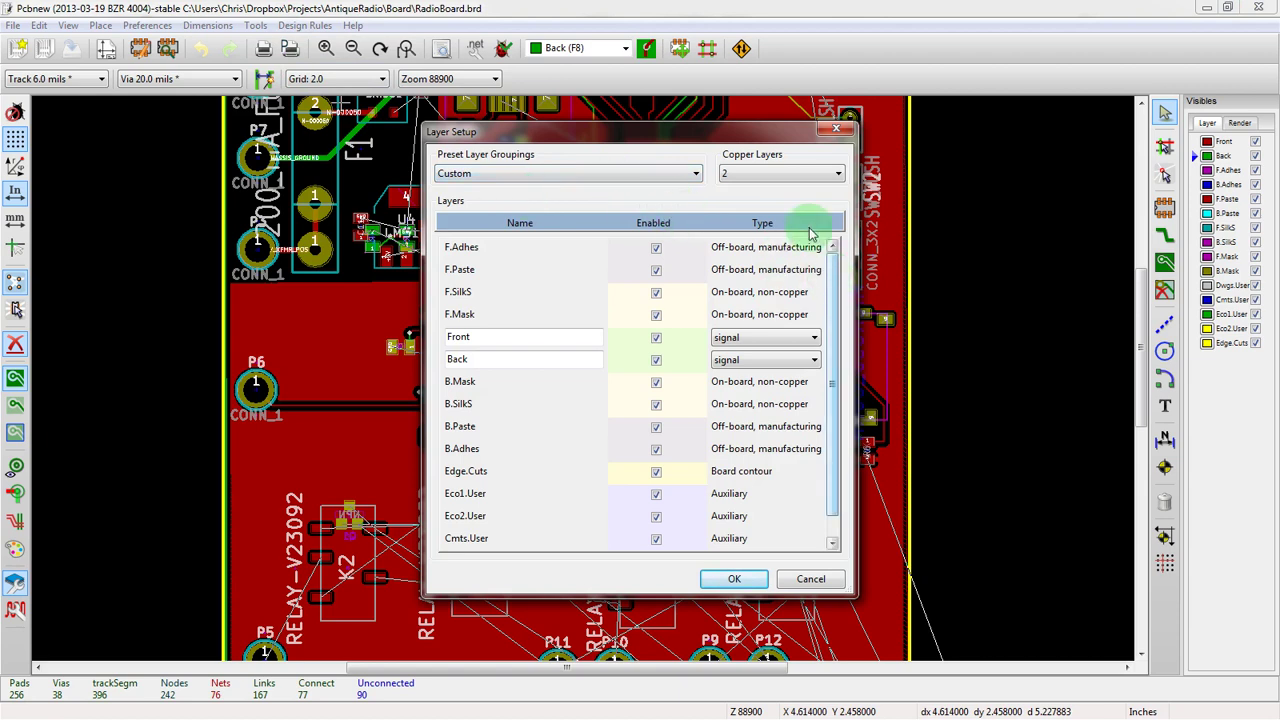
{"action": "left_click", "coordinate": [657, 173]}
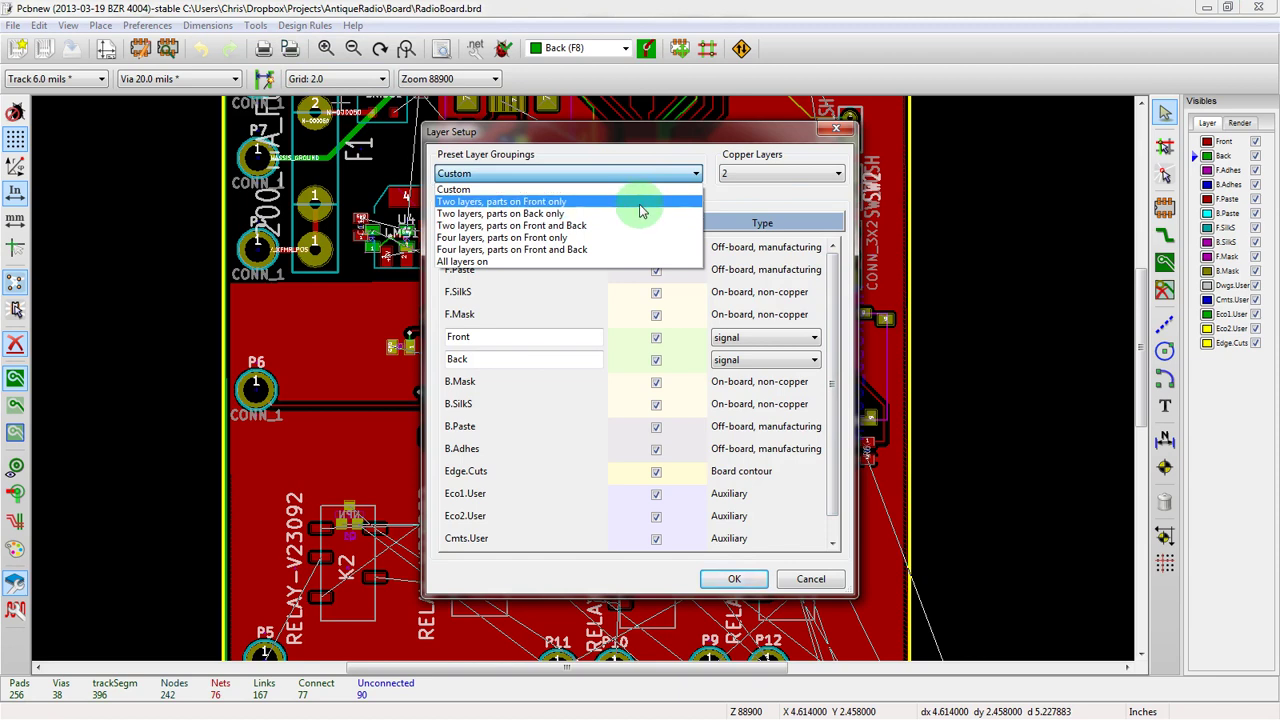
{"action": "left_click", "coordinate": [733, 192]}
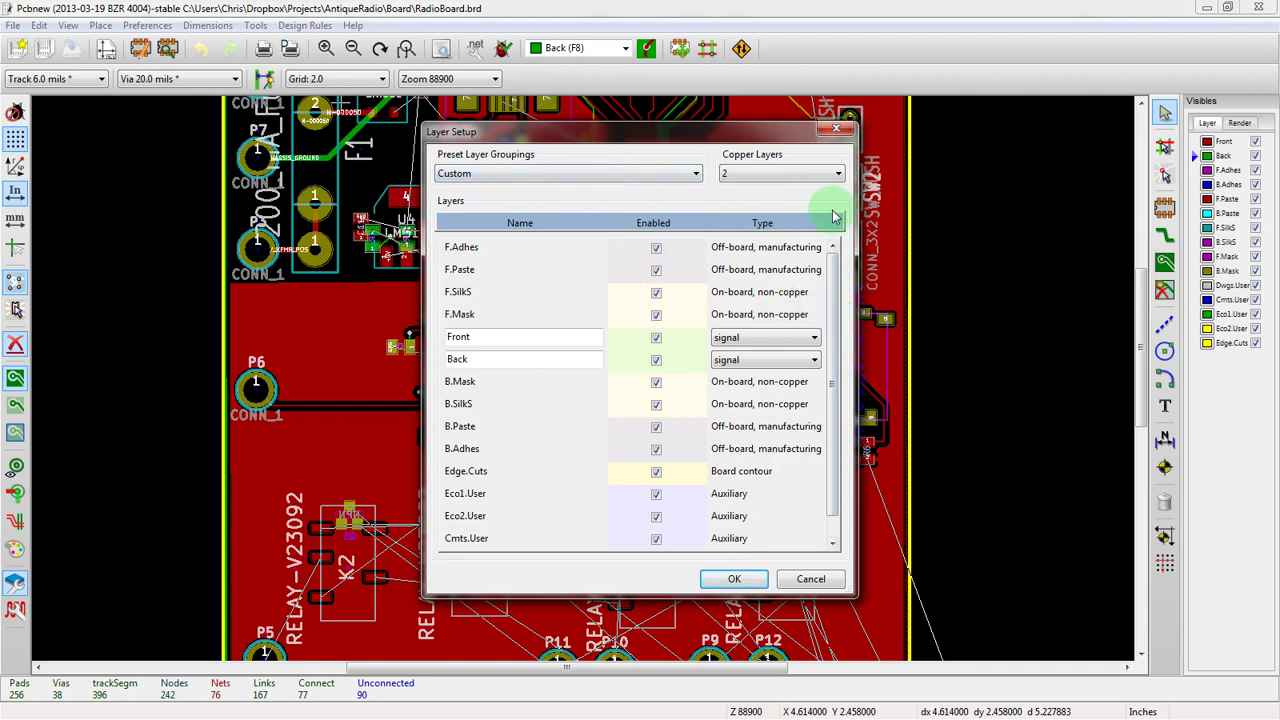
{"action": "left_click", "coordinate": [828, 172]}
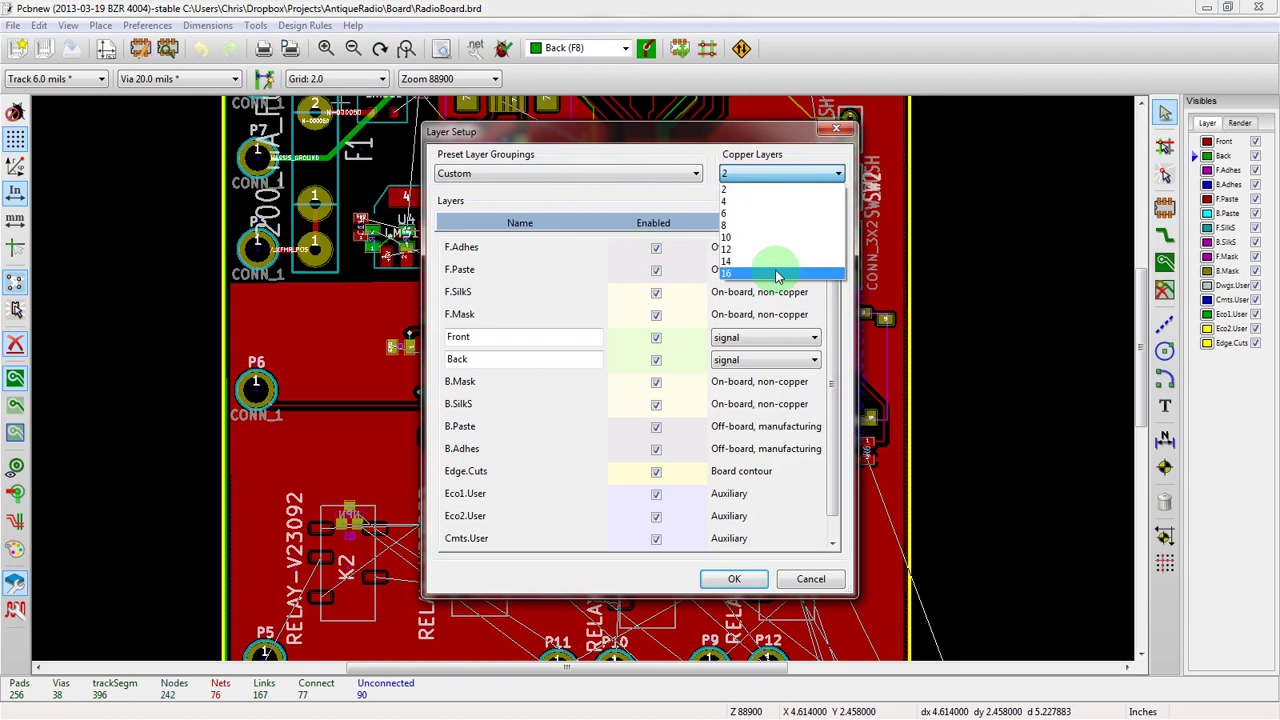
{"action": "left_click", "coordinate": [662, 210]}
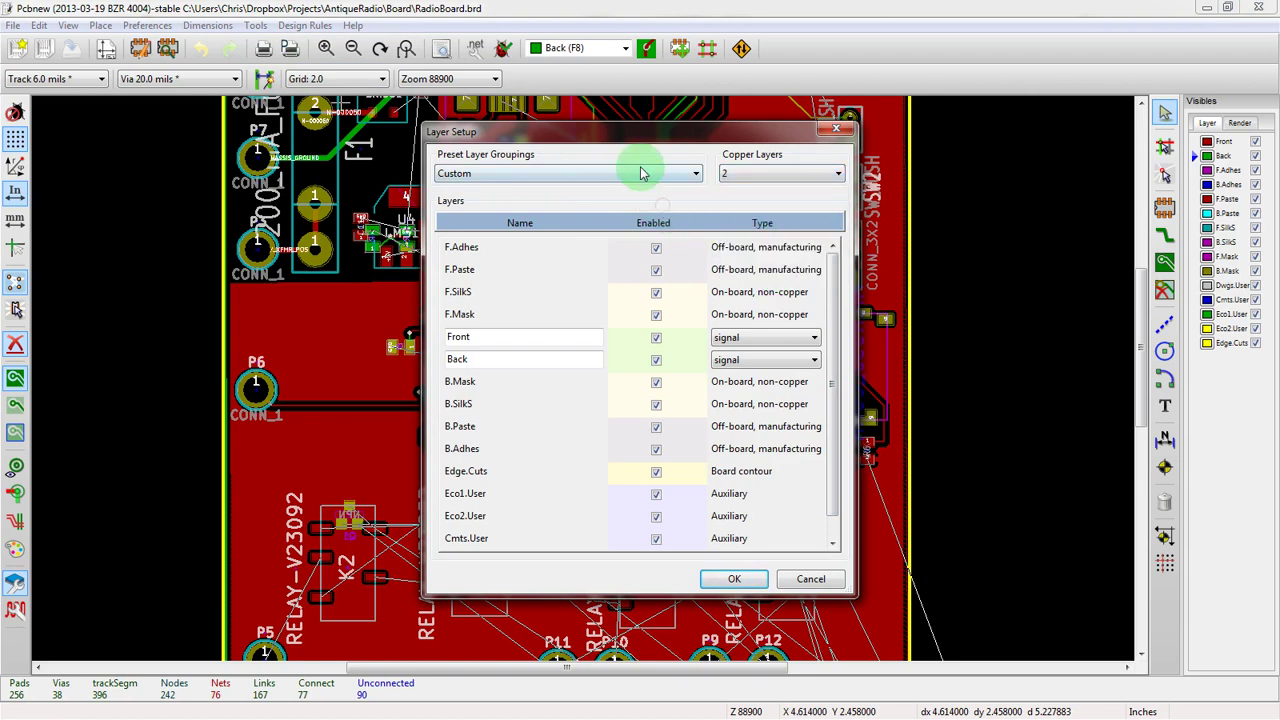
{"action": "left_click", "coordinate": [642, 171]}
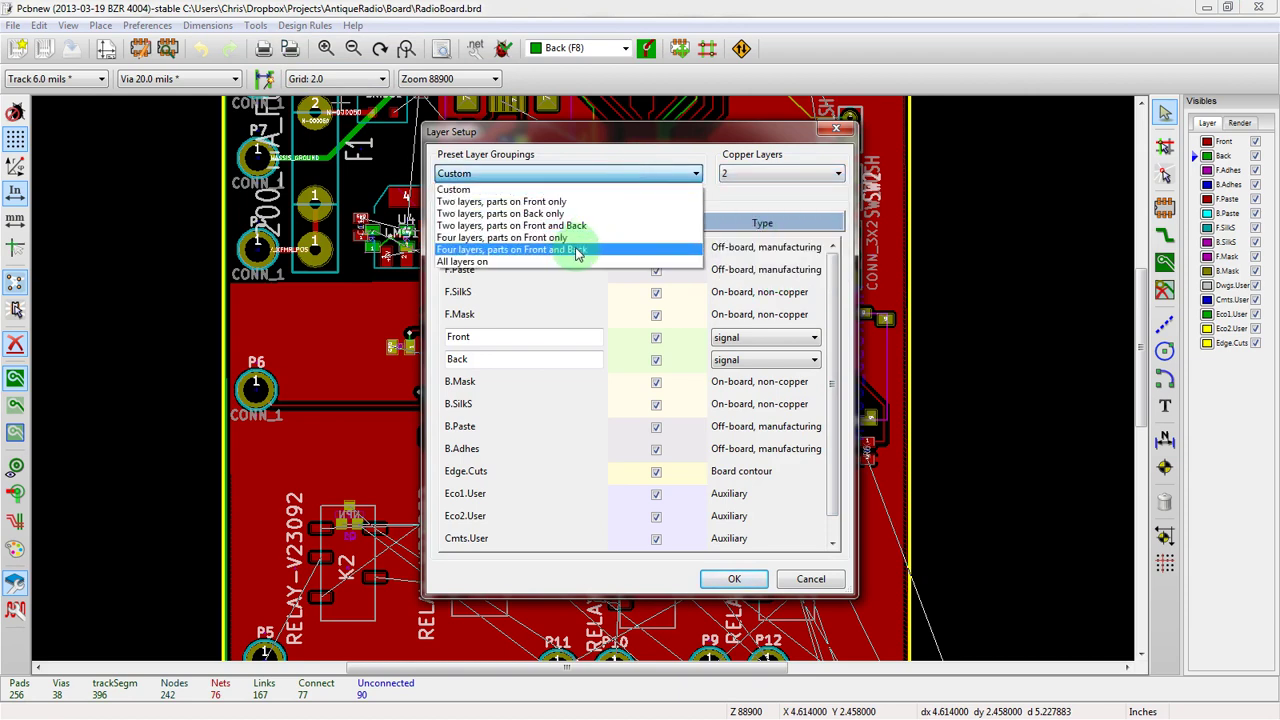
Apply the four-layer Front-and-Back preset and make Inner2.Cu a power layer named Ground Plane.
{"action": "left_click", "coordinate": [578, 252]}
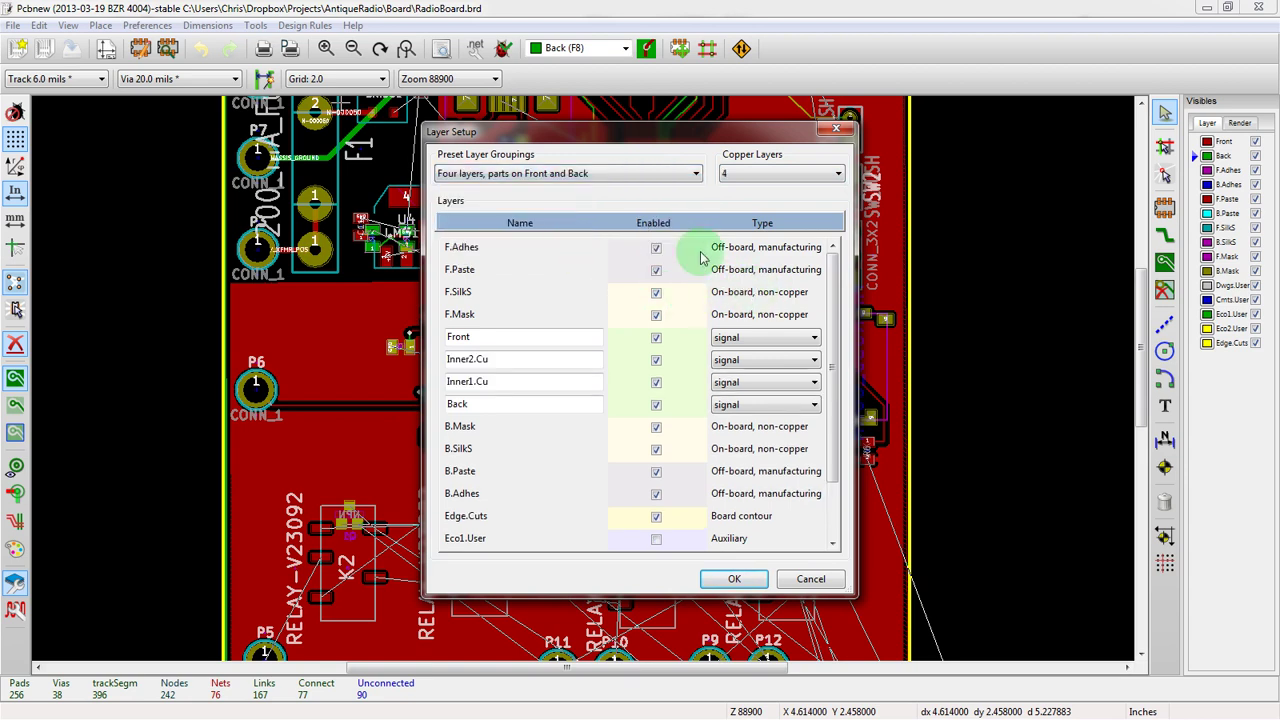
{"action": "left_click_drag", "start_coordinate": [835, 314], "coordinate": [787, 320]}
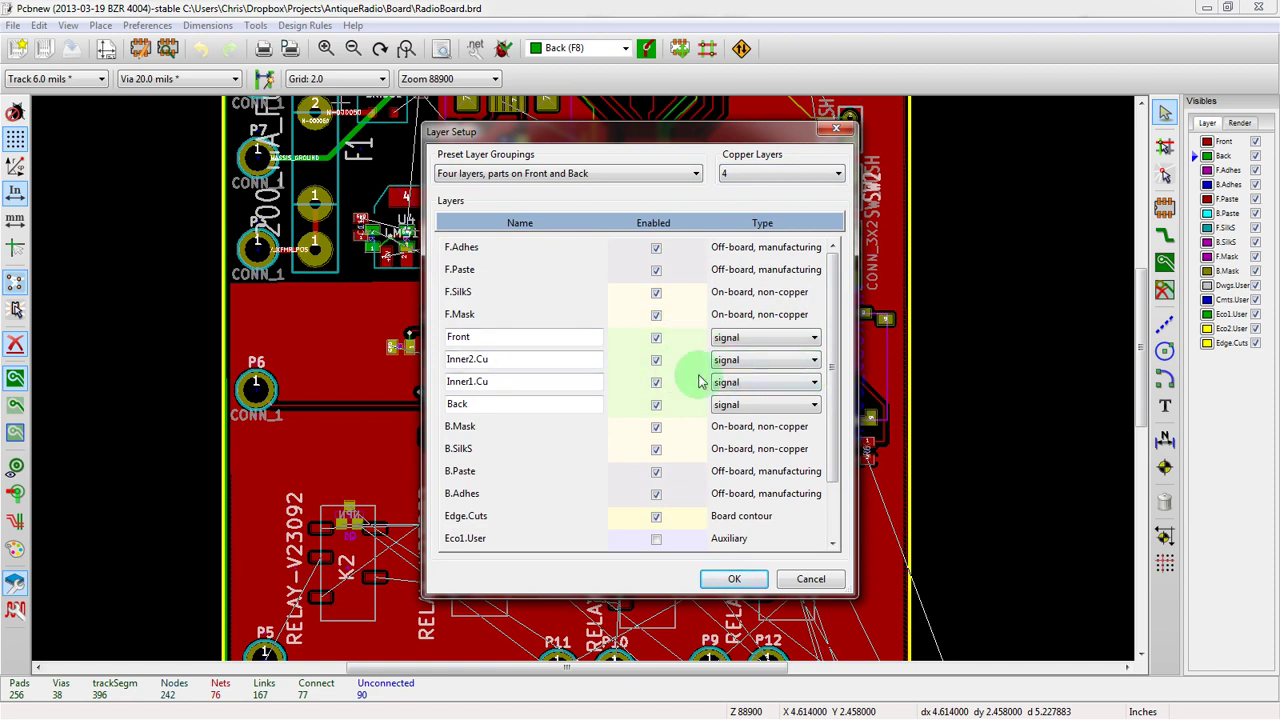
{"action": "left_click", "coordinate": [740, 361]}
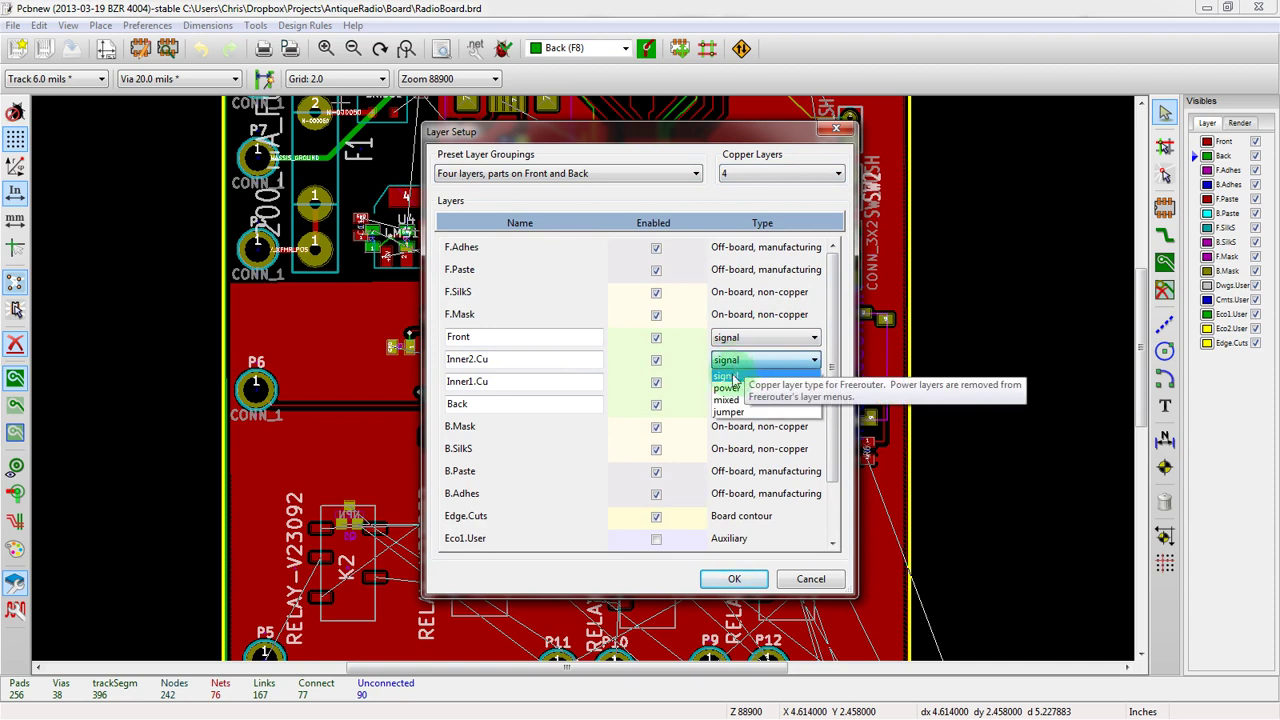
{"action": "left_click", "coordinate": [727, 388]}
{"action": "left_click", "coordinate": [566, 358]}
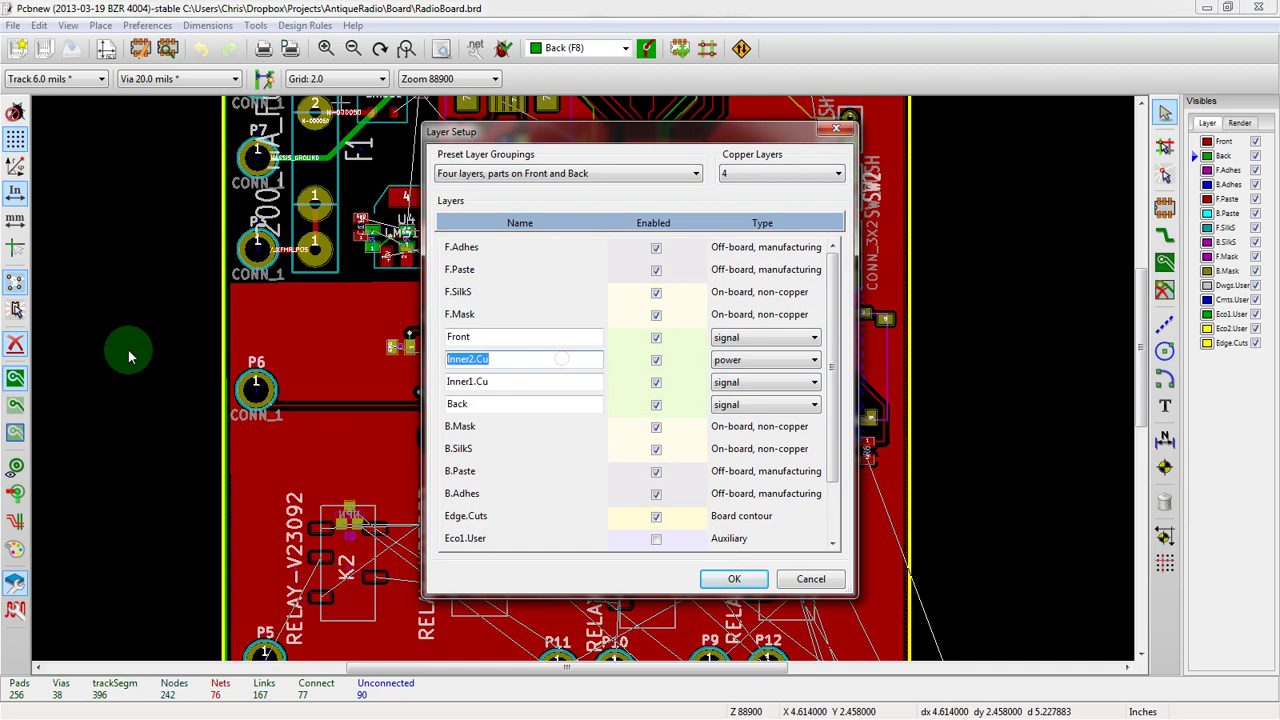
{"action": "type", "text": "Ground Plane"}
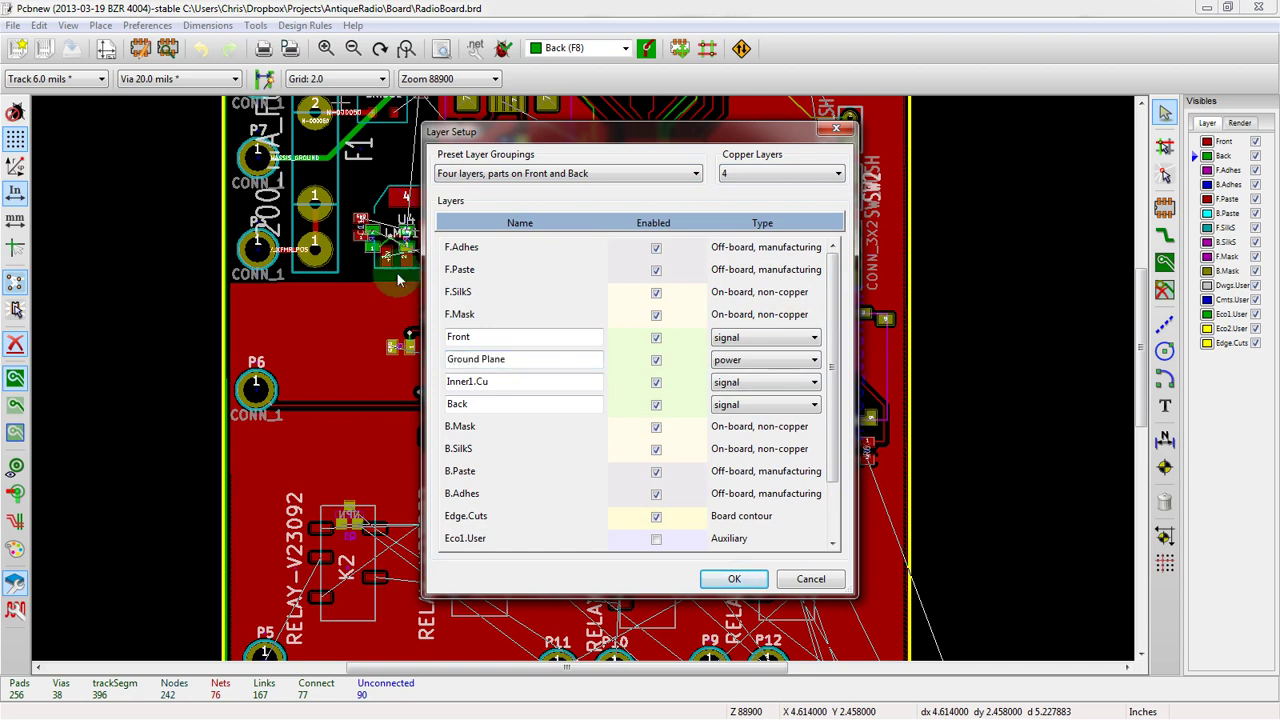
Make Inner1.Cu a mixed layer named Power.
{"action": "left_click", "coordinate": [748, 384]}
{"action": "left_click", "coordinate": [748, 422]}
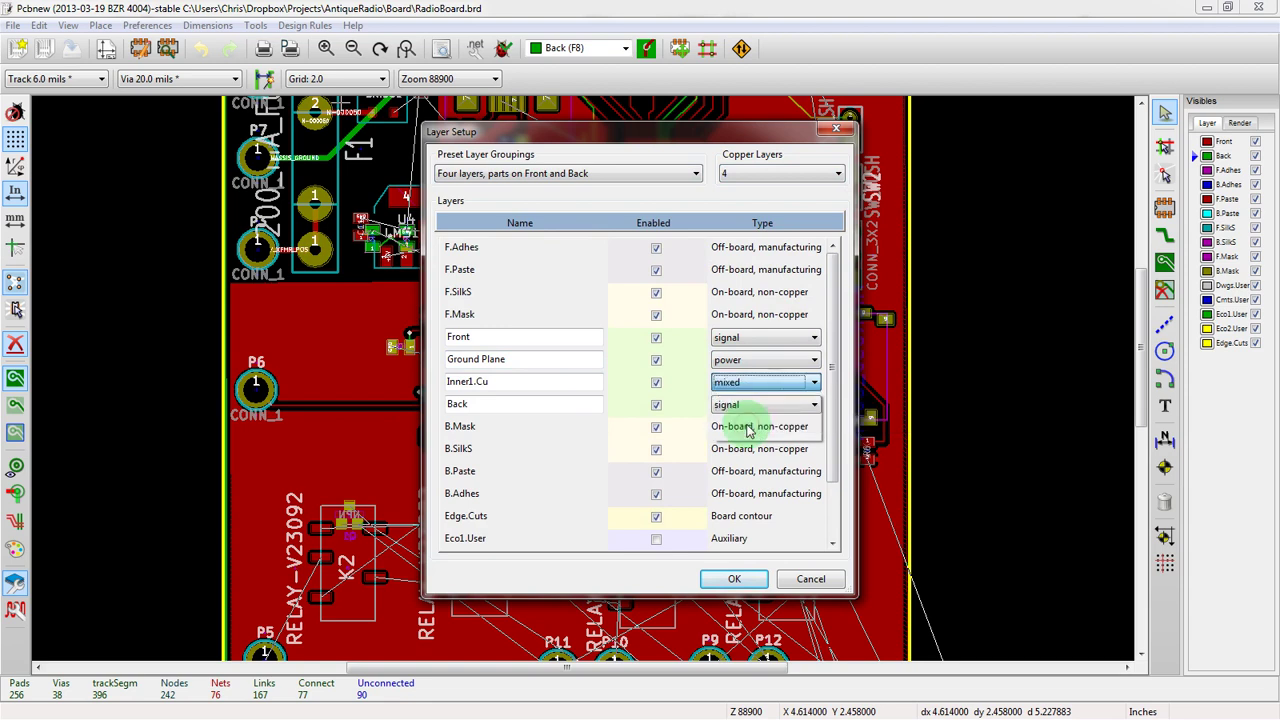
{"action": "left_click", "coordinate": [570, 382]}
{"action": "type", "text": "Power"}
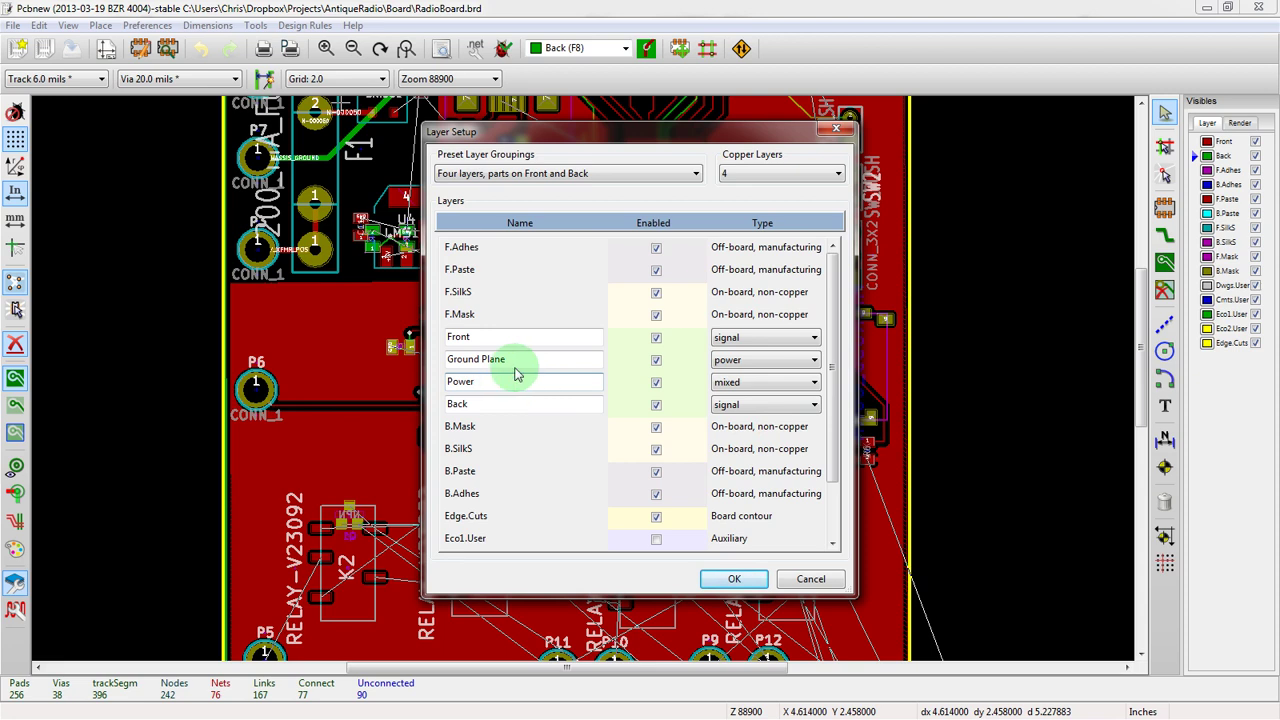
Complete the name 'Power Plane', try to apply, and dismiss the illegal-character error.
{"action": "type", "text": "lane"}
{"action": "left_click", "coordinate": [731, 582]}
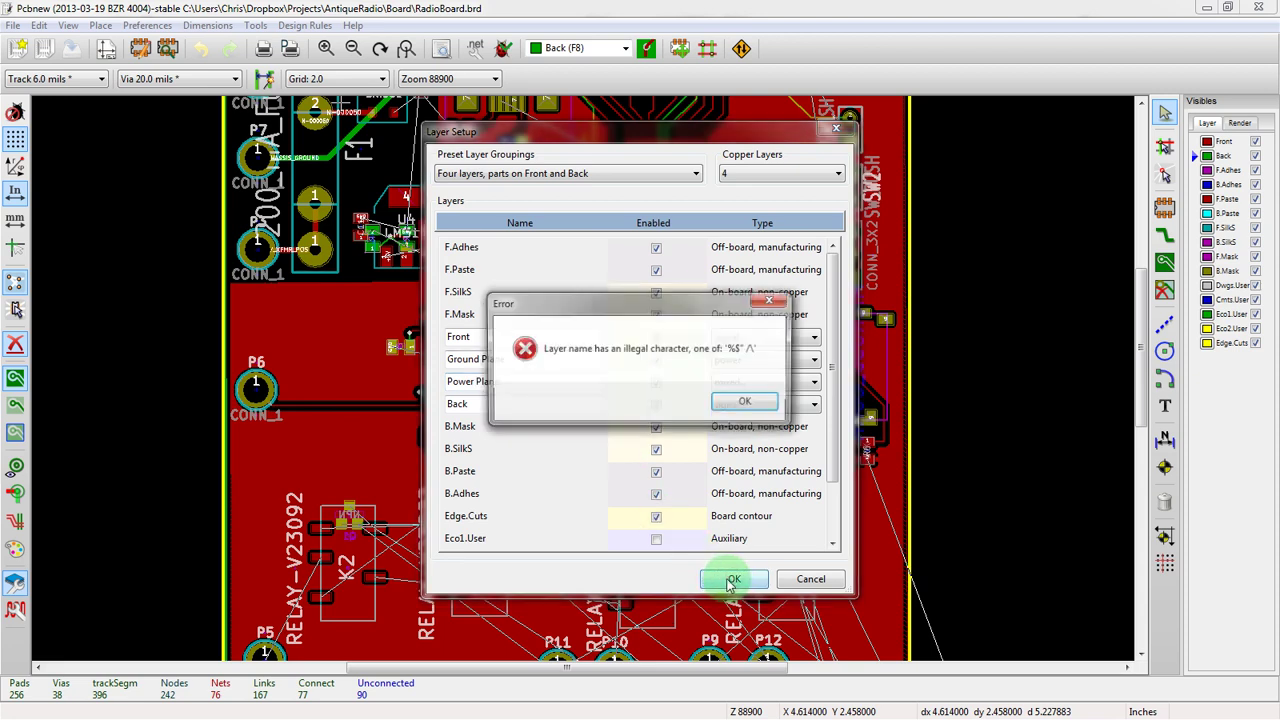
{"action": "left_click_drag", "start_coordinate": [624, 313], "coordinate": [845, 360]}
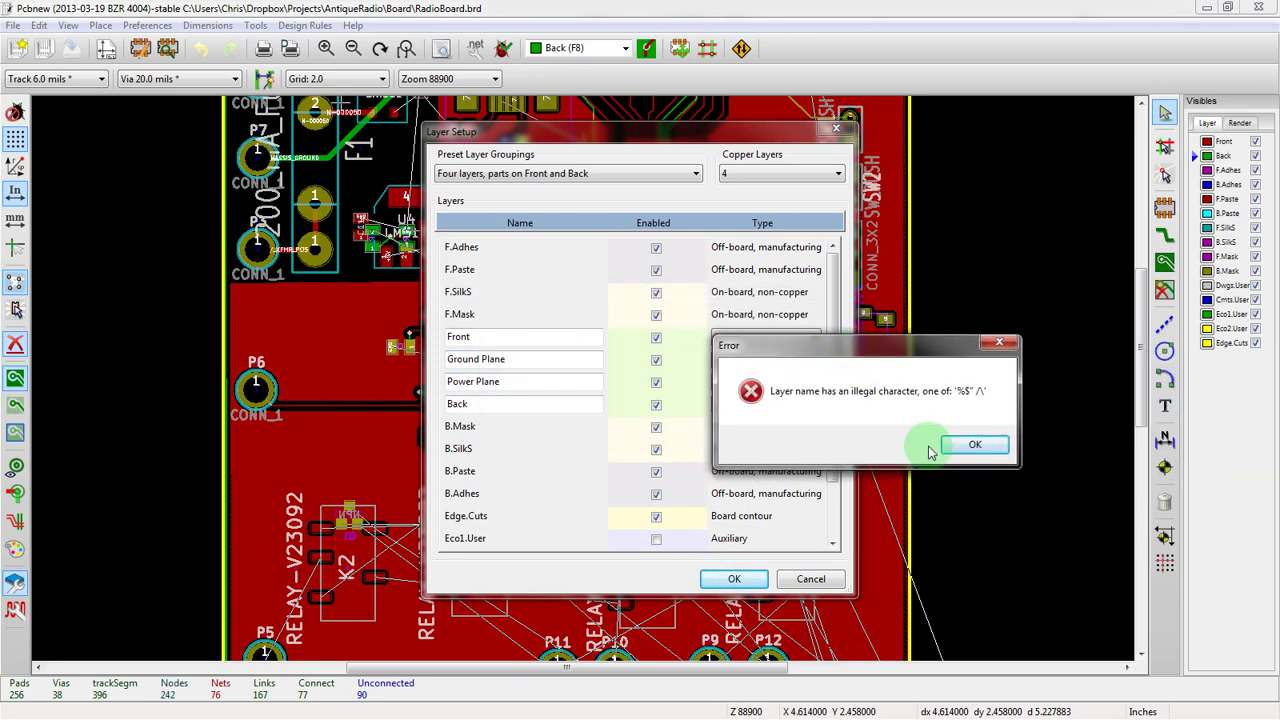
{"action": "left_click", "coordinate": [972, 446]}
Replace the spaces to name the inner layers Ground.Plane and Power.Plane, and apply the setup.
{"action": "left_click", "coordinate": [476, 381]}
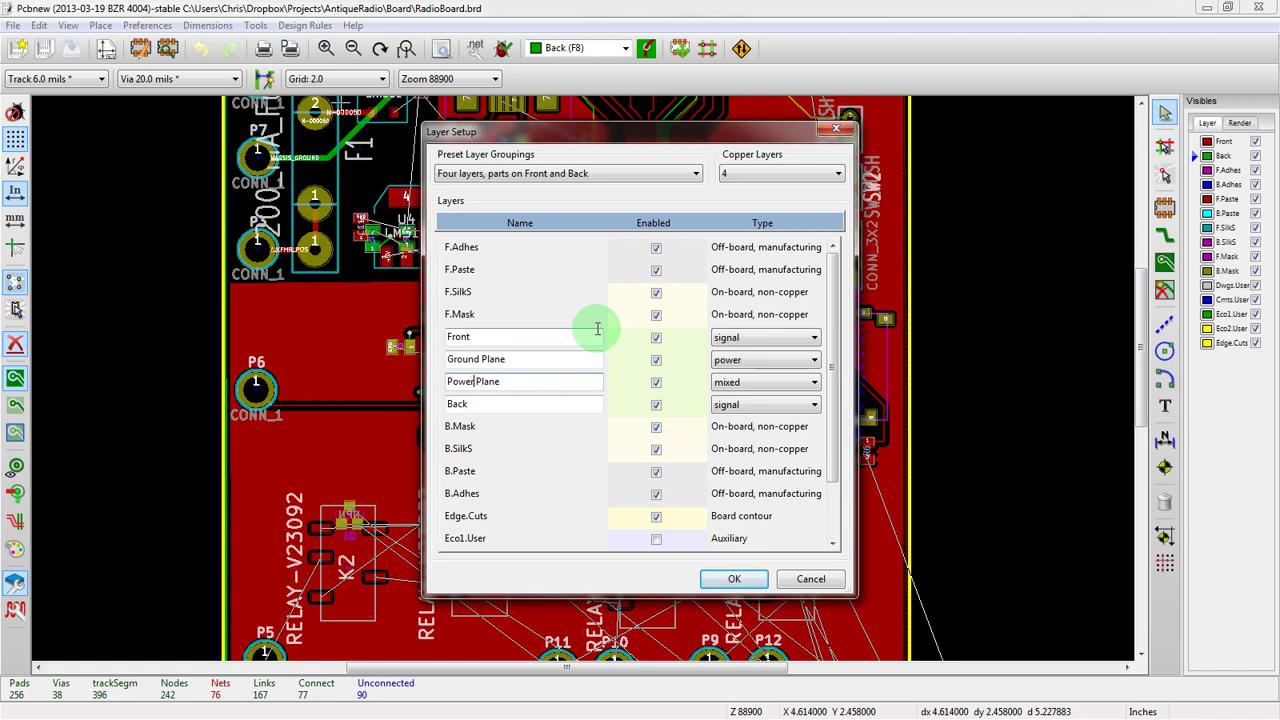
{"action": "key", "text": "BackSpace"}
{"action": "type", "text": "_"}
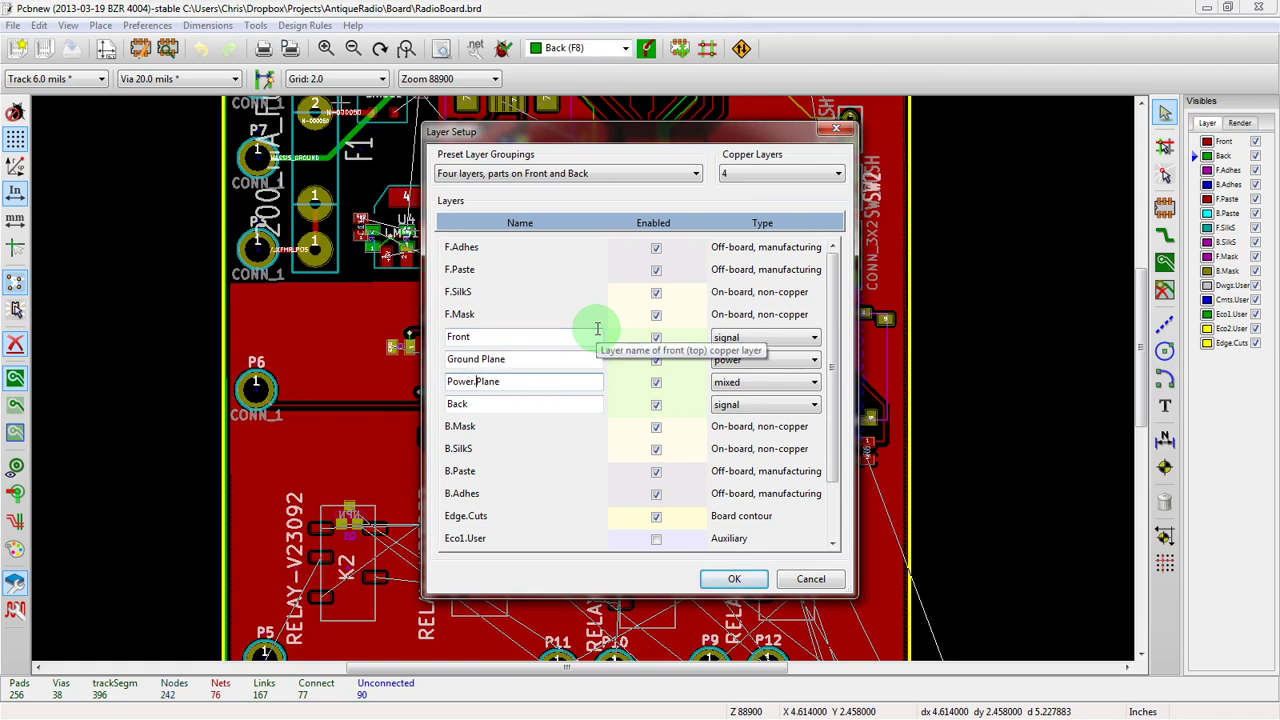
{"action": "left_click", "coordinate": [479, 360]}
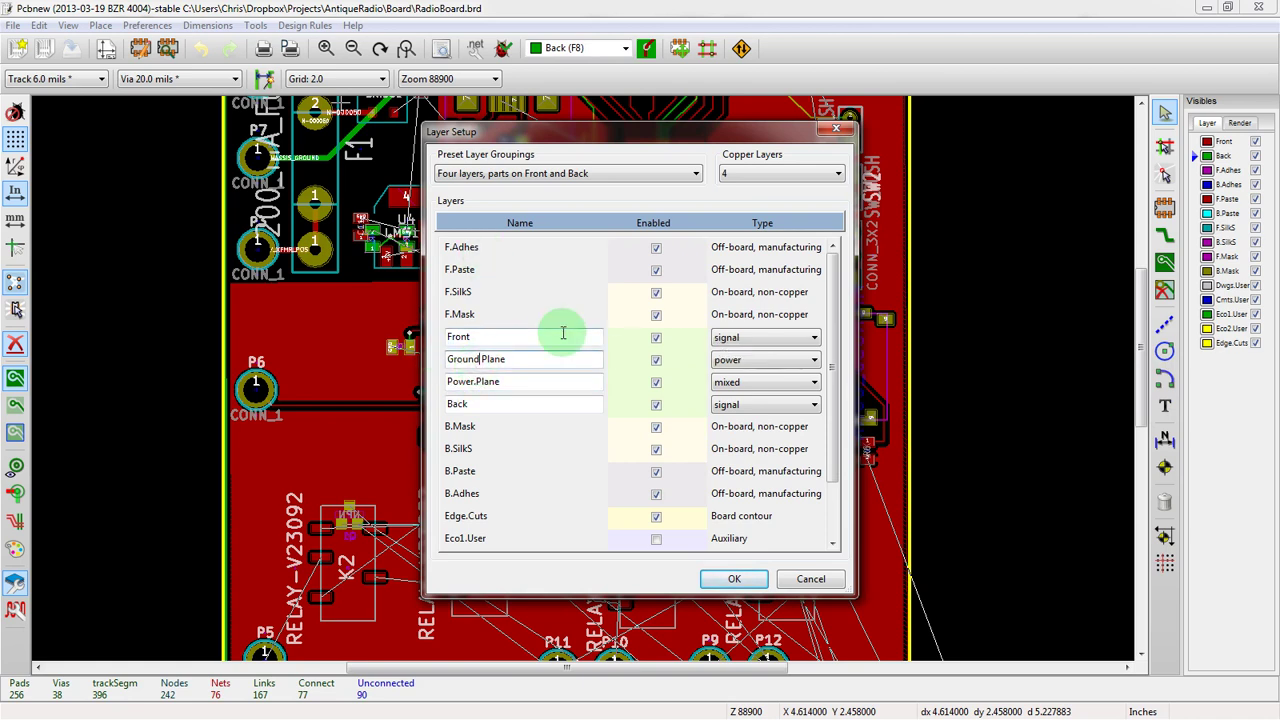
{"action": "key", "text": "BackSpace"}
{"action": "type", "text": "."}
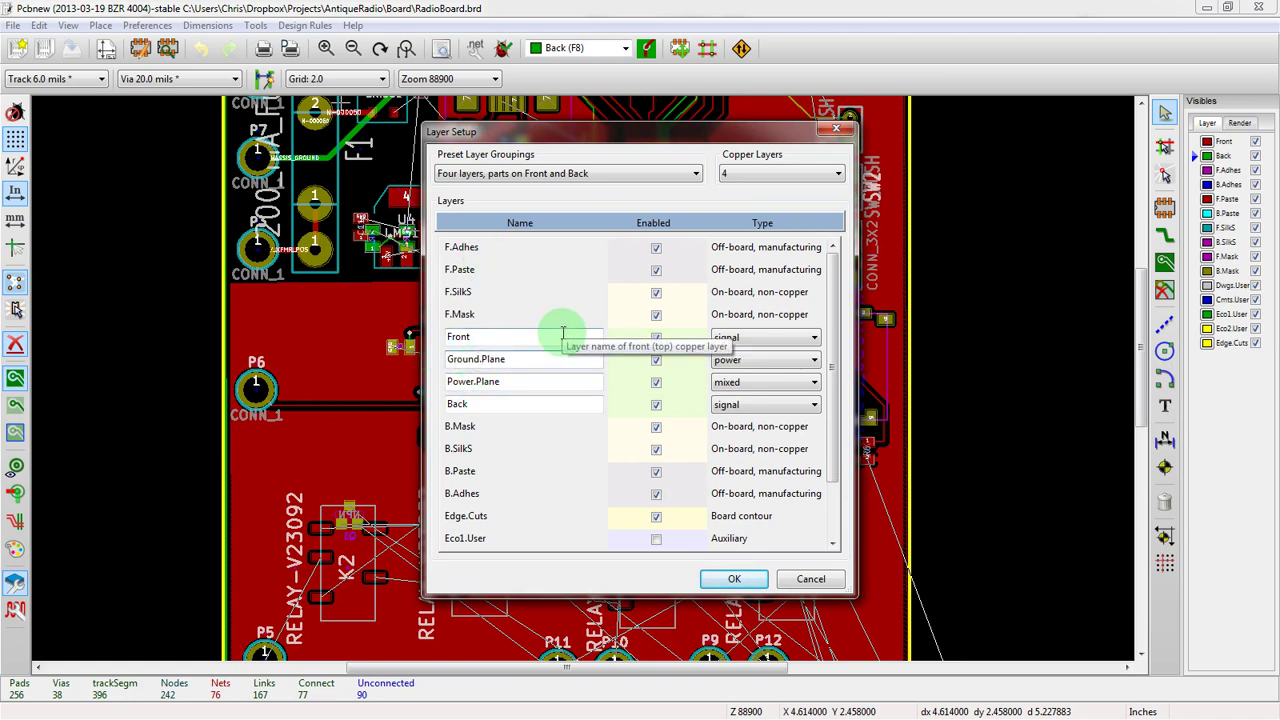
{"action": "left_click", "coordinate": [734, 579]}
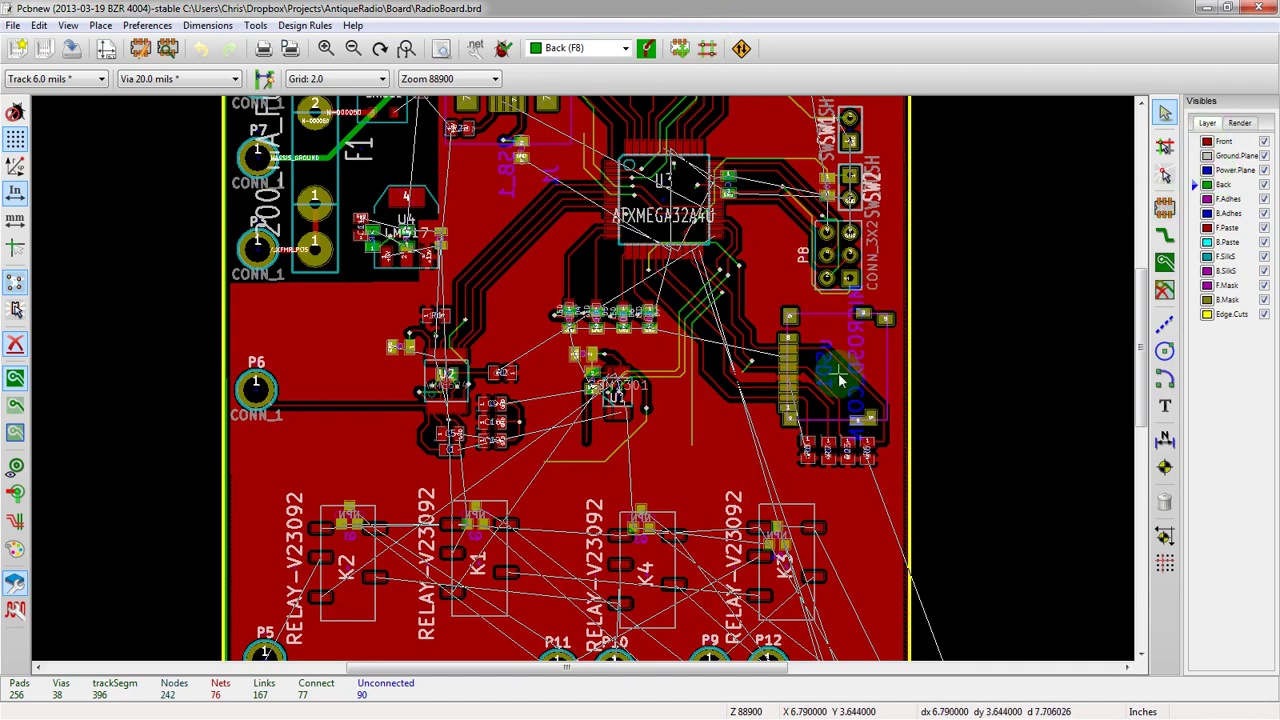
{"action": "scroll", "coordinate": [837, 385], "scroll_direction": "down", "scroll_amount": 1}
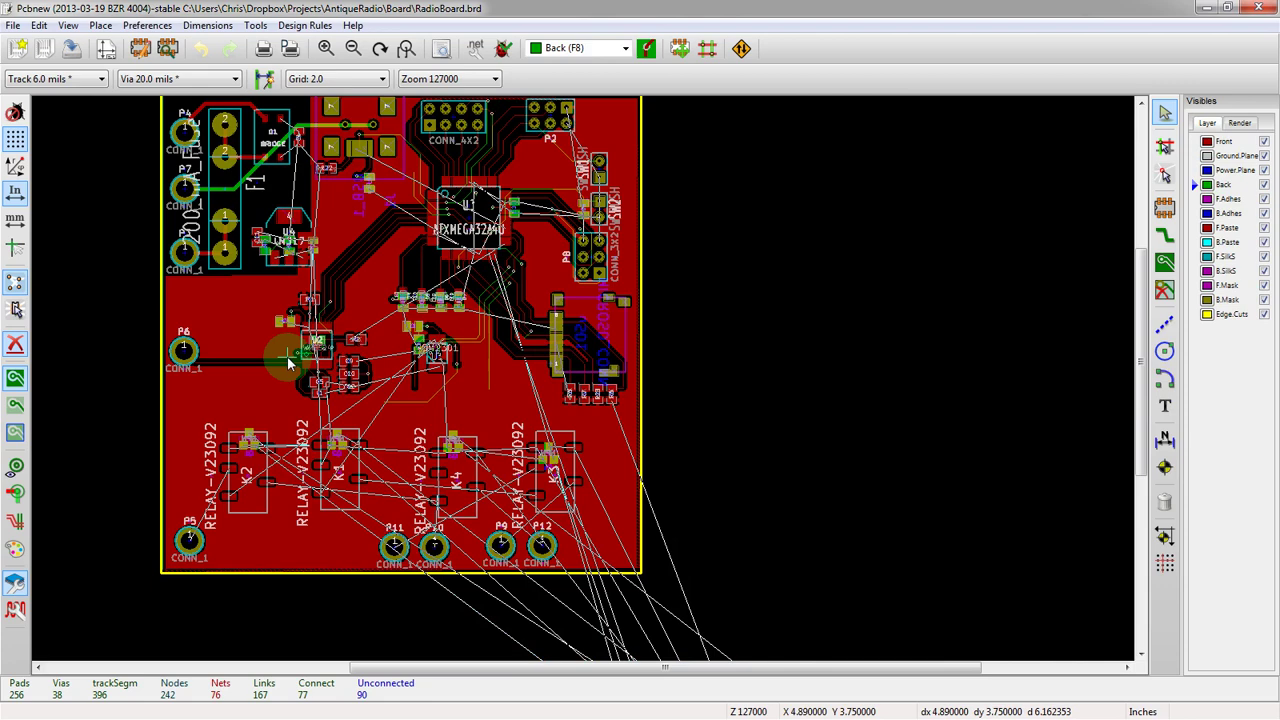
{"action": "scroll", "coordinate": [288, 364], "scroll_direction": "up", "scroll_amount": 1}
{"action": "scroll", "coordinate": [584, 380], "scroll_direction": "up", "scroll_amount": 1}
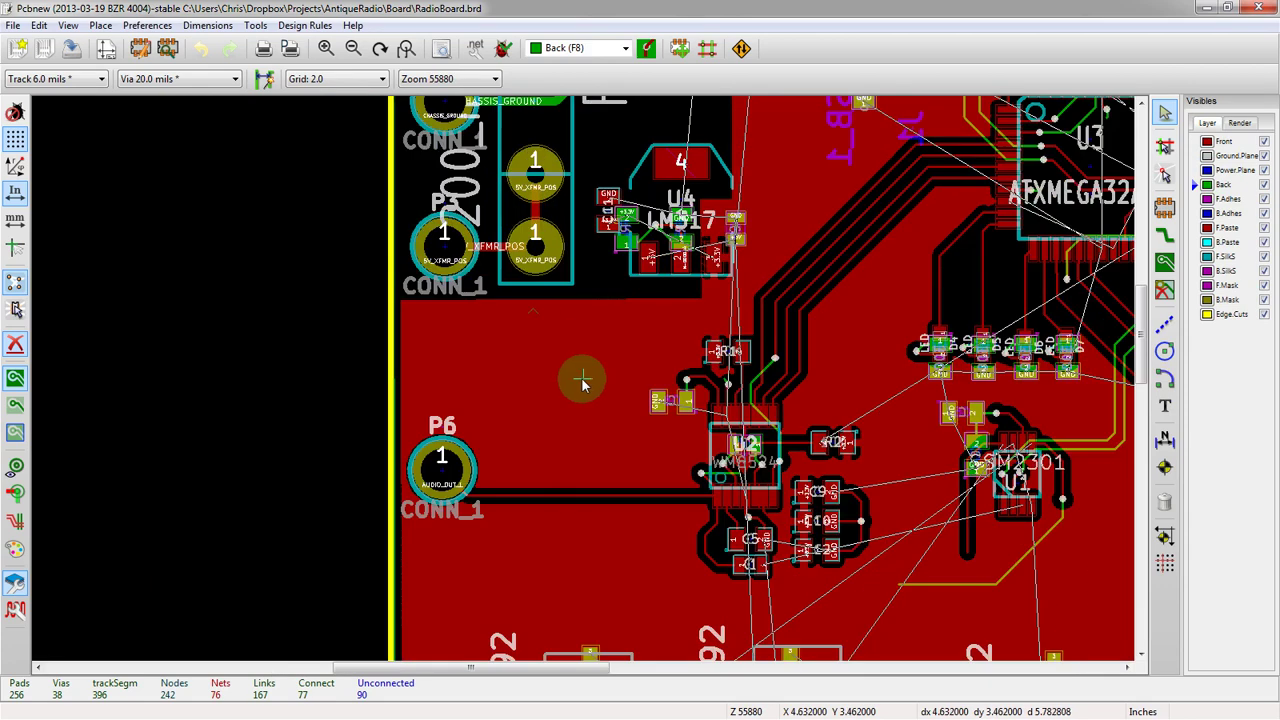
{"action": "scroll", "coordinate": [568, 378], "scroll_direction": "up", "scroll_amount": 2}
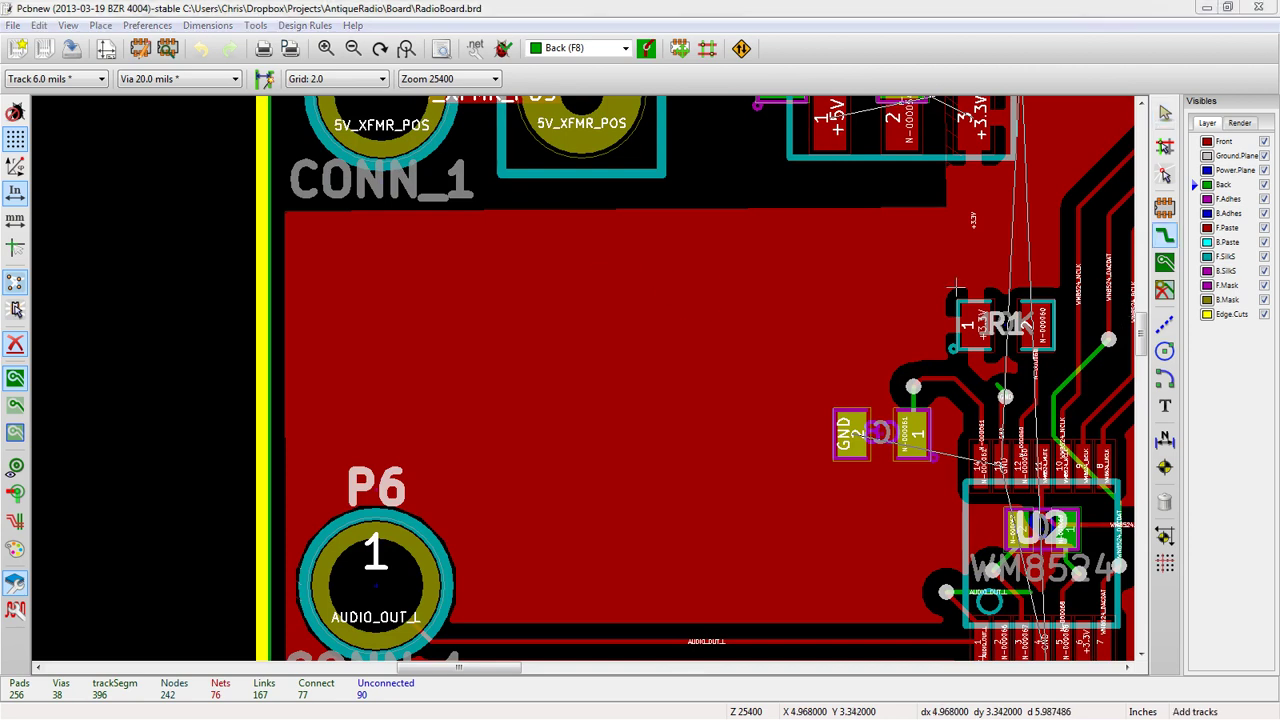
{"action": "key", "text": "x"}
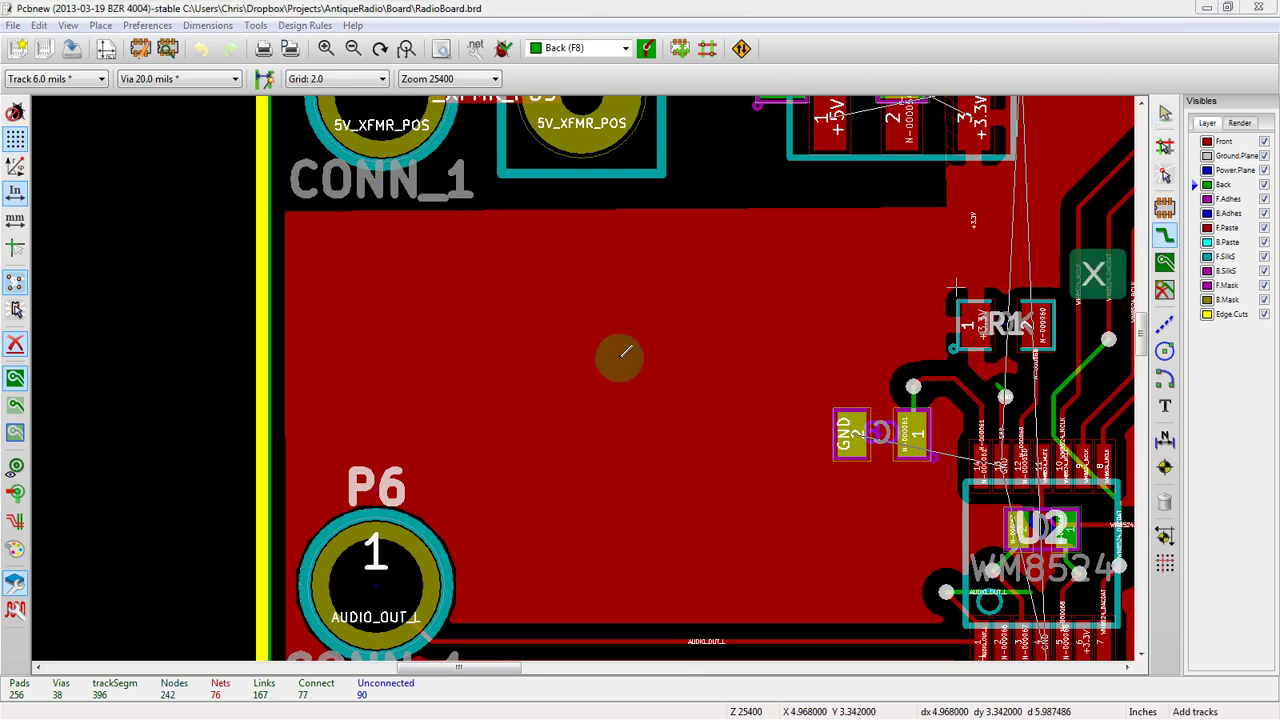
{"action": "left_click", "coordinate": [627, 305]}
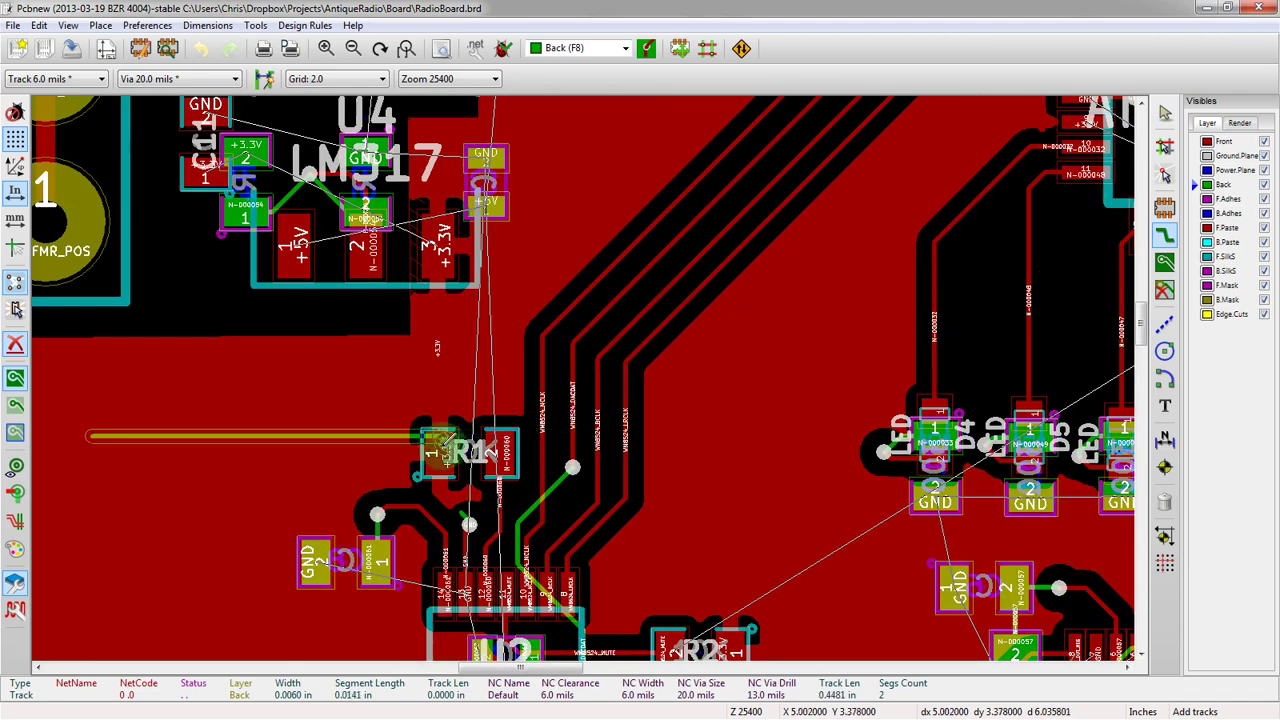
{"action": "key", "text": "Escape"}
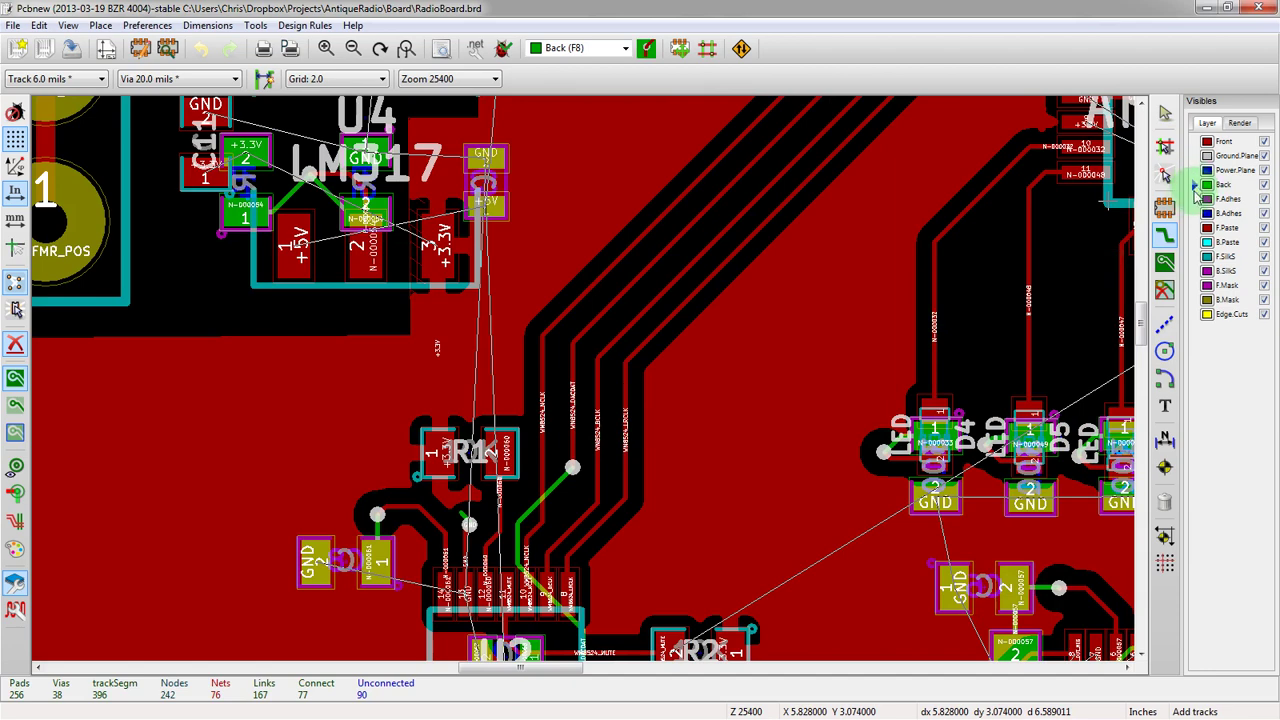
{"action": "scroll", "coordinate": [994, 312], "scroll_direction": "down", "scroll_amount": 2}
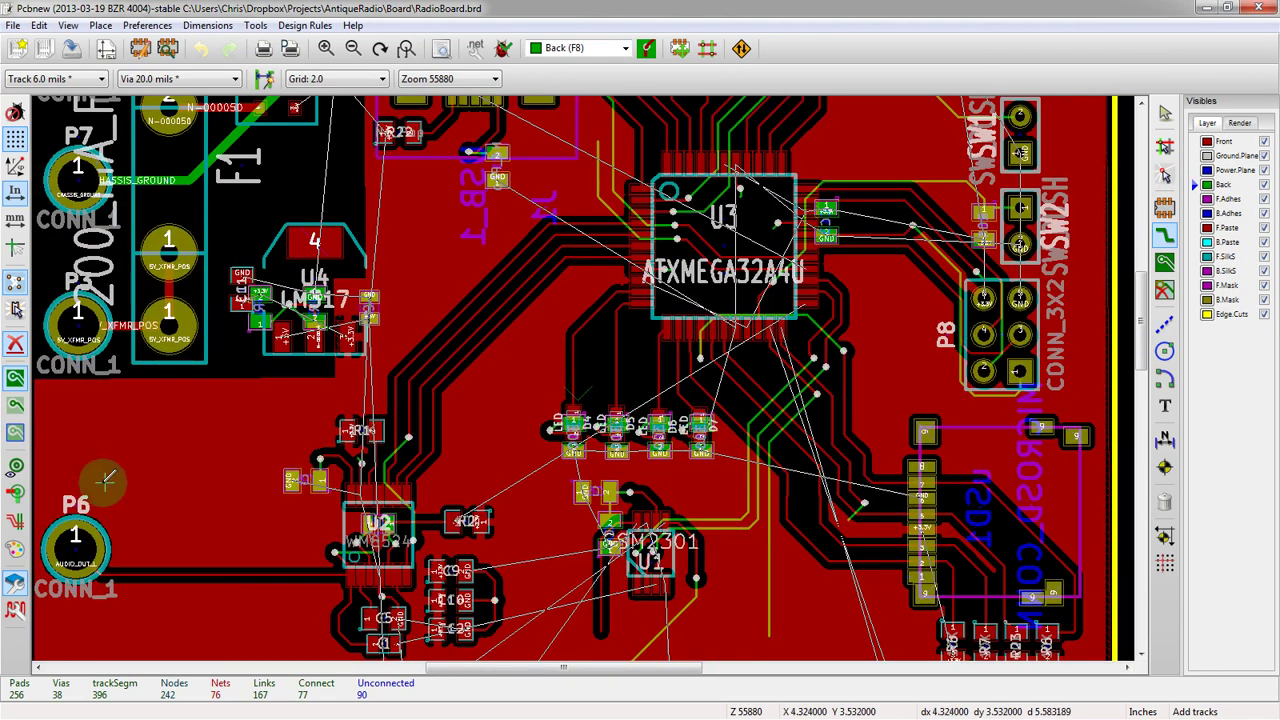
{"action": "scroll", "coordinate": [106, 480], "scroll_direction": "up", "scroll_amount": 4}
{"action": "key", "text": "x"}
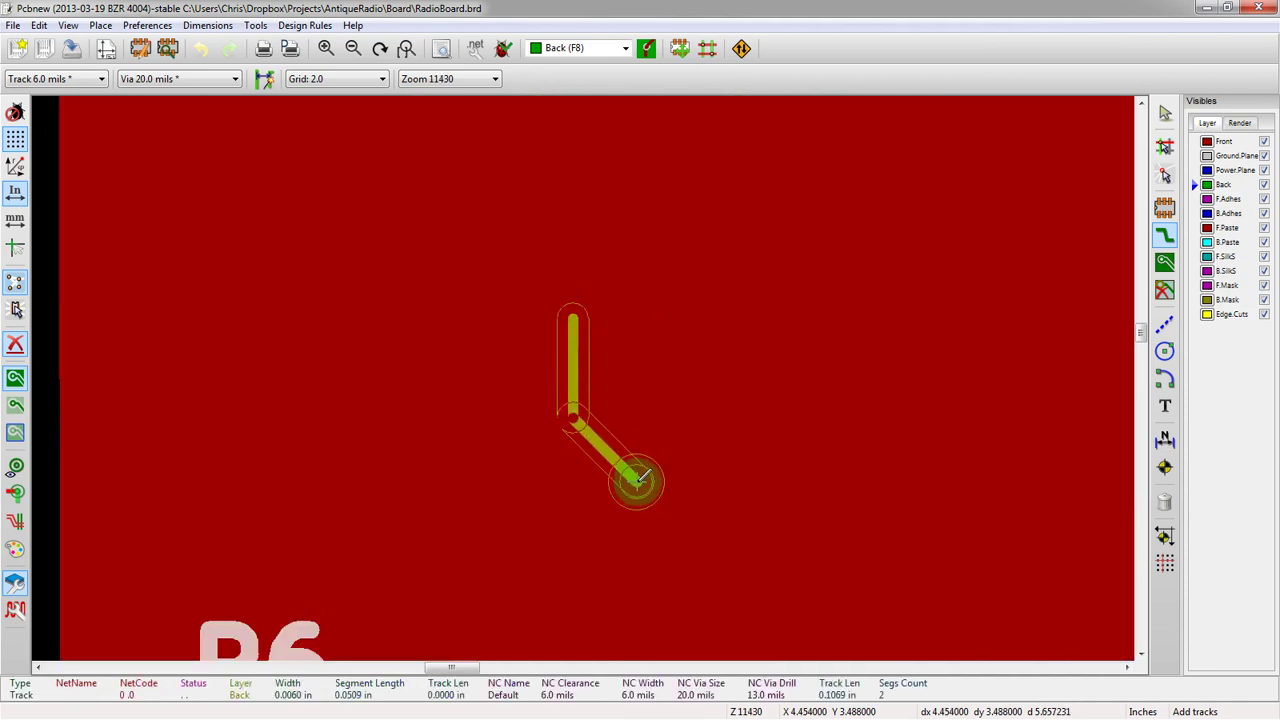
{"action": "key", "text": "v"}
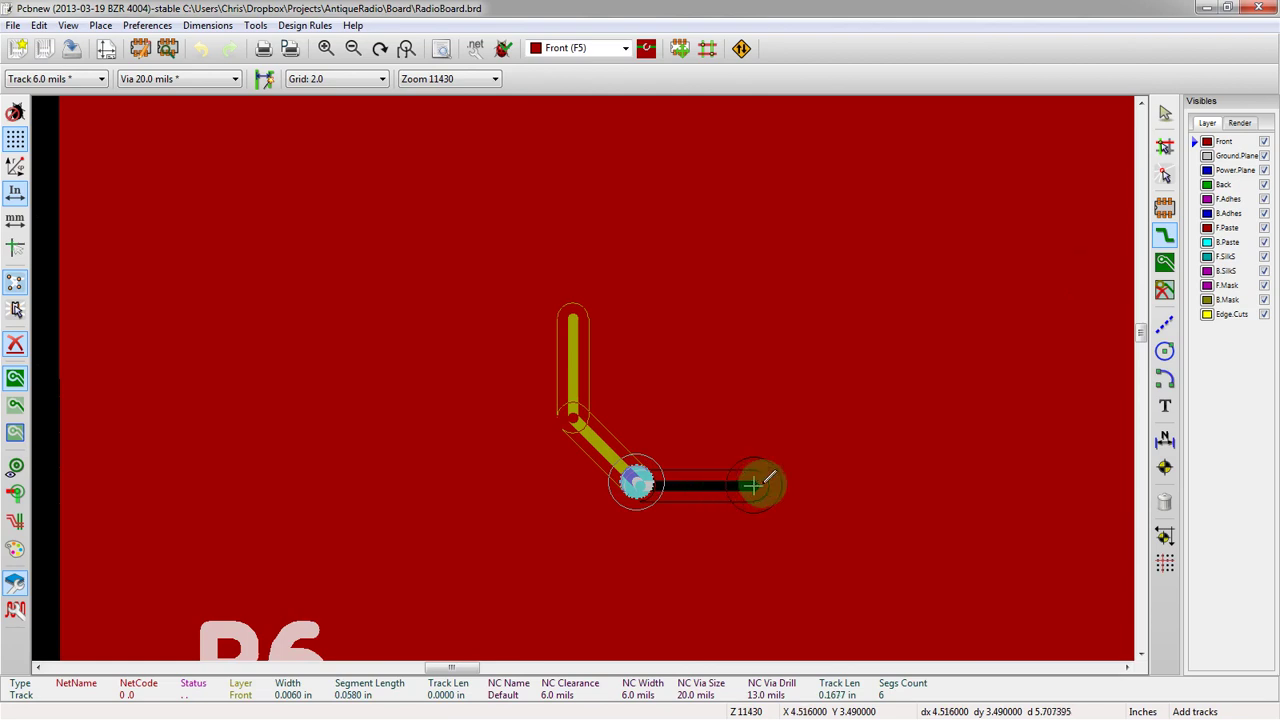
{"action": "key", "text": "v"}
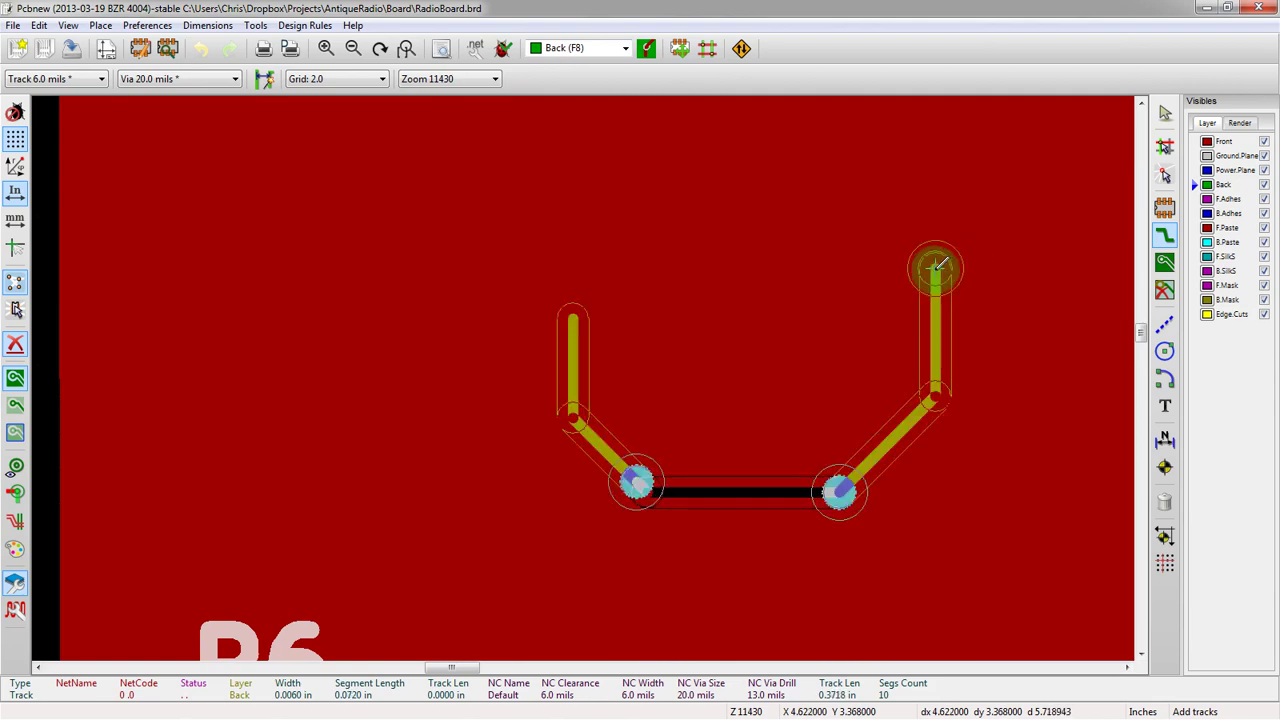
{"action": "key", "text": "Escape"}
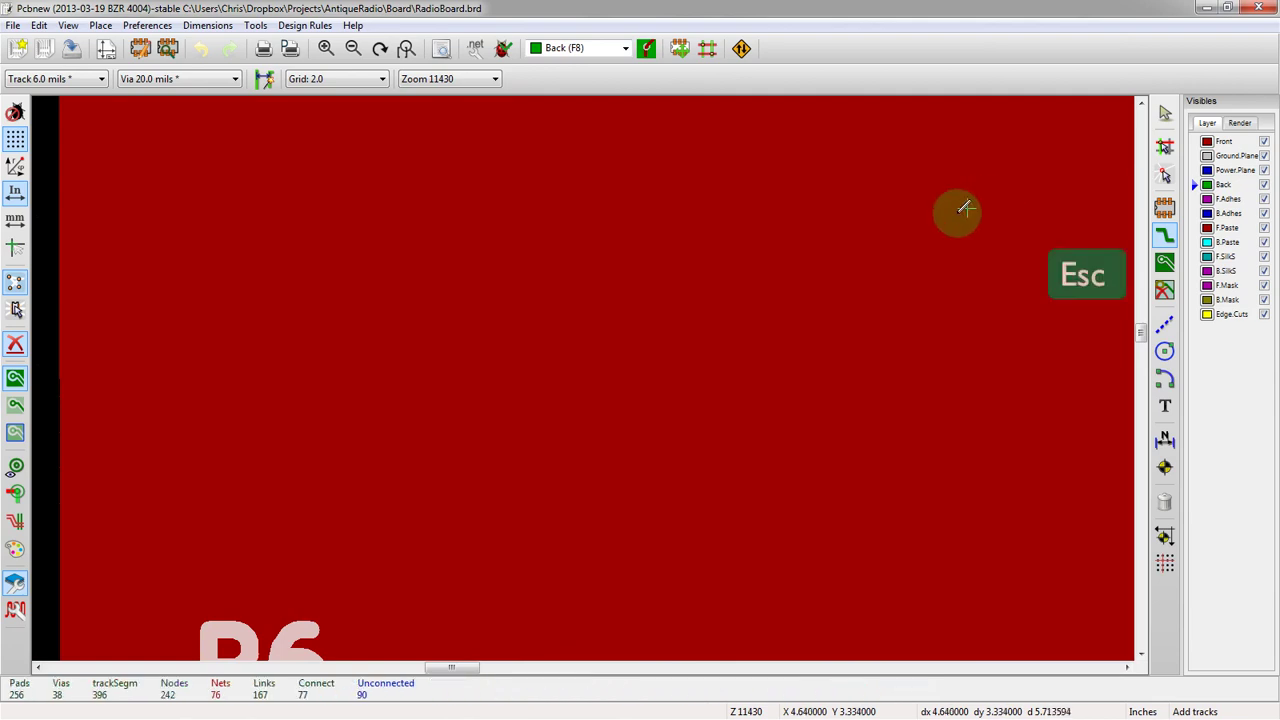
{"action": "scroll", "coordinate": [649, 309], "scroll_direction": "down", "scroll_amount": 1}
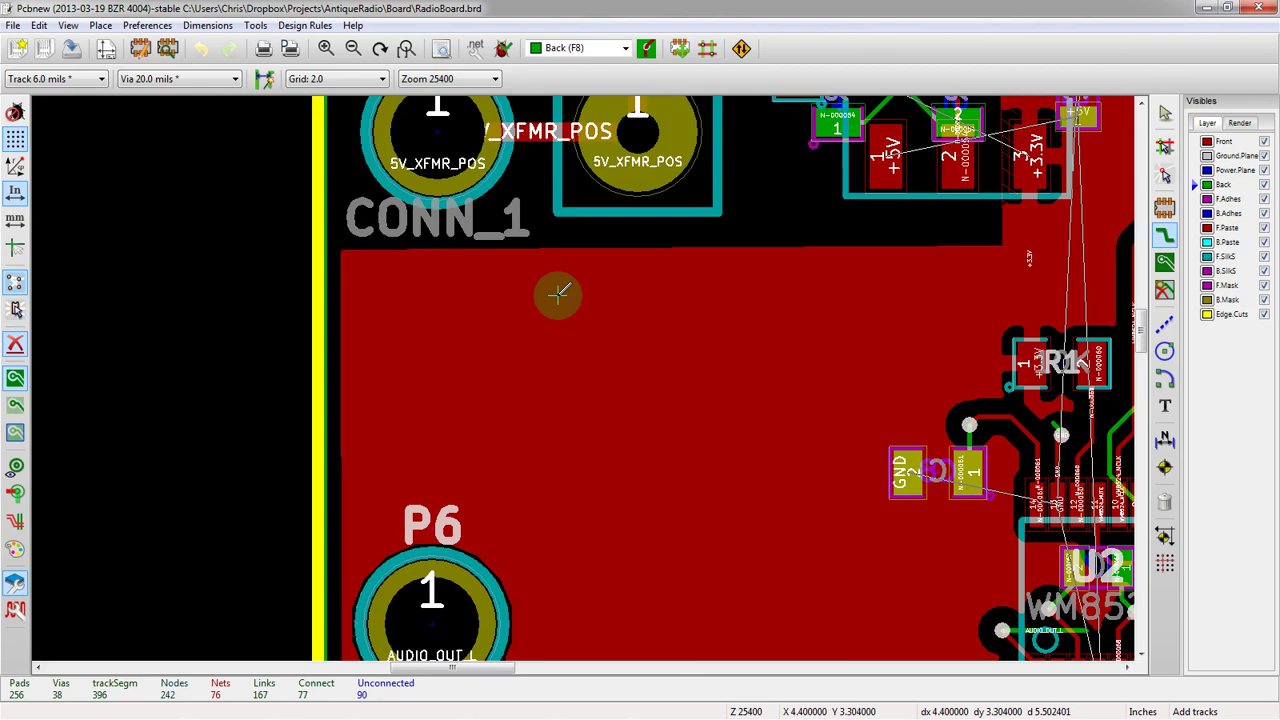
Open the Hotkeys List and highlight the F5 component and F8 copper layer shortcuts.
{"action": "key", "text": "shift+slash"}
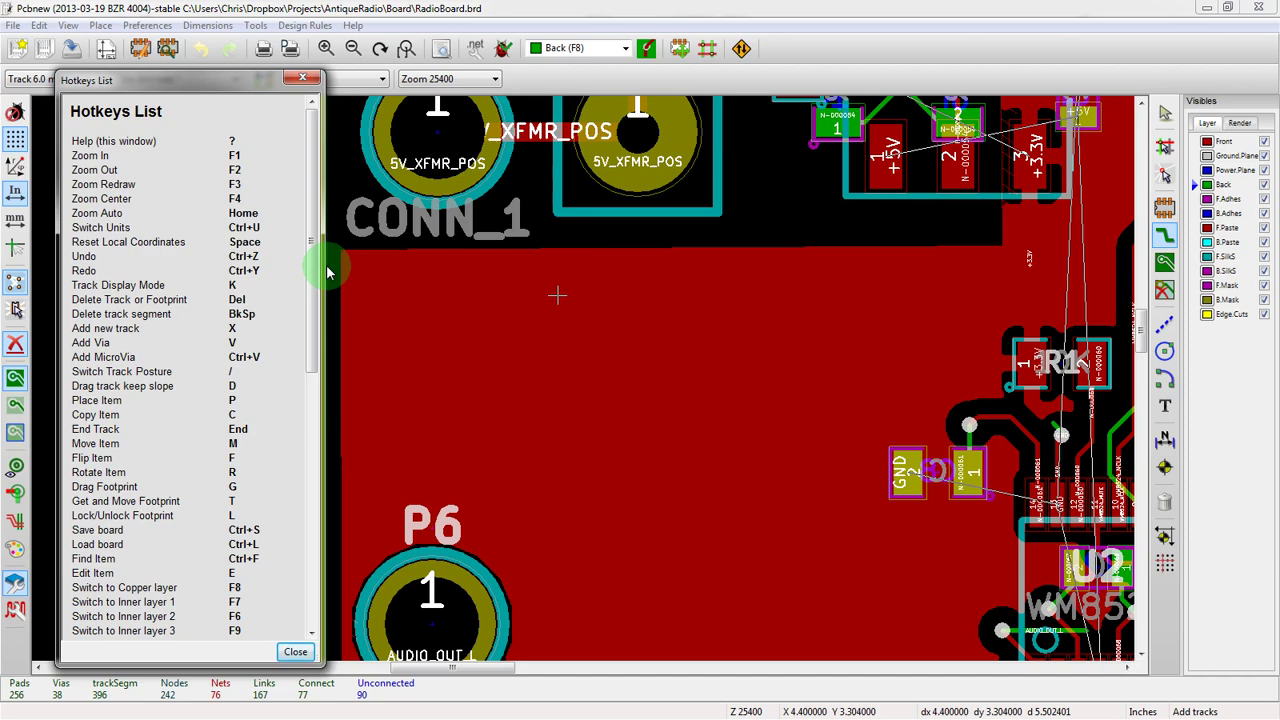
{"action": "left_click_drag", "start_coordinate": [318, 292], "coordinate": [273, 467]}
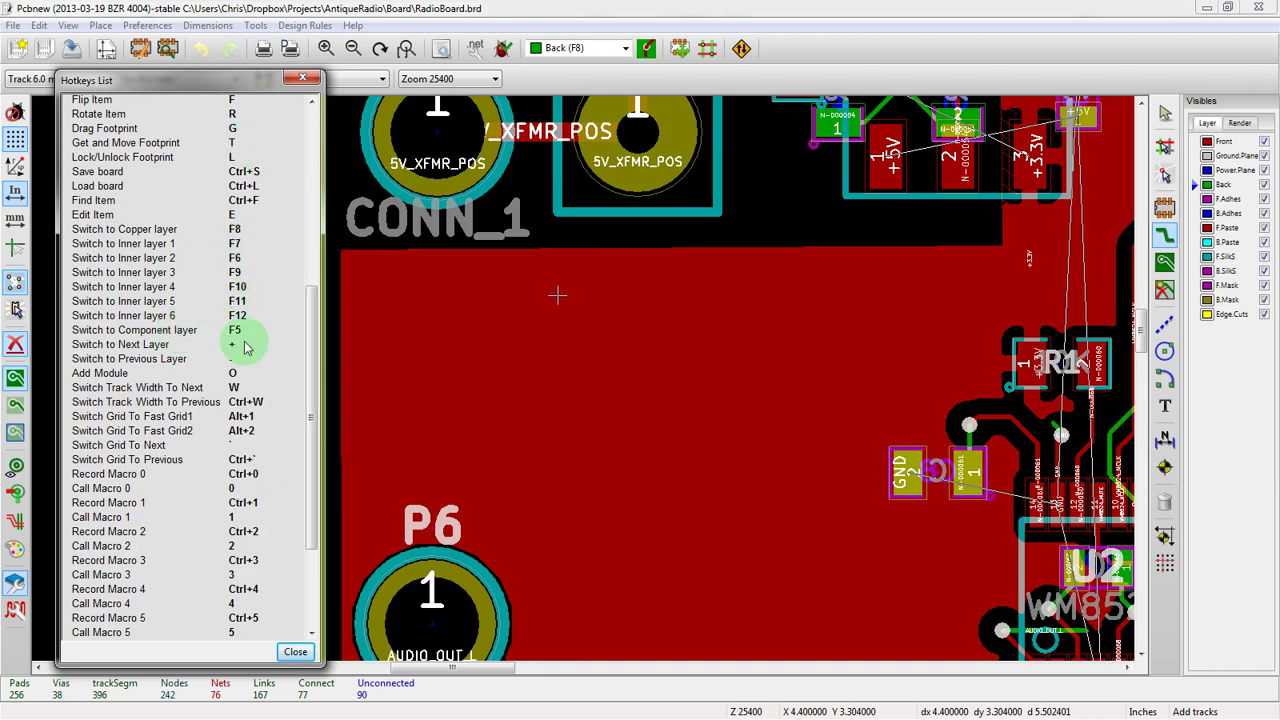
{"action": "left_click_drag", "start_coordinate": [233, 330], "coordinate": [187, 330]}
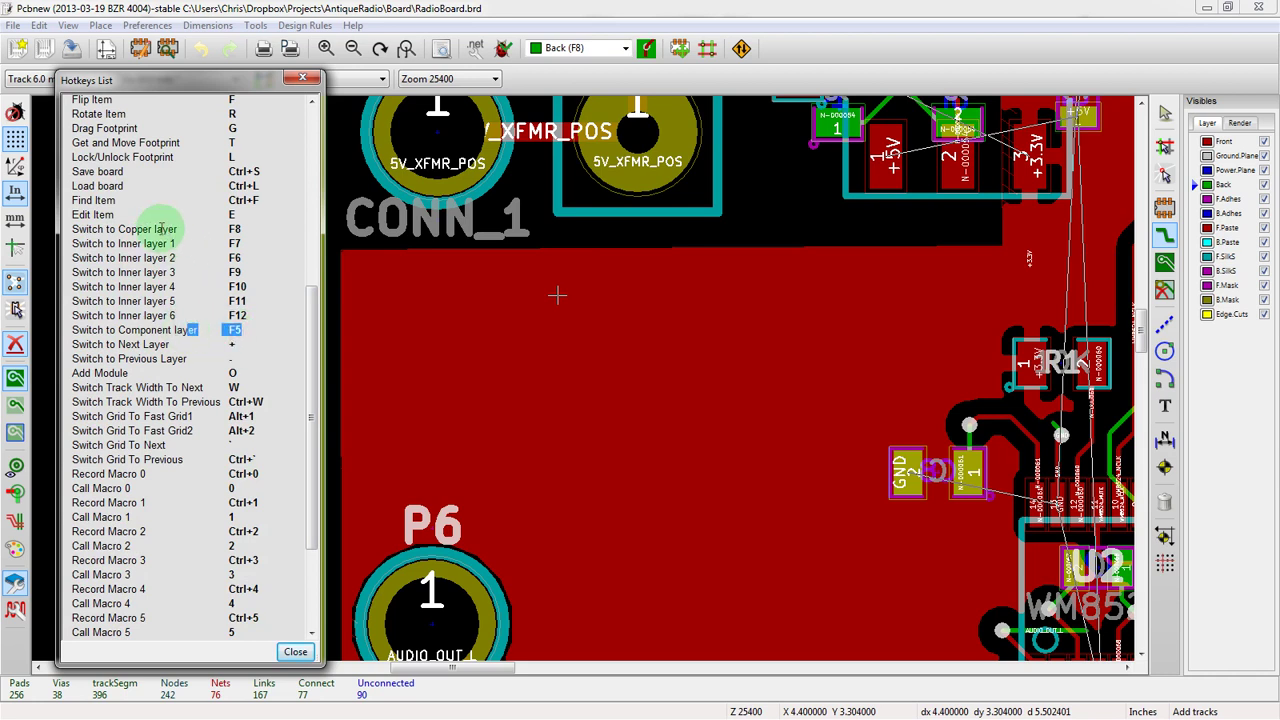
{"action": "left_click", "coordinate": [170, 230]}
{"action": "left_click_drag", "start_coordinate": [195, 229], "coordinate": [242, 244]}
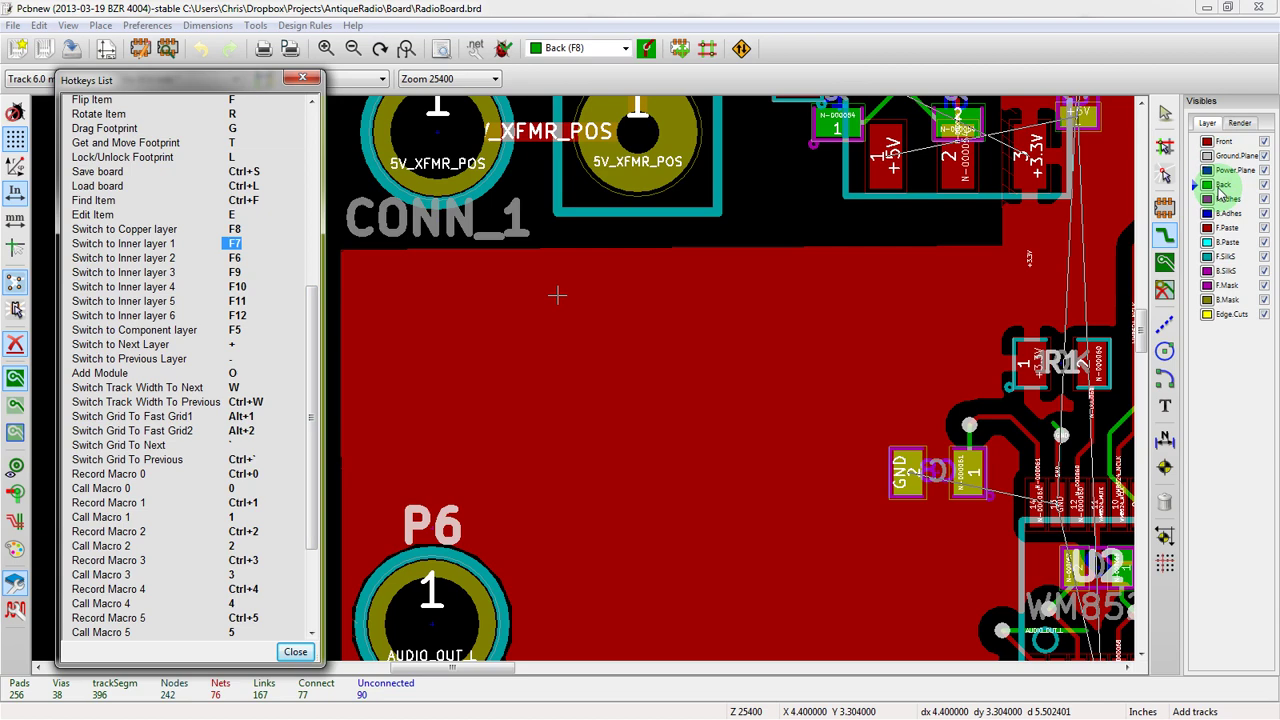
Route a +3.3V track from Front via F6, F7, F8 through Ground.Plane and Power.Plane to Back.
{"action": "left_click", "coordinate": [307, 77]}
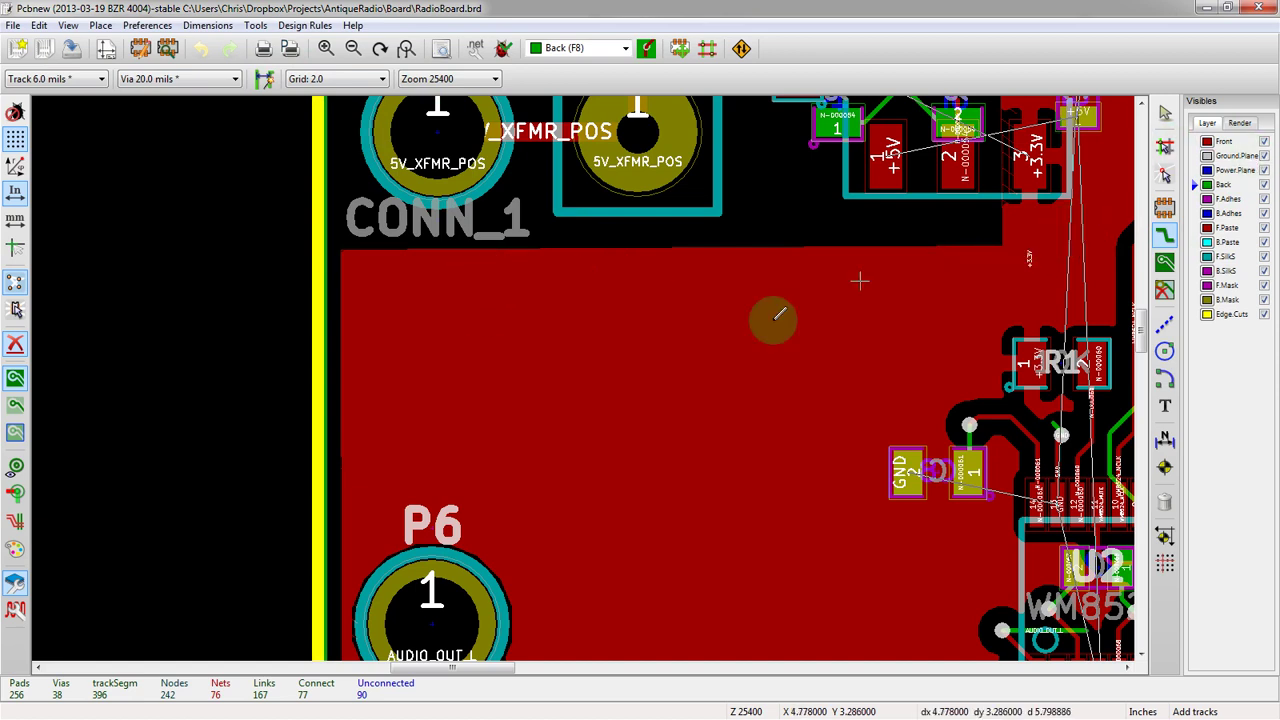
{"action": "key", "text": "F5"}
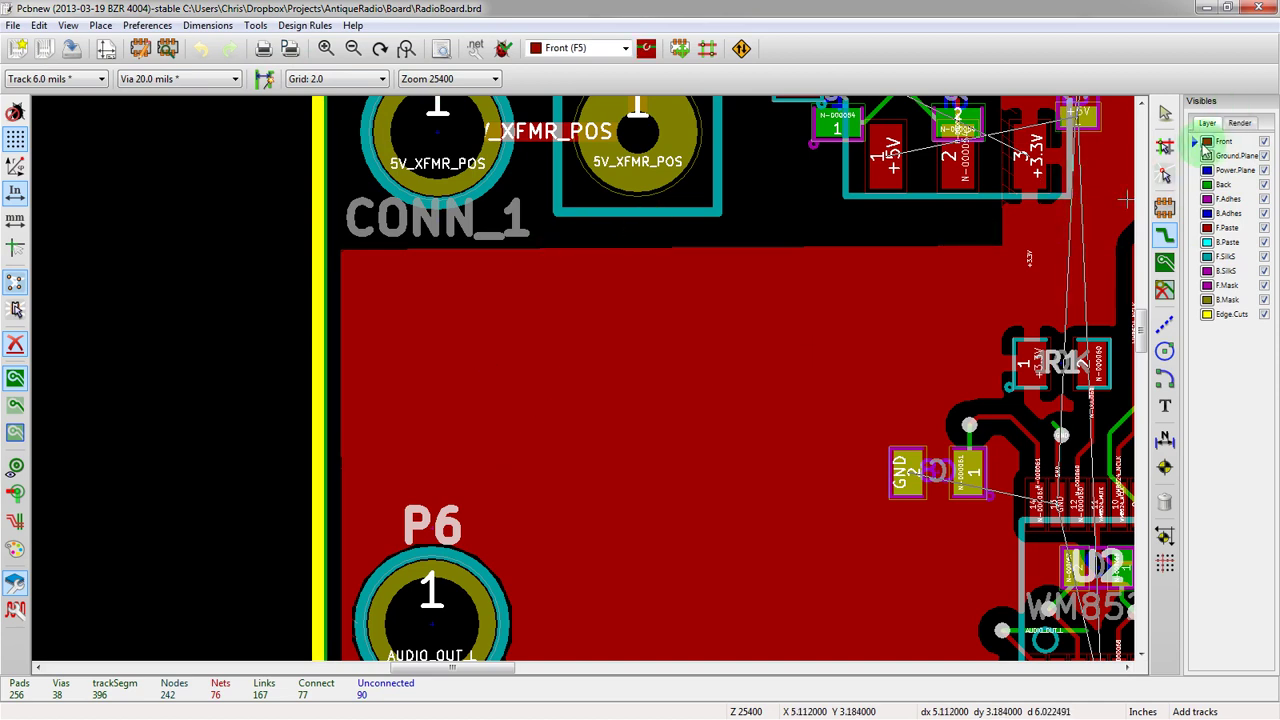
{"action": "left_click", "coordinate": [488, 304]}
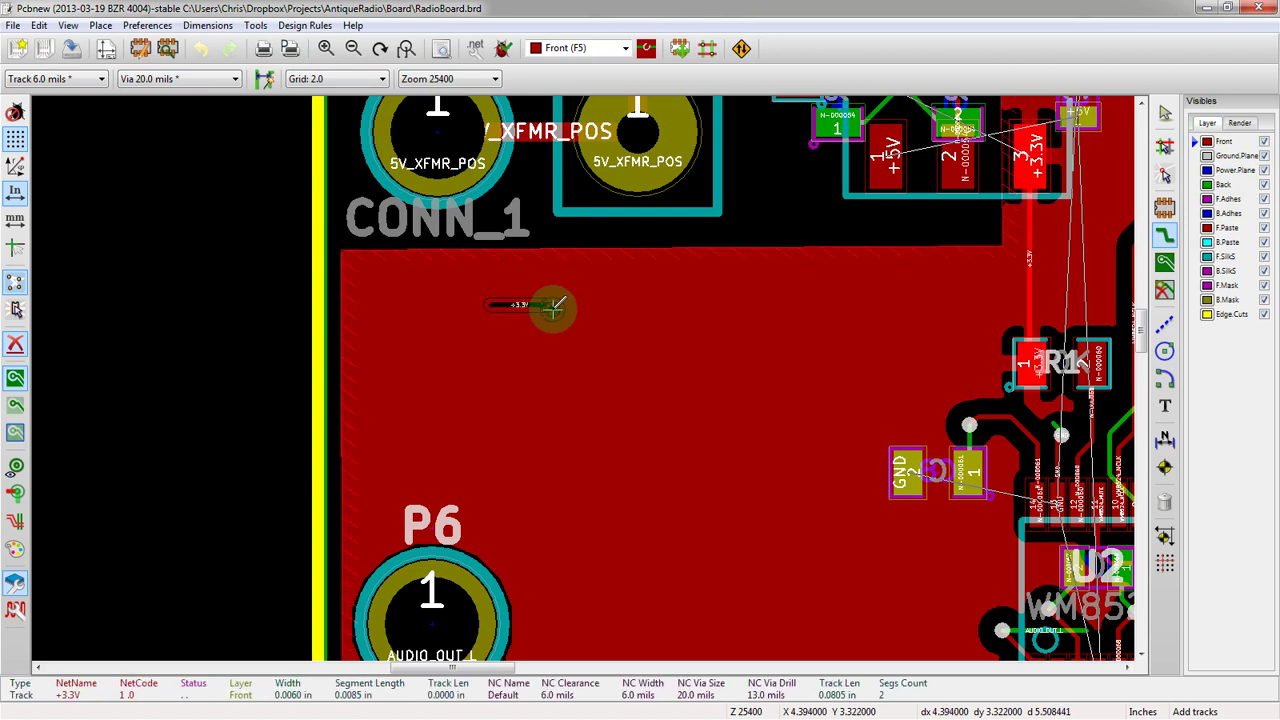
{"action": "key", "text": "F6"}
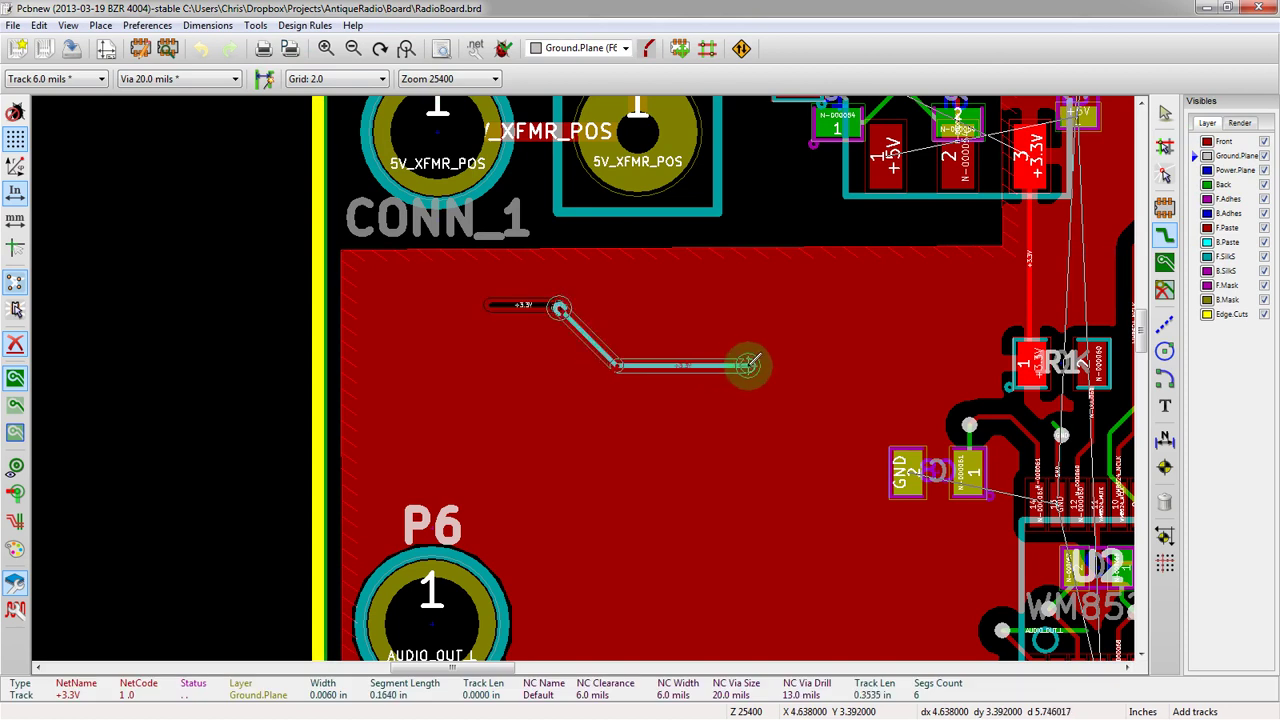
{"action": "key", "text": "F7"}
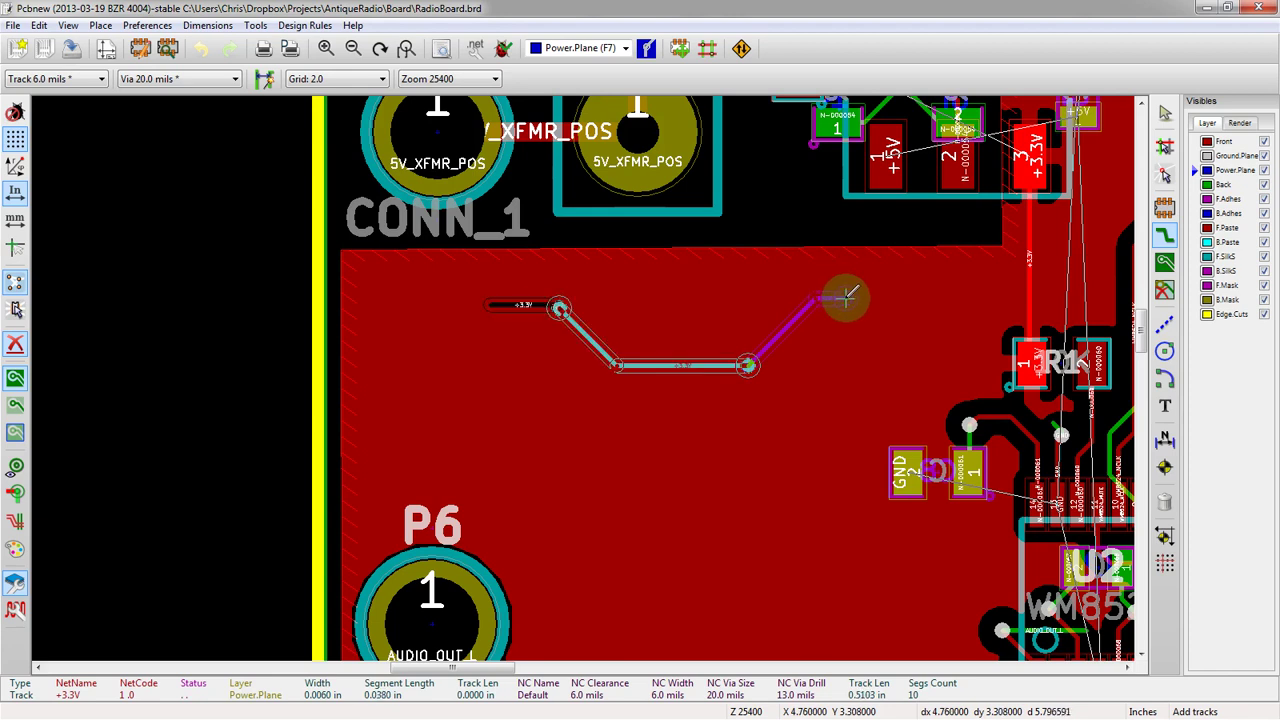
{"action": "key", "text": "F8"}
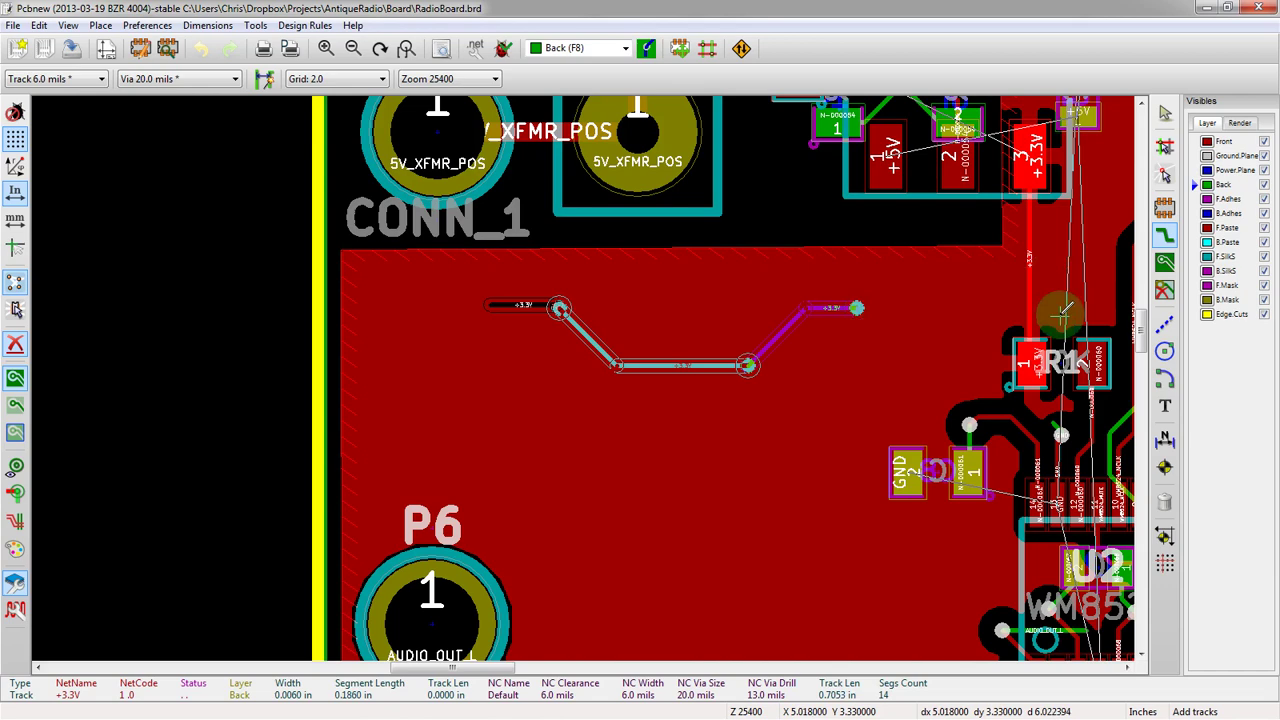
{"action": "scroll", "coordinate": [1059, 312], "scroll_direction": "up", "scroll_amount": 2}
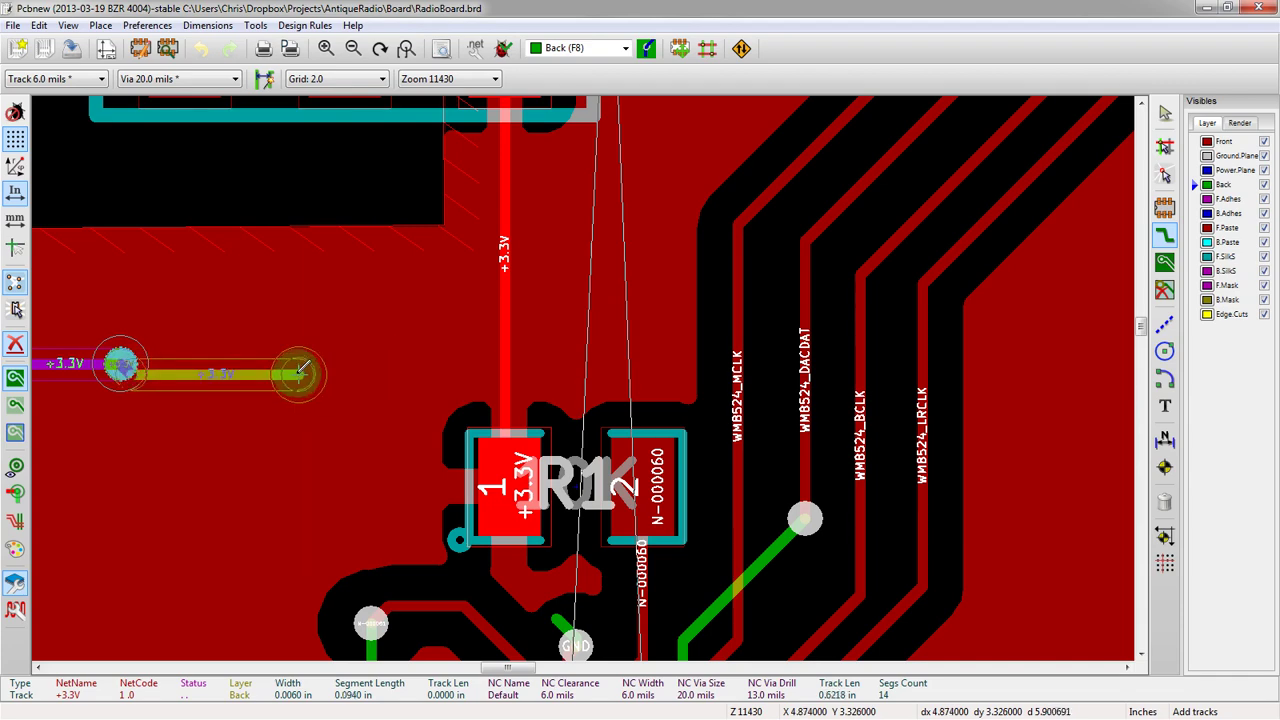
Cancel the previous track and start a new +3.3V track on Front left of R1.
{"action": "key", "text": "Escape"}
{"action": "scroll", "coordinate": [563, 374], "scroll_direction": "down", "scroll_amount": 2}
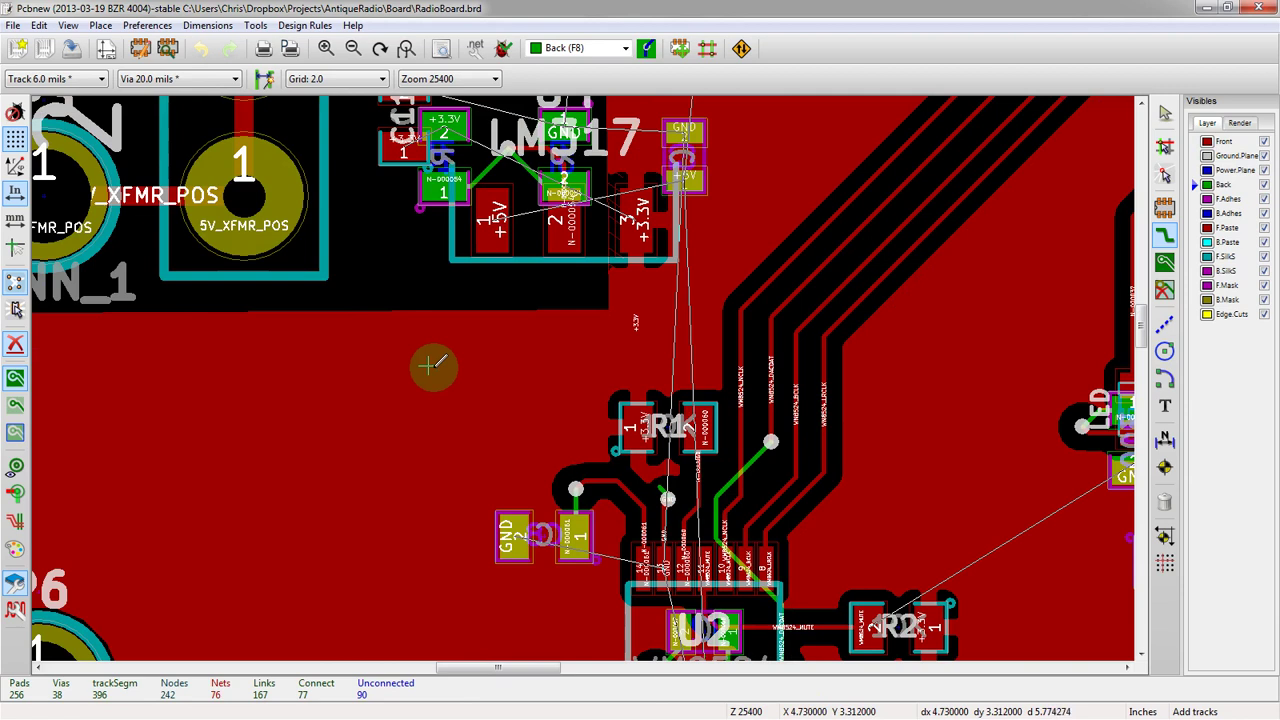
{"action": "key", "text": "x"}
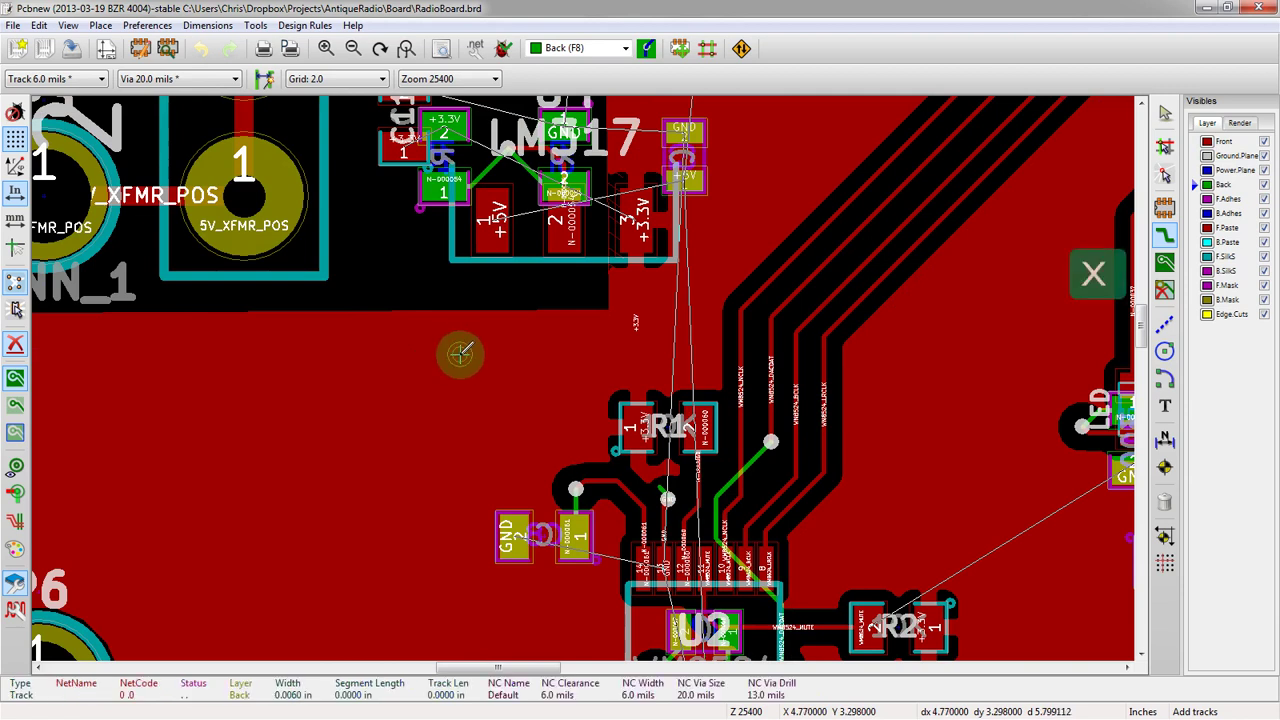
{"action": "key", "text": "Escape"}
{"action": "key", "text": "F5"}
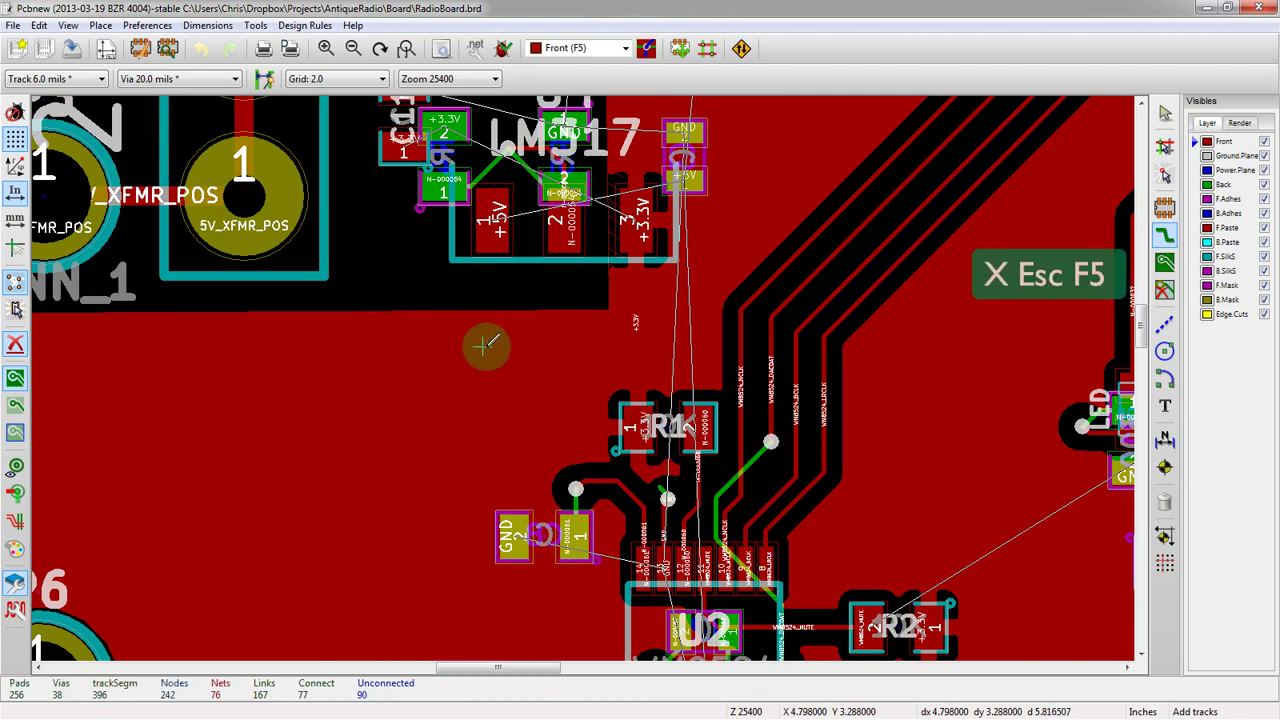
{"action": "left_click", "coordinate": [430, 350]}
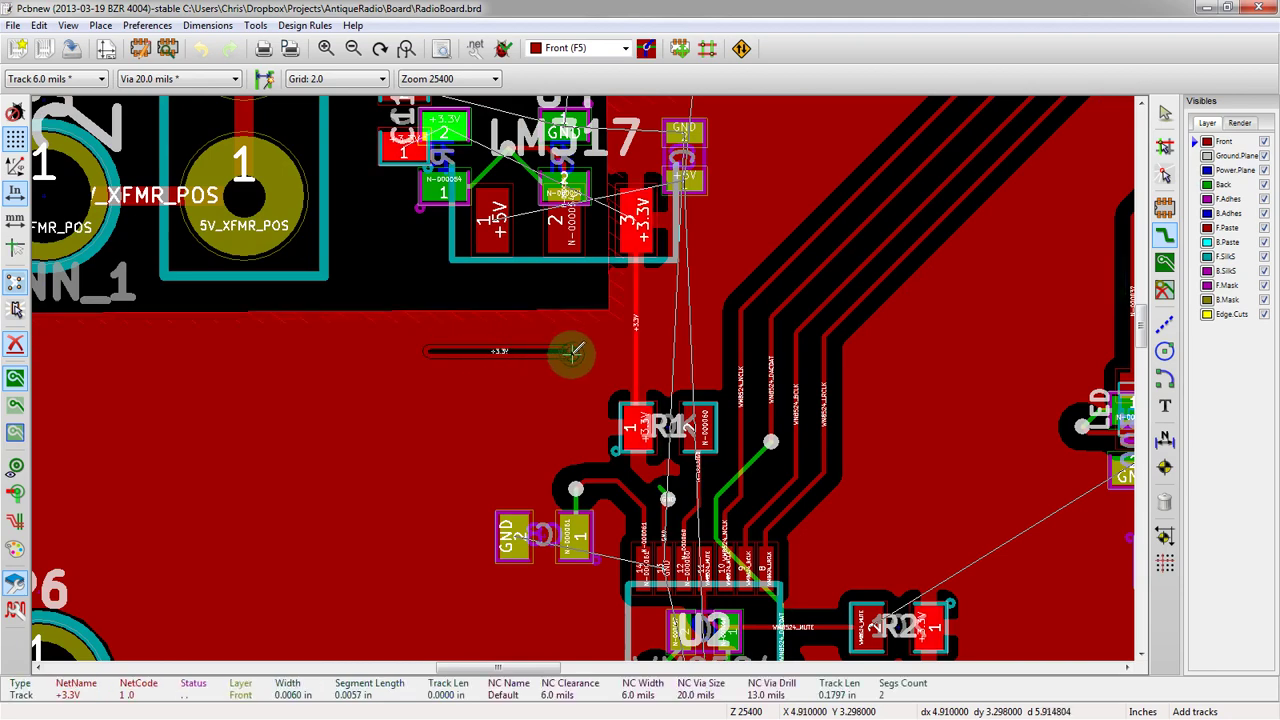
Drop a via to Ground.Plane, return to Front through a second via, and finish the track.
{"action": "scroll", "coordinate": [571, 351], "scroll_direction": "up", "scroll_amount": 1}
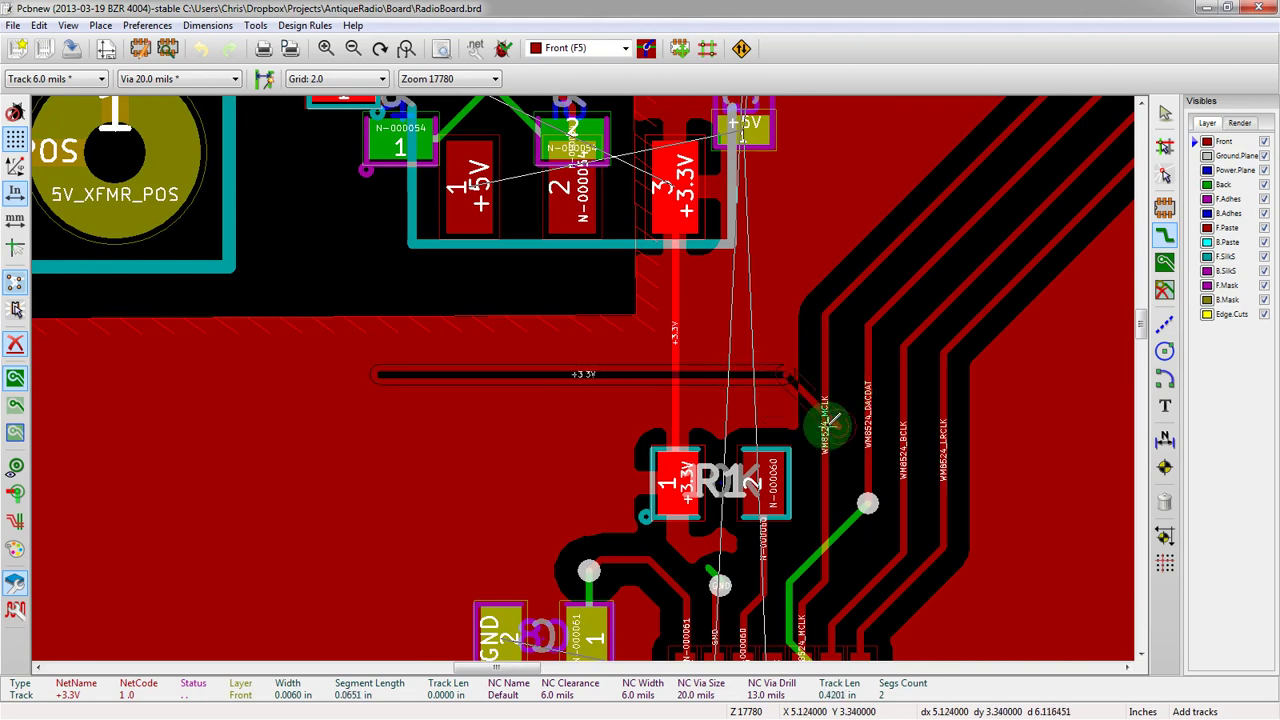
{"action": "scroll", "coordinate": [825, 410], "scroll_direction": "up", "scroll_amount": 2}
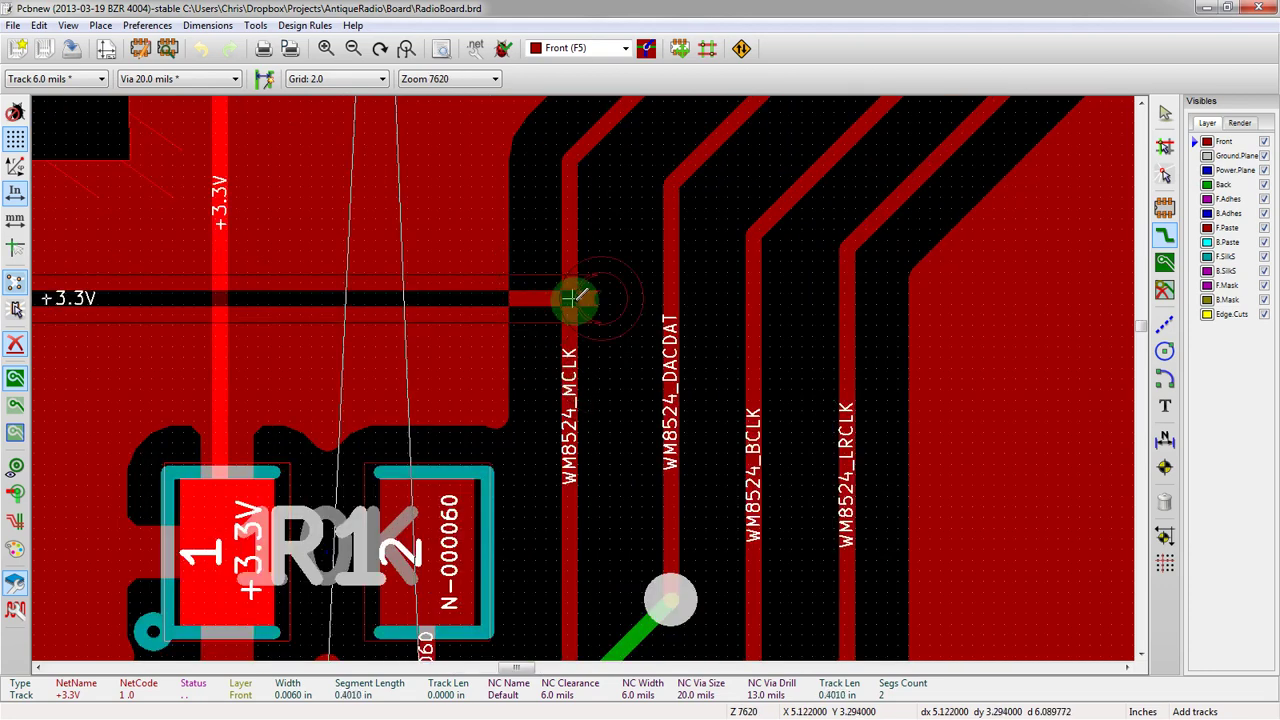
{"action": "scroll", "coordinate": [707, 300], "scroll_direction": "down", "scroll_amount": 2}
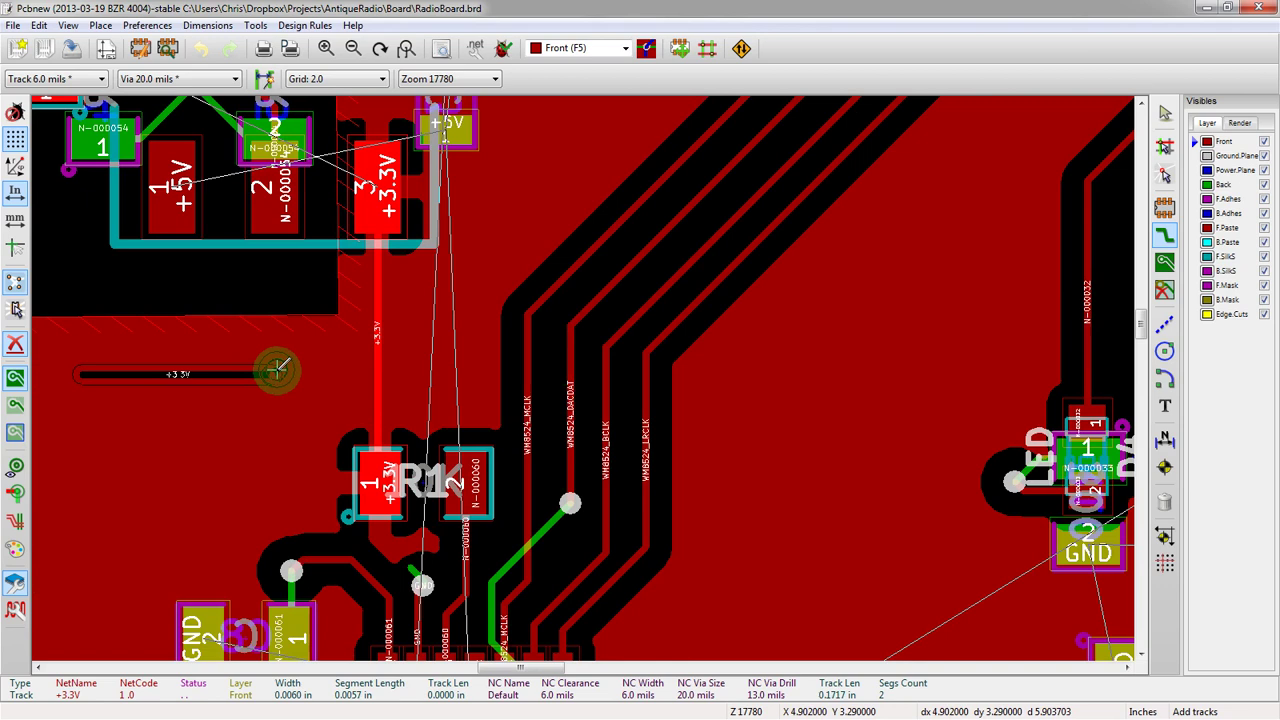
{"action": "key", "text": "F6"}
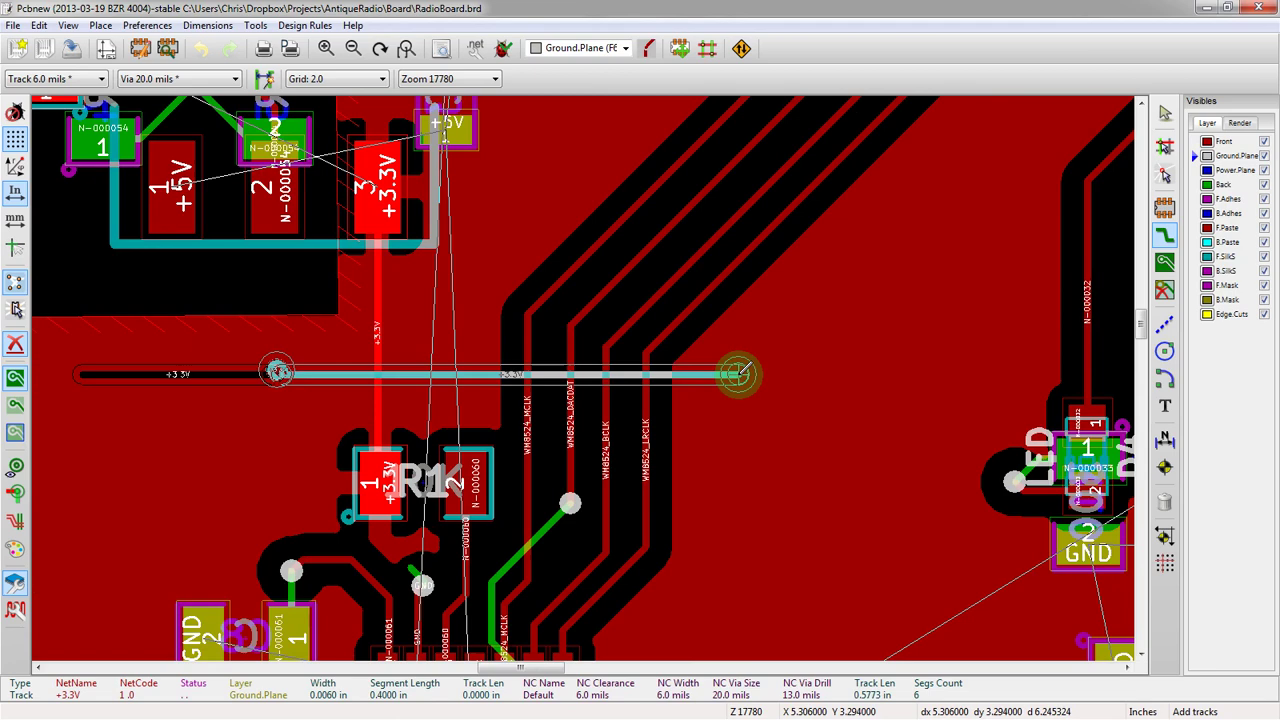
{"action": "key", "text": "F5"}
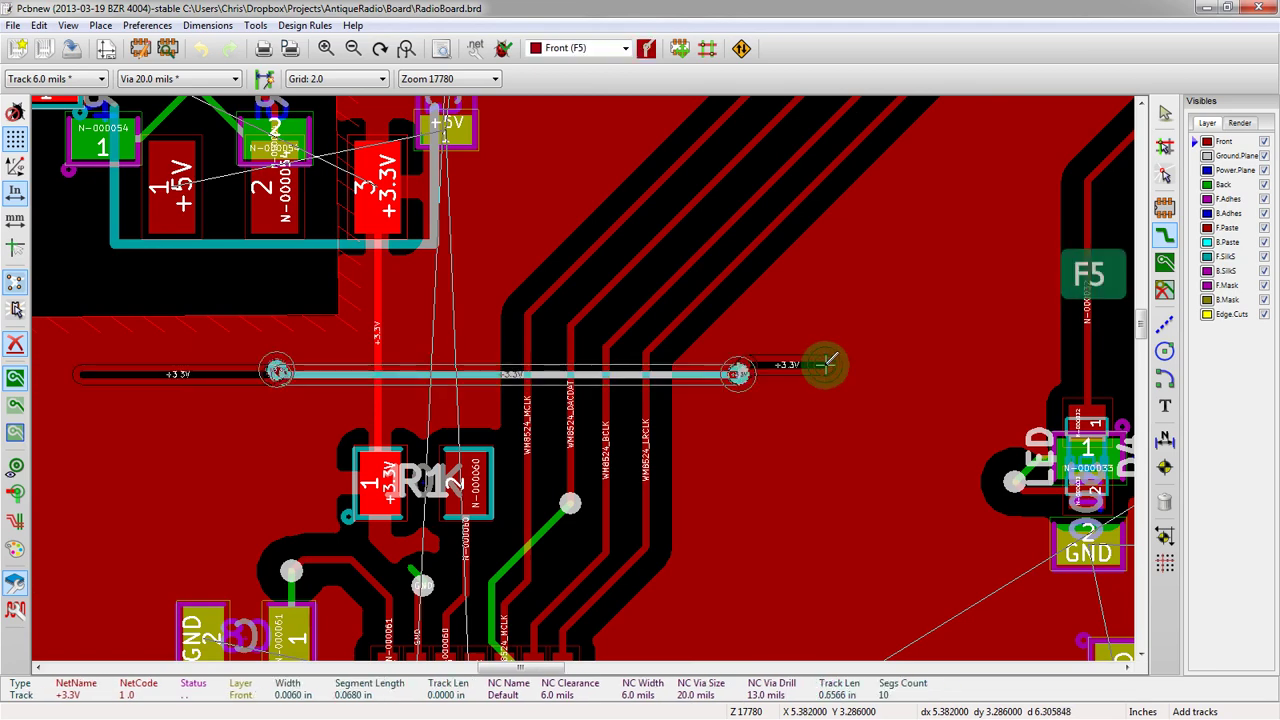
{"action": "key", "text": "Escape"}
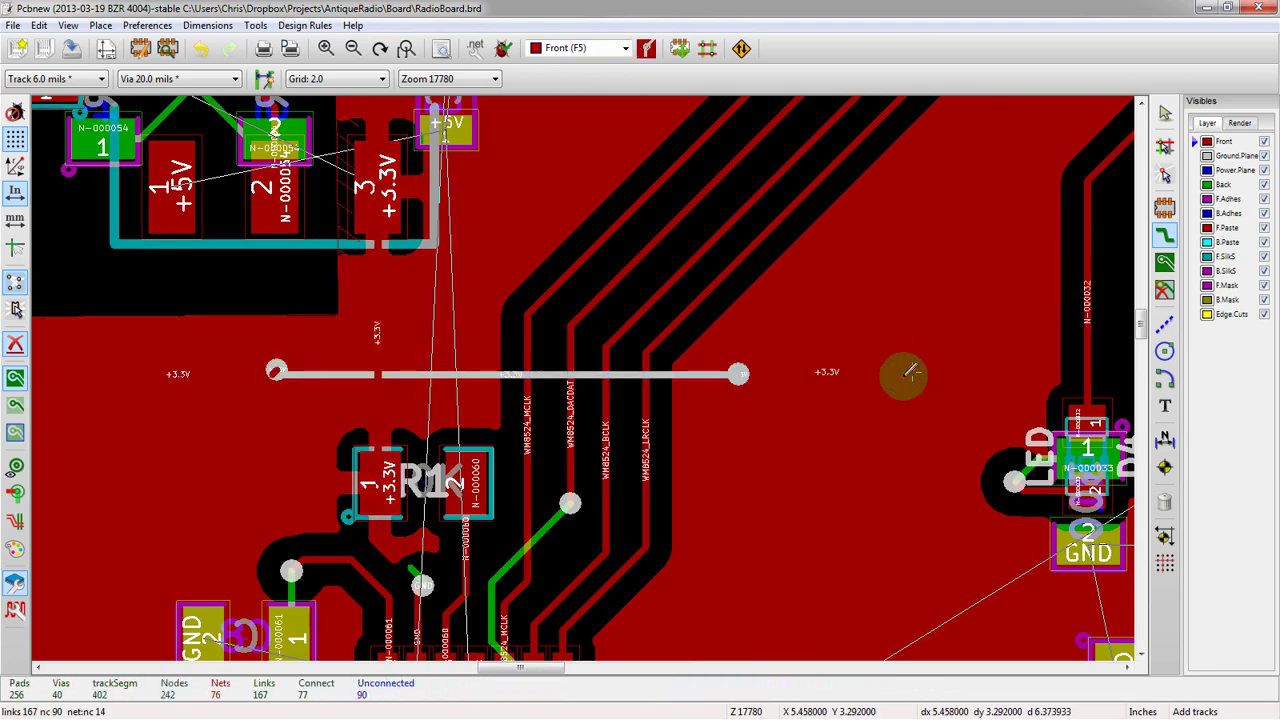
Hide the copper zone fill and zoom around the +3.3V track by R1 to inspect it.
{"action": "left_click", "coordinate": [280, 372]}
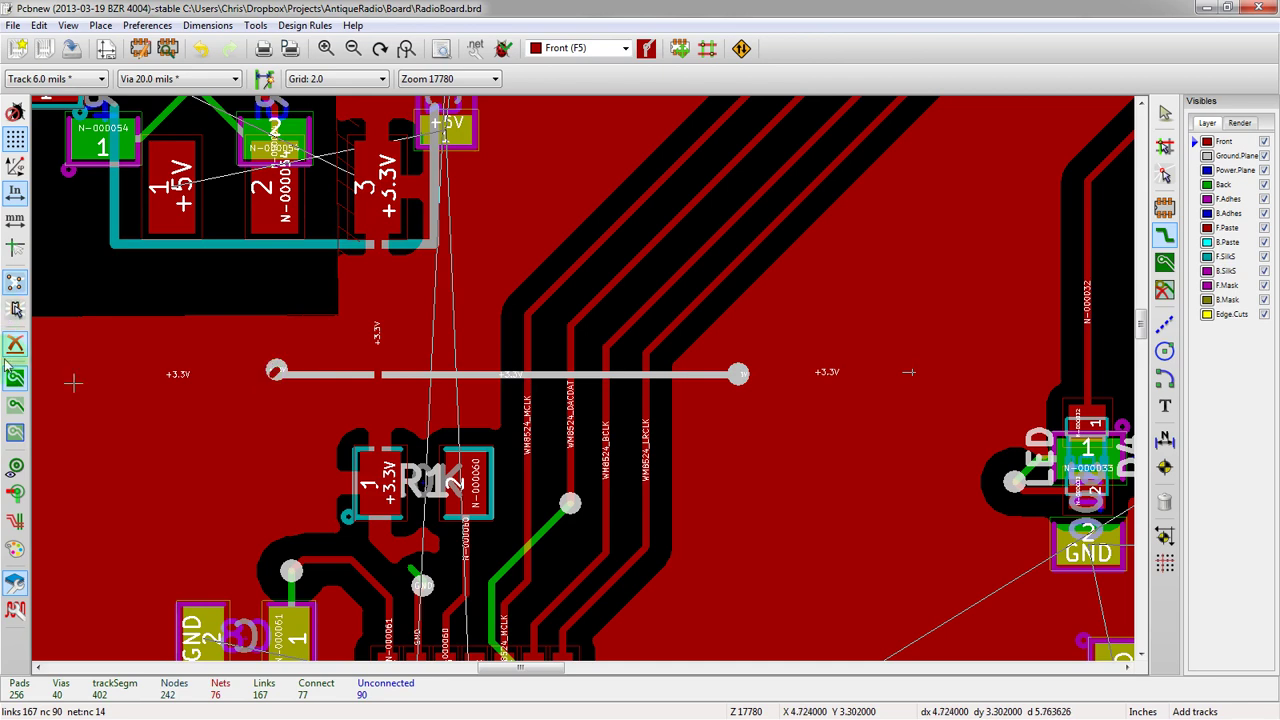
{"action": "left_click", "coordinate": [14, 433]}
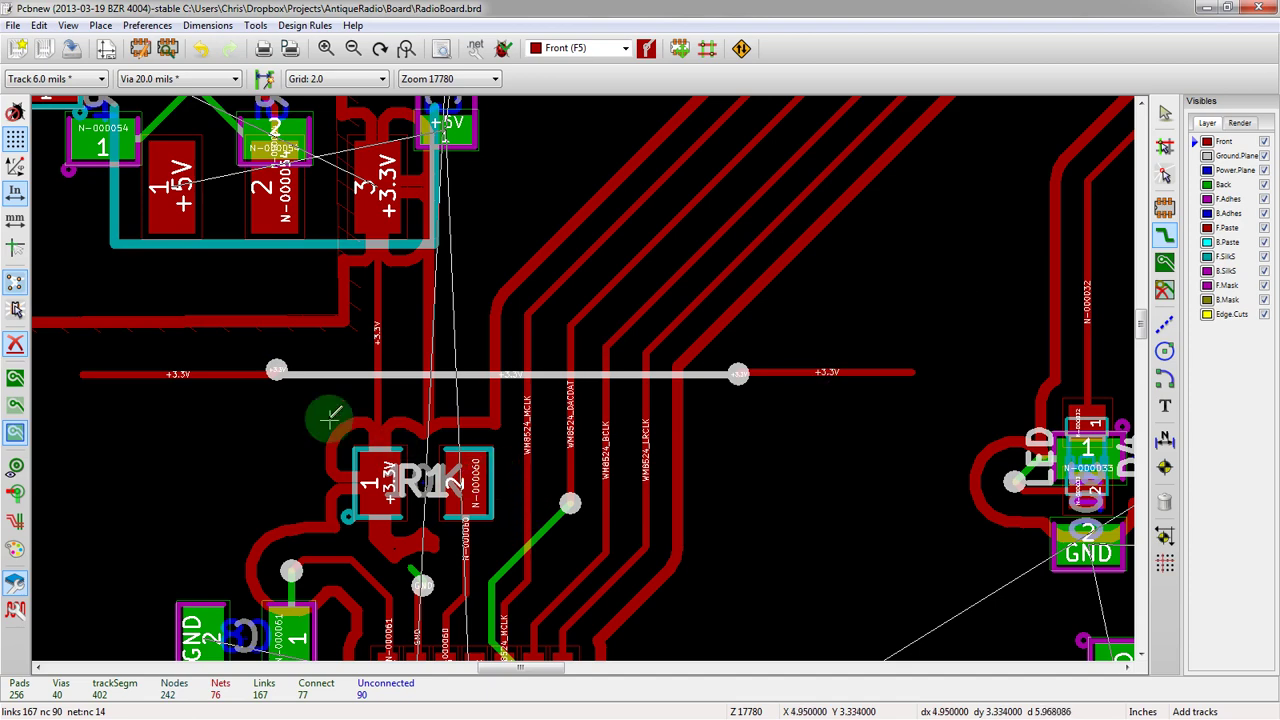
{"action": "scroll", "coordinate": [206, 380], "scroll_direction": "down", "scroll_amount": 1}
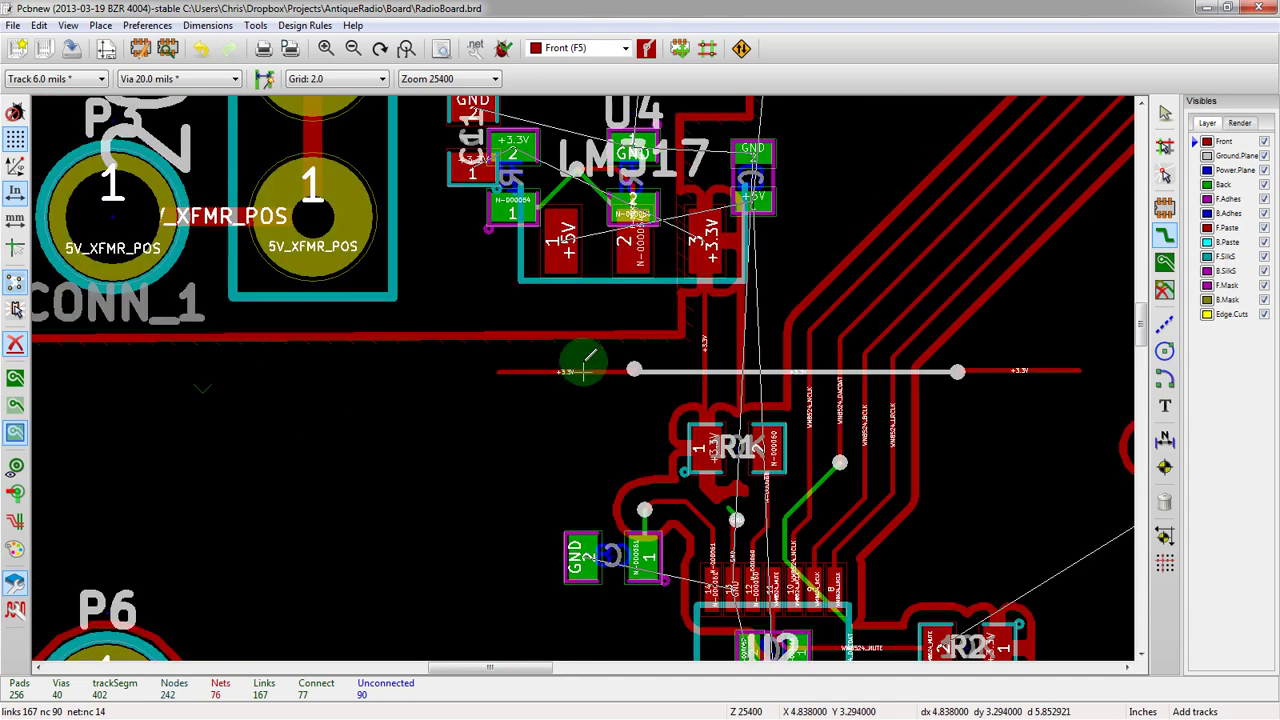
{"action": "scroll", "coordinate": [563, 371], "scroll_direction": "down", "scroll_amount": 1}
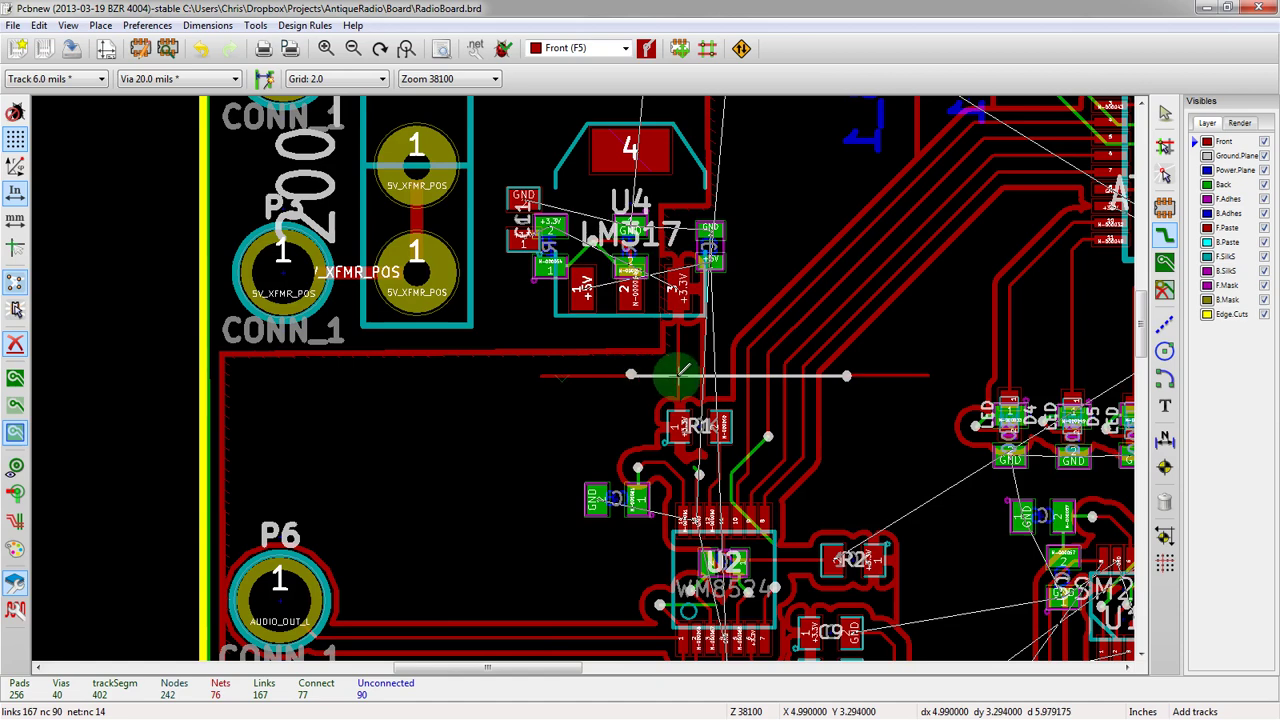
{"action": "scroll", "coordinate": [588, 374], "scroll_direction": "up", "scroll_amount": 2}
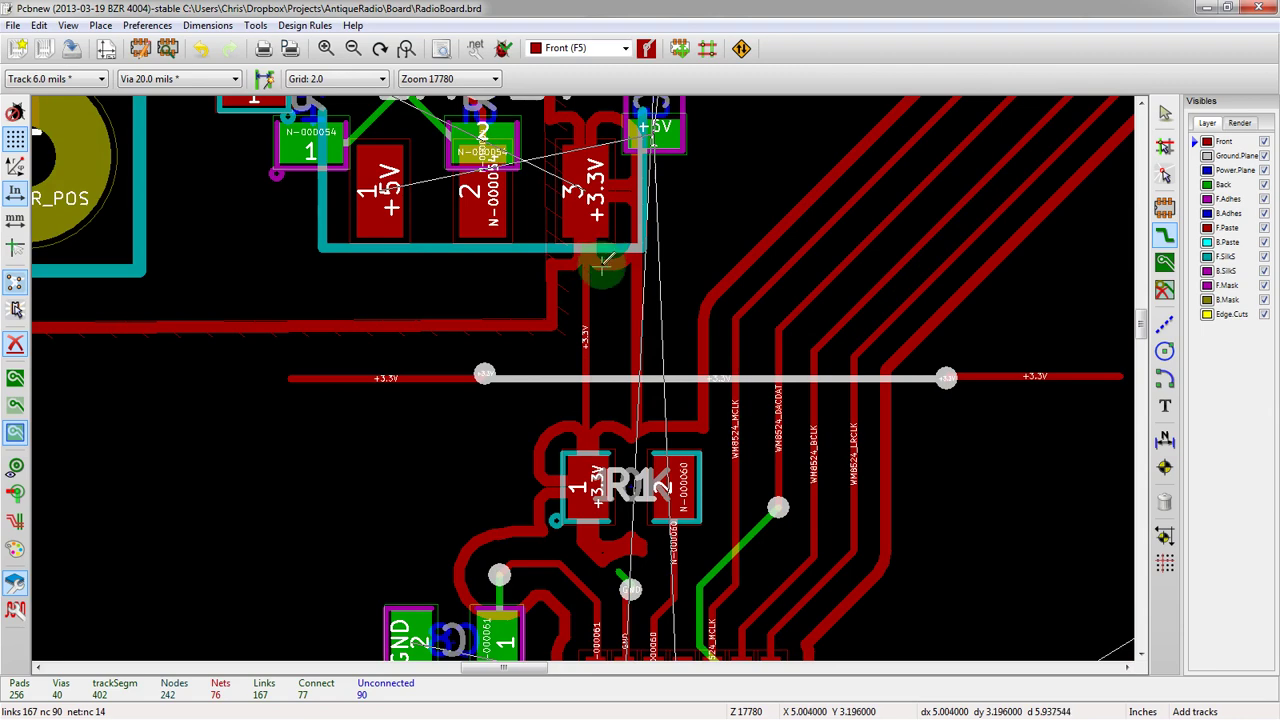
{"action": "scroll", "coordinate": [750, 455], "scroll_direction": "down", "scroll_amount": 1}
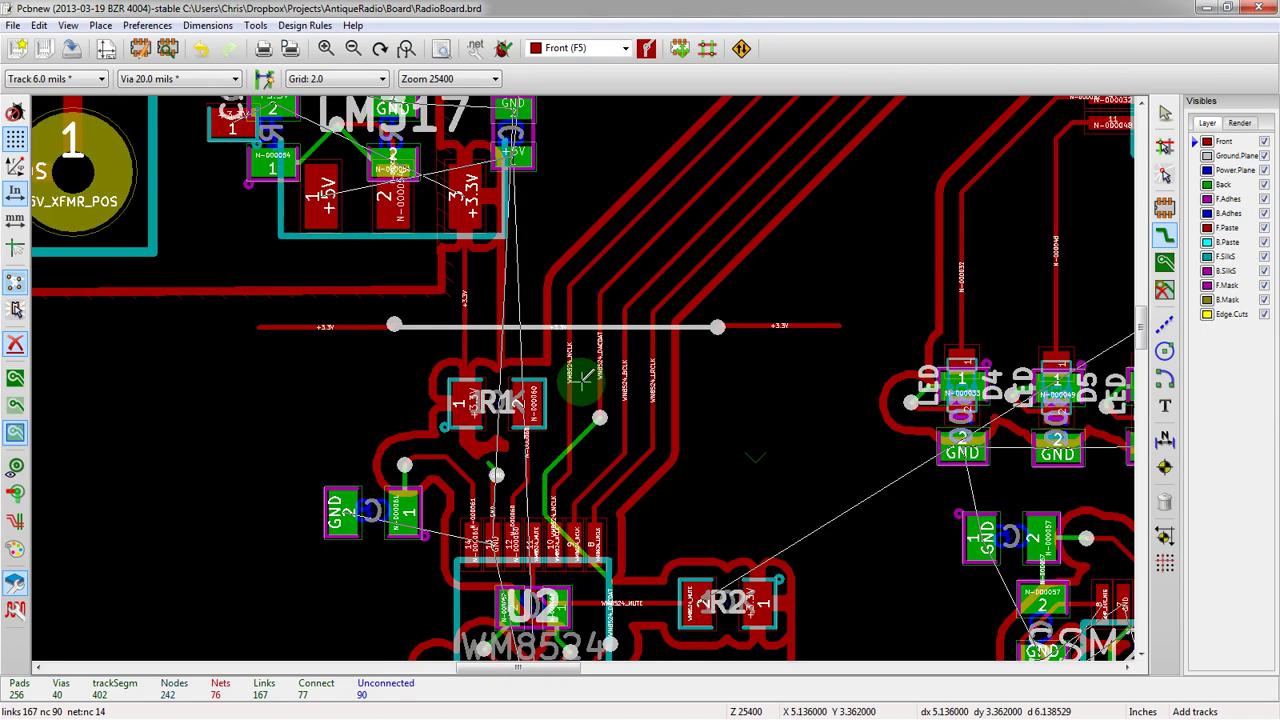
{"action": "scroll", "coordinate": [584, 376], "scroll_direction": "up", "scroll_amount": 1}
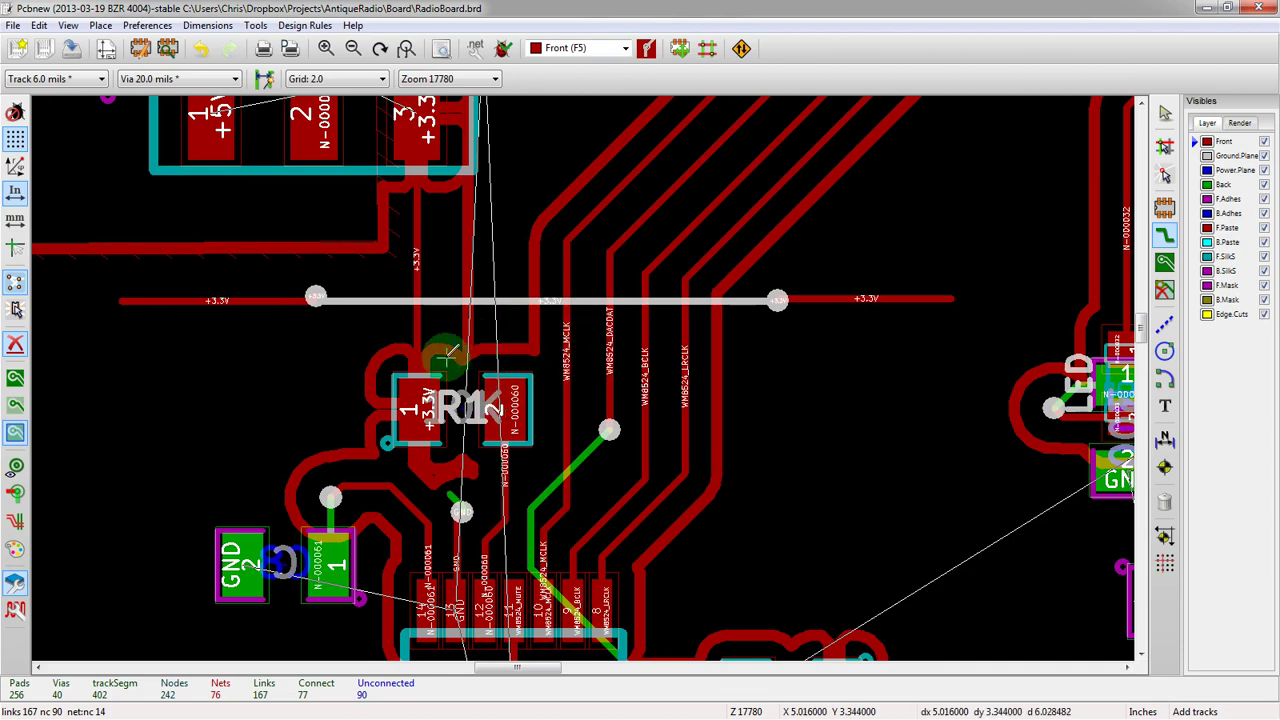
{"action": "scroll", "coordinate": [446, 353], "scroll_direction": "down", "scroll_amount": 1}
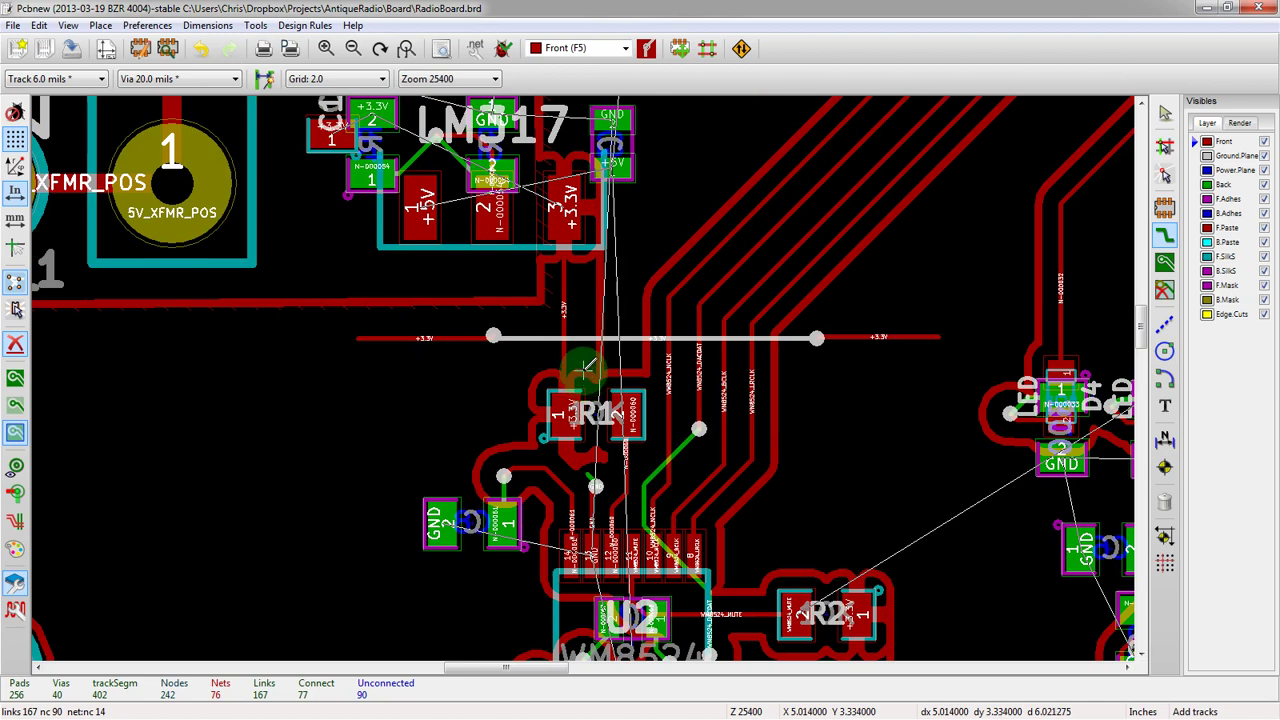
{"action": "scroll", "coordinate": [588, 373], "scroll_direction": "up", "scroll_amount": 1}
{"action": "scroll", "coordinate": [587, 374], "scroll_direction": "up", "scroll_amount": 1}
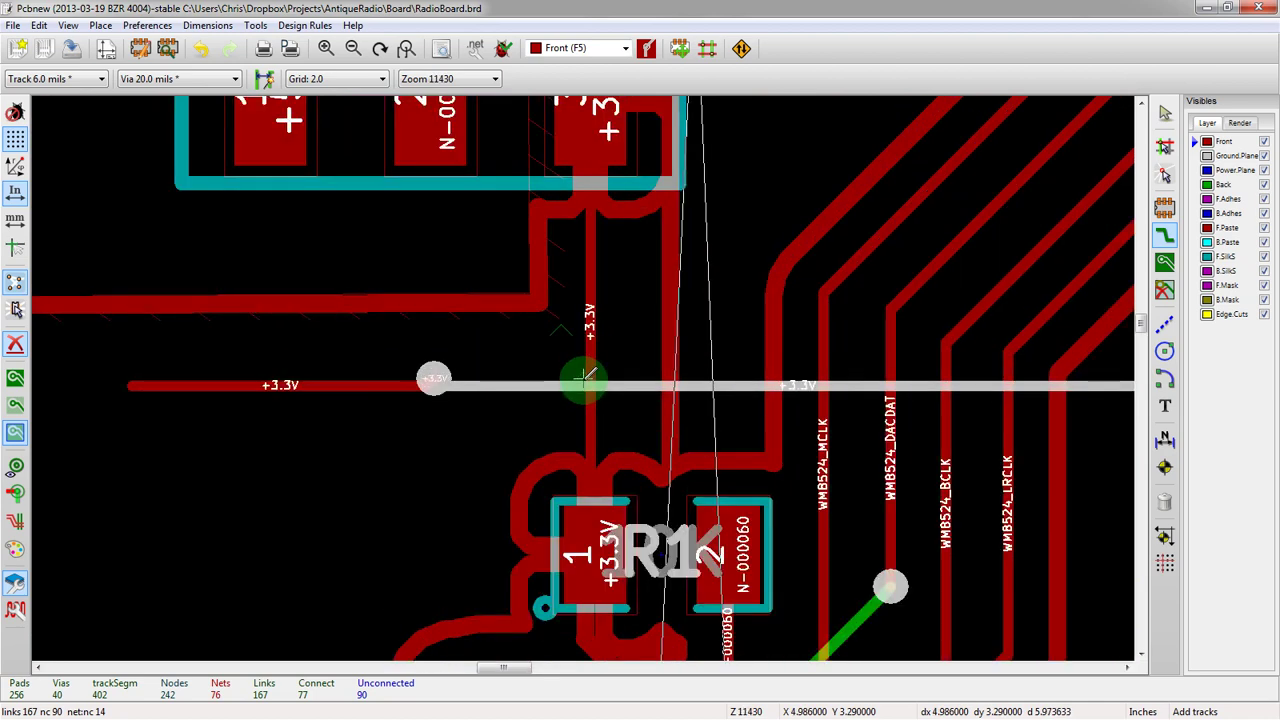
{"action": "scroll", "coordinate": [586, 374], "scroll_direction": "up", "scroll_amount": 1}
{"action": "scroll", "coordinate": [586, 374], "scroll_direction": "down", "scroll_amount": 1}
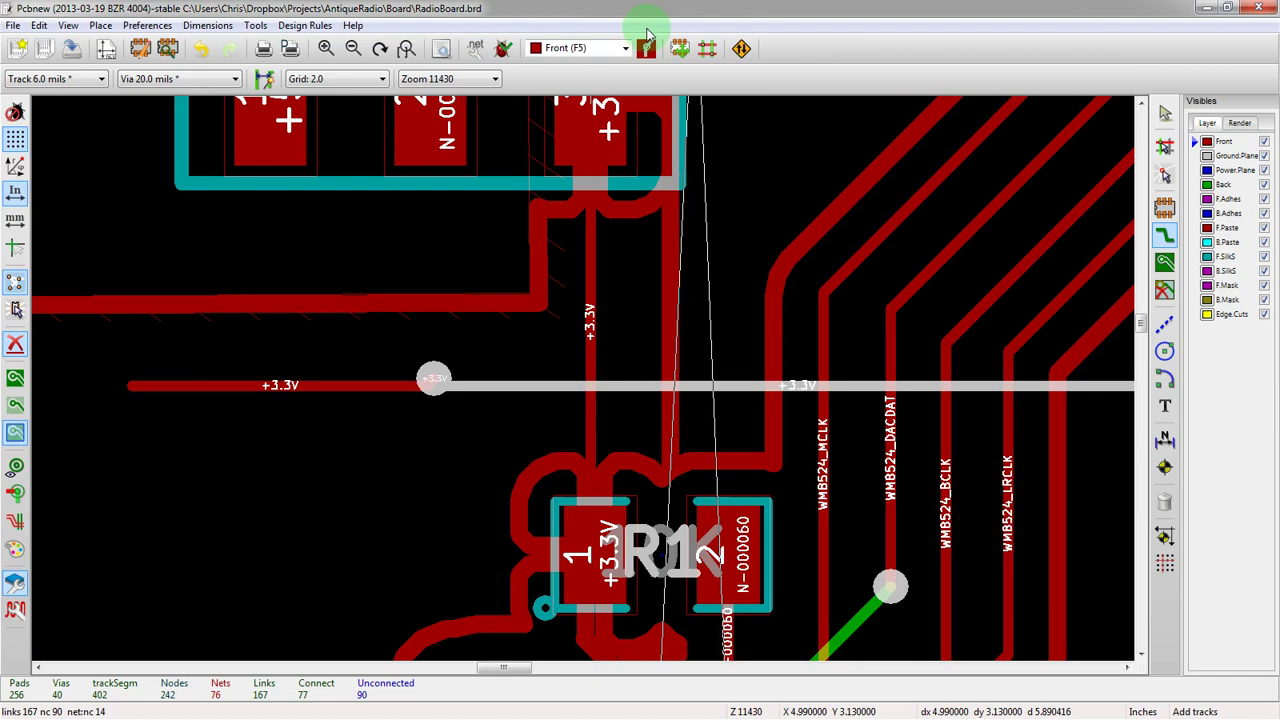
In Layers Setup, make Power.Plane a power layer and set Copper Layers to 6.
{"action": "left_click", "coordinate": [302, 25]}
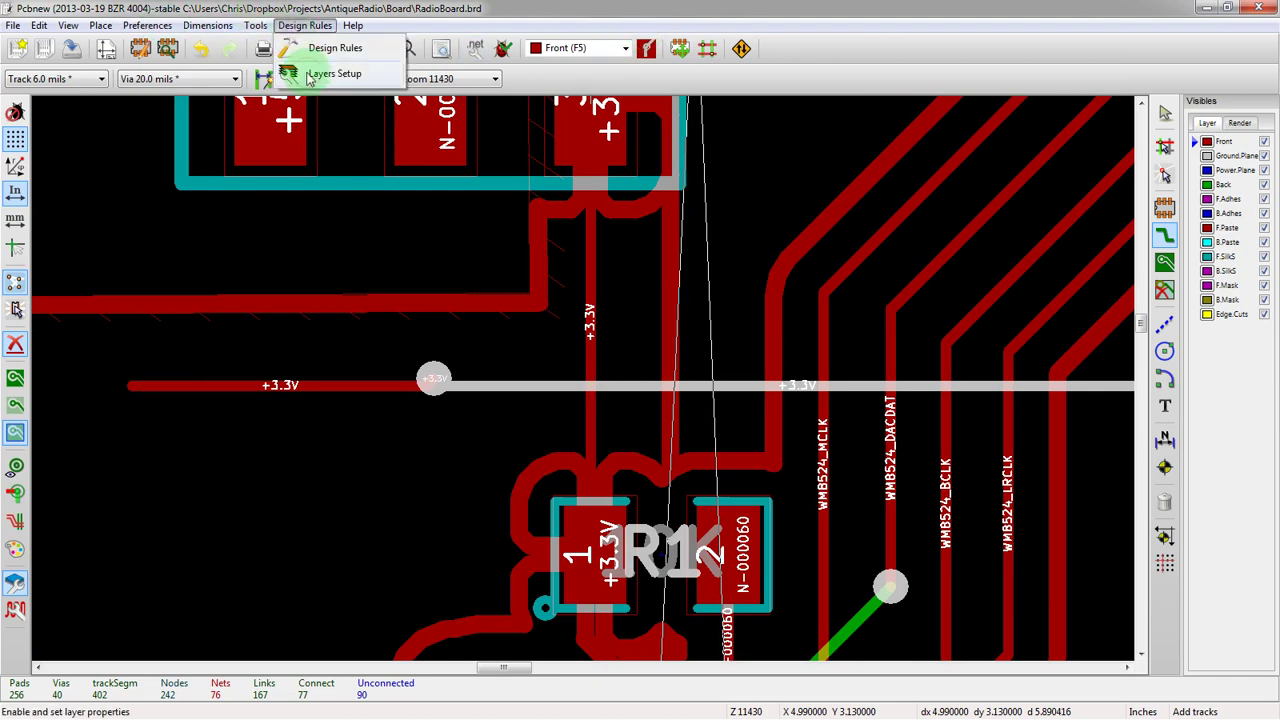
{"action": "left_click", "coordinate": [330, 74]}
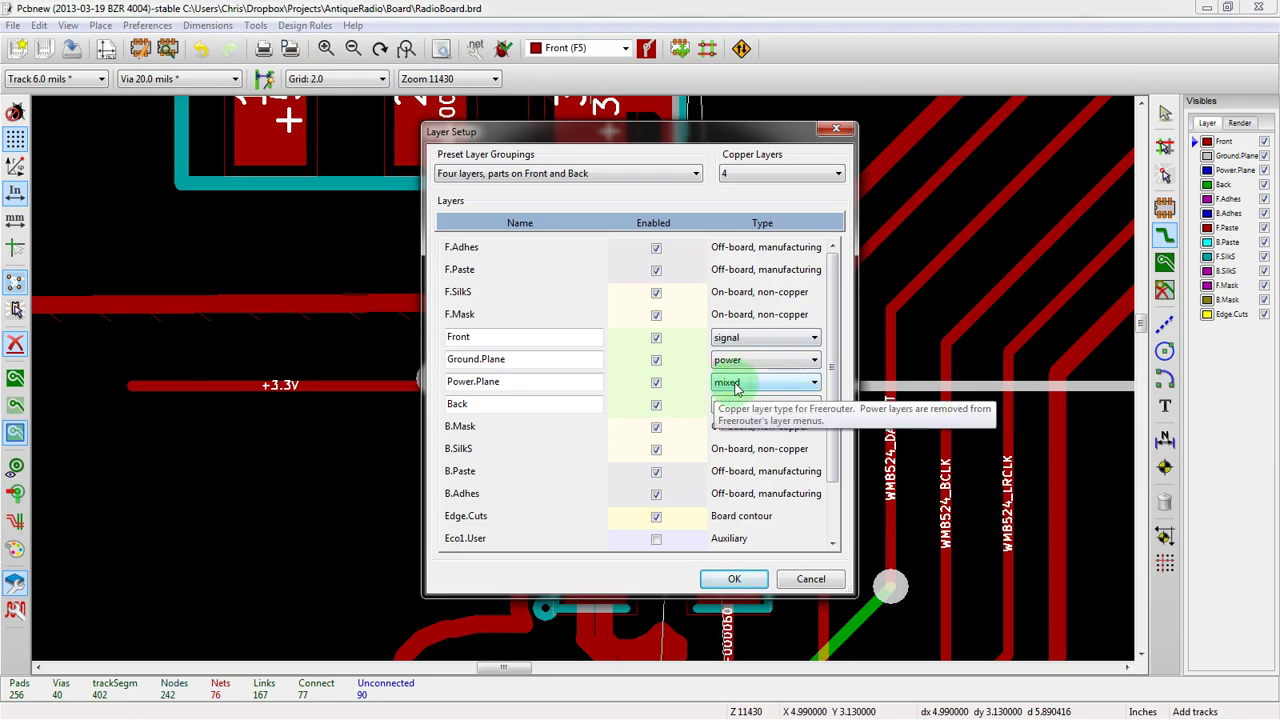
{"action": "left_click", "coordinate": [716, 386]}
{"action": "left_click", "coordinate": [738, 409]}
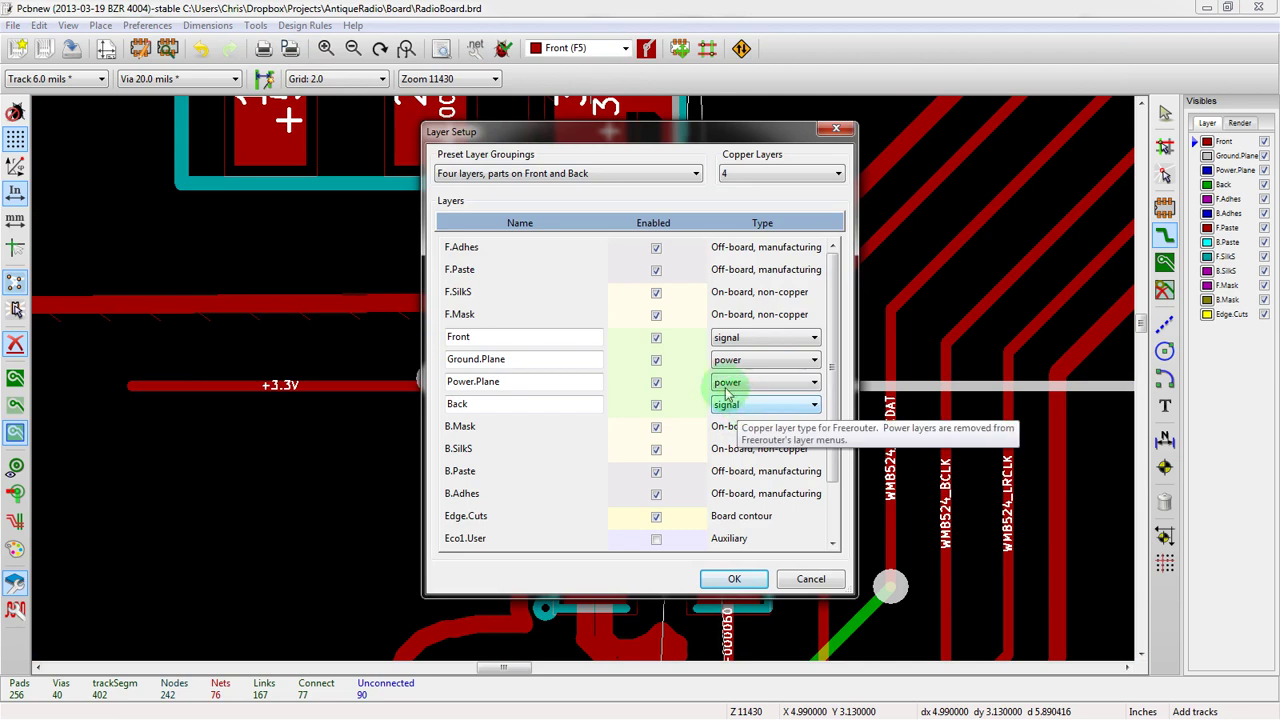
{"action": "left_click", "coordinate": [762, 173]}
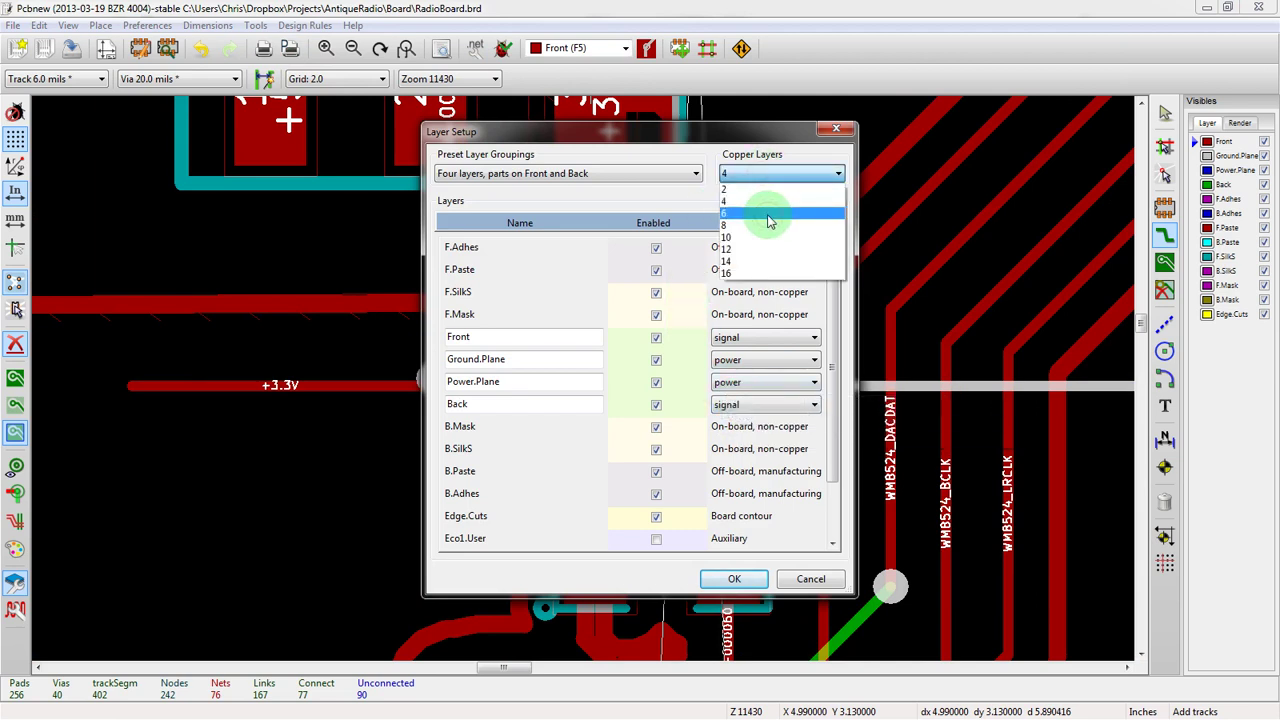
{"action": "left_click", "coordinate": [768, 216]}
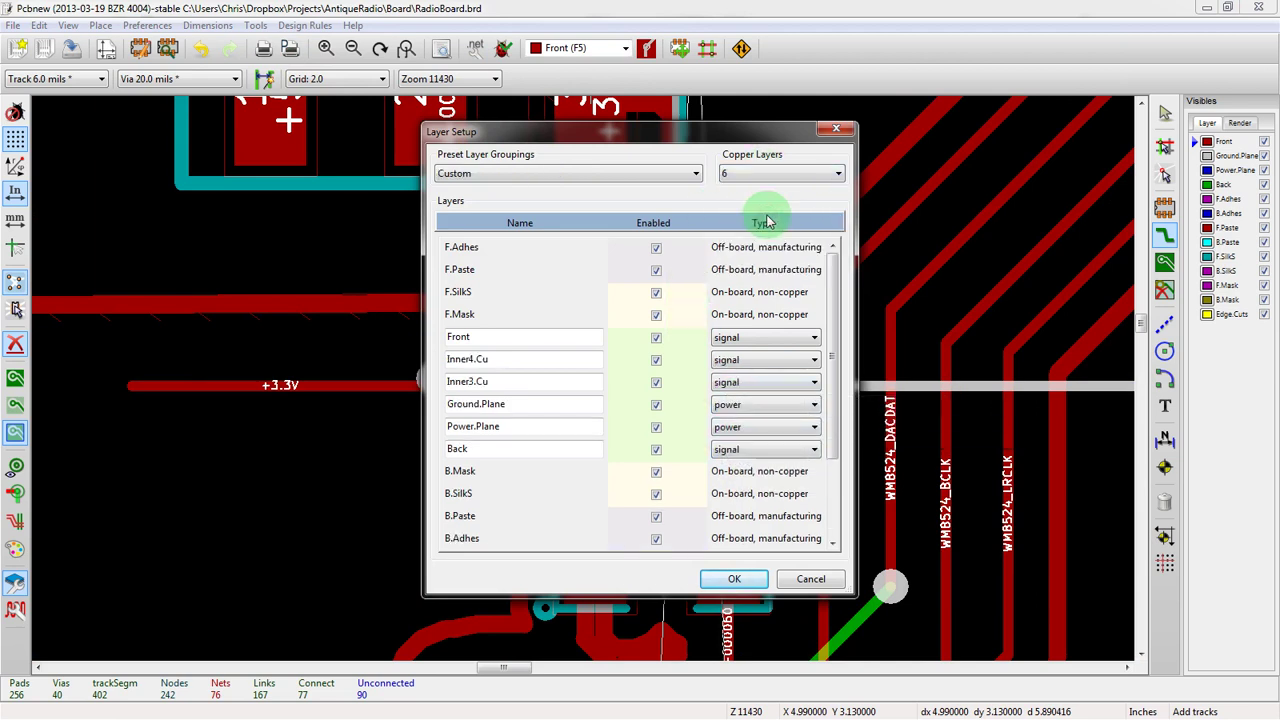
Rename Inner4.Cu to Signal1 and Inner3.Cu to Signal2, and apply the six-layer stack.
{"action": "left_click", "coordinate": [500, 361]}
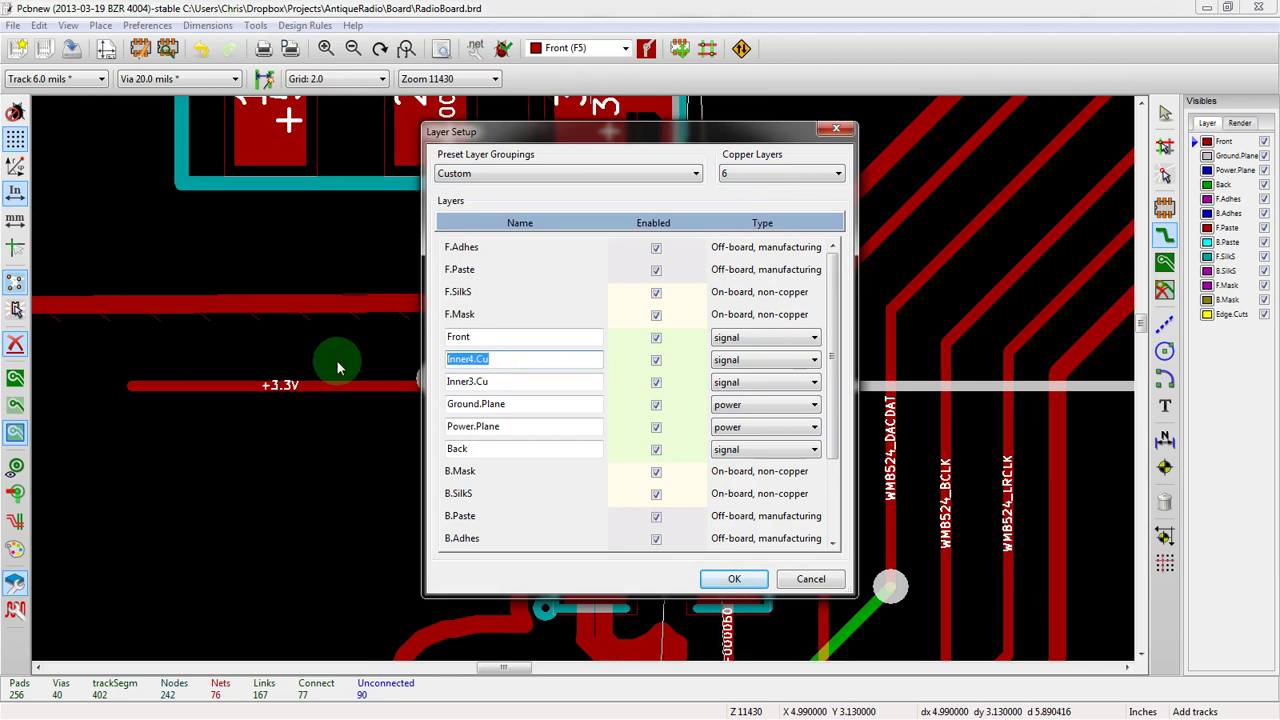
{"action": "type", "text": "Signal1"}
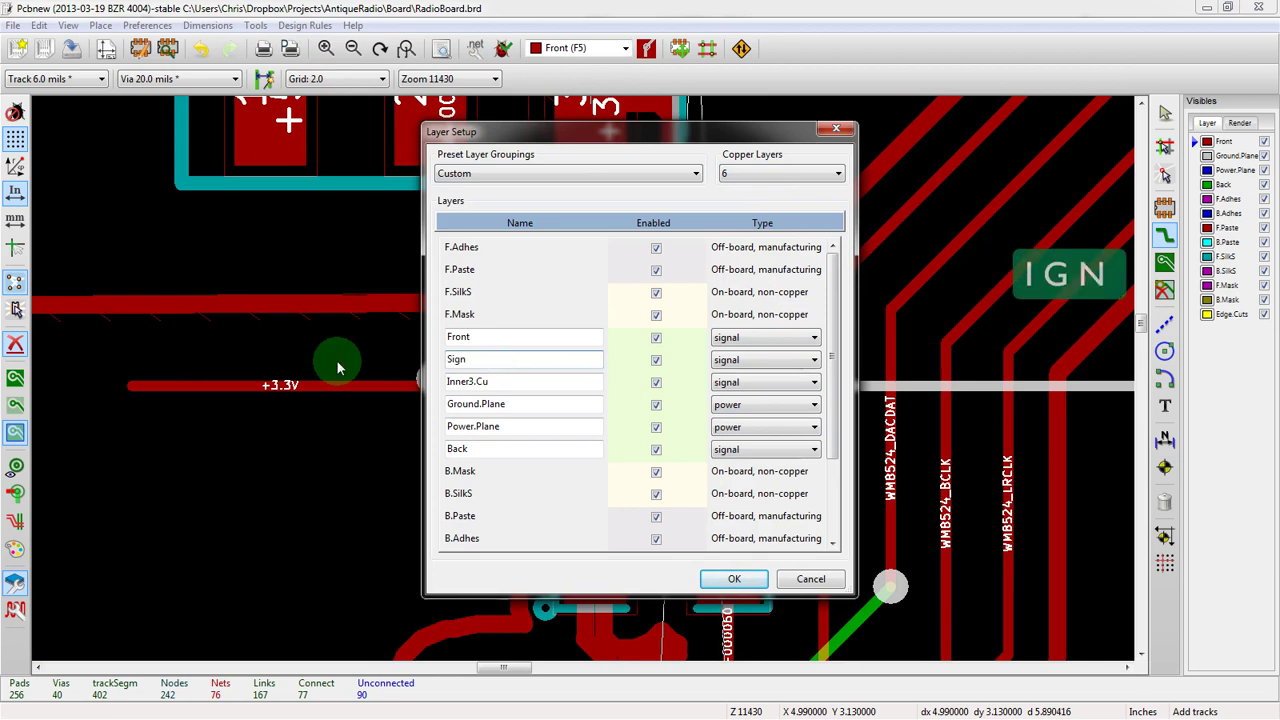
{"action": "key", "text": "Tab"}
{"action": "key", "text": "Tab"}
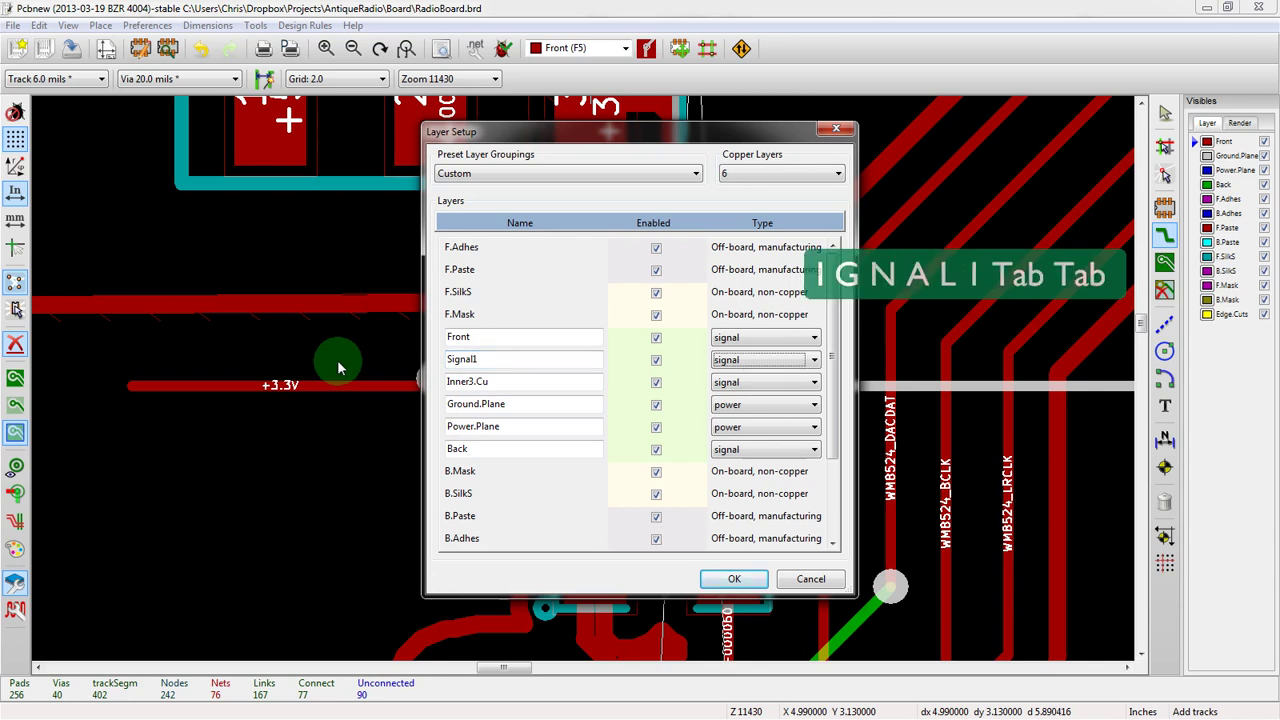
{"action": "left_click", "coordinate": [510, 380]}
{"action": "type", "text": "S"}
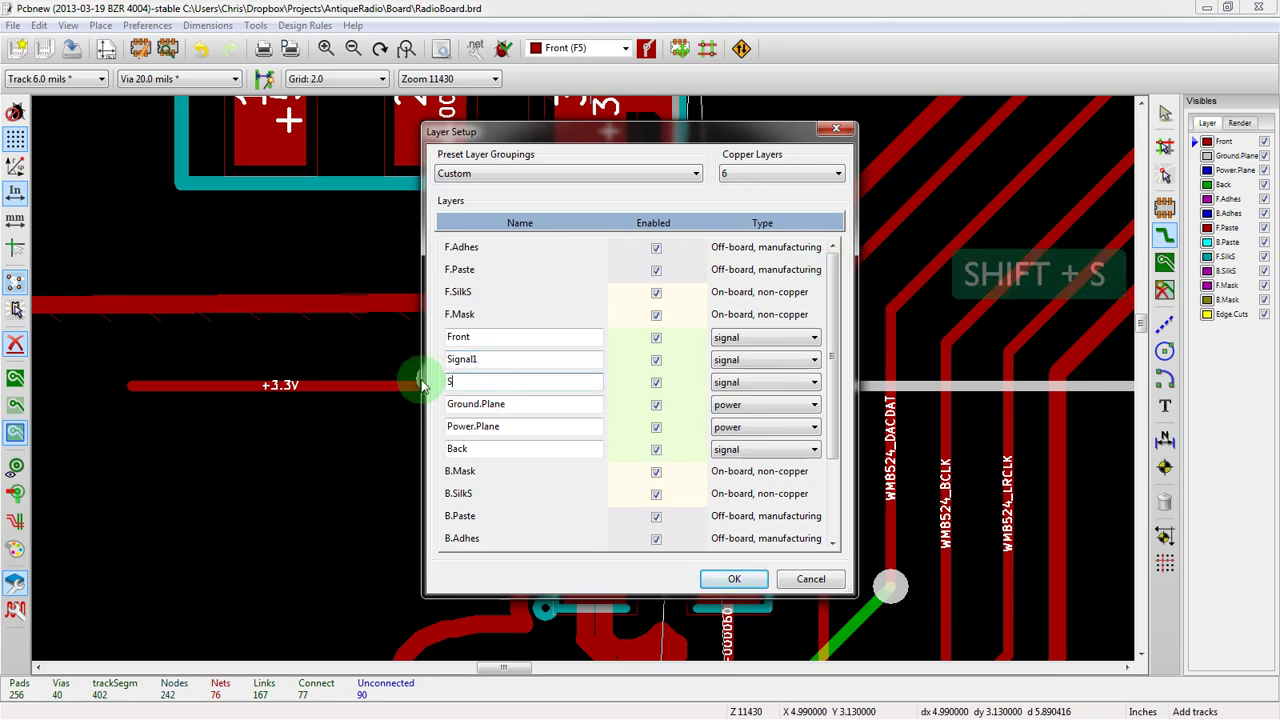
{"action": "type", "text": "ignal"}
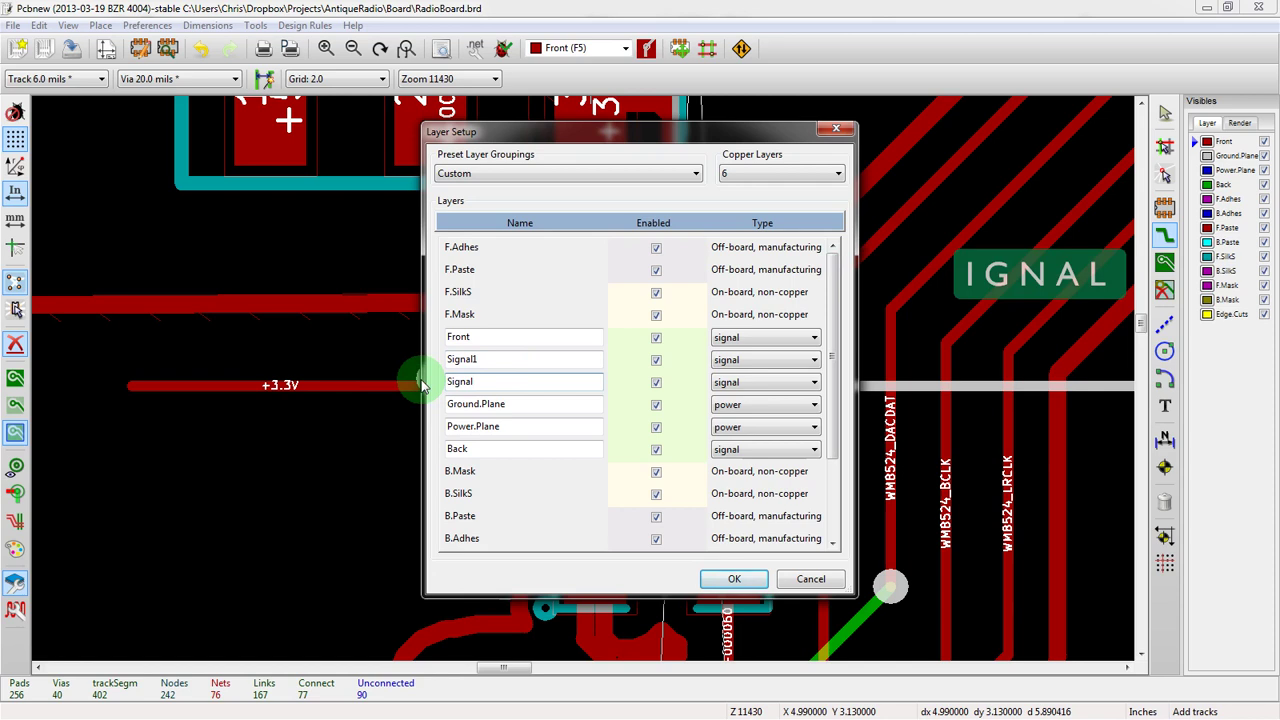
{"action": "type", "text": "2"}
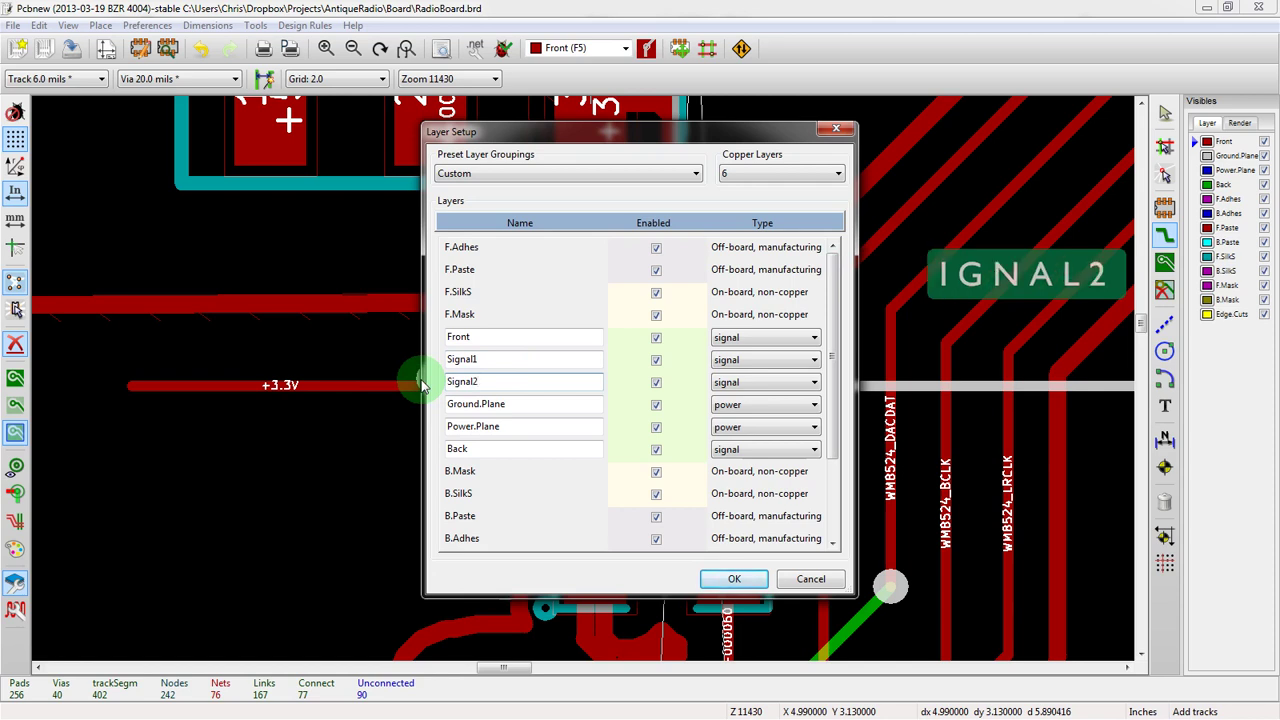
{"action": "left_click", "coordinate": [745, 382]}
{"action": "left_click", "coordinate": [565, 336]}
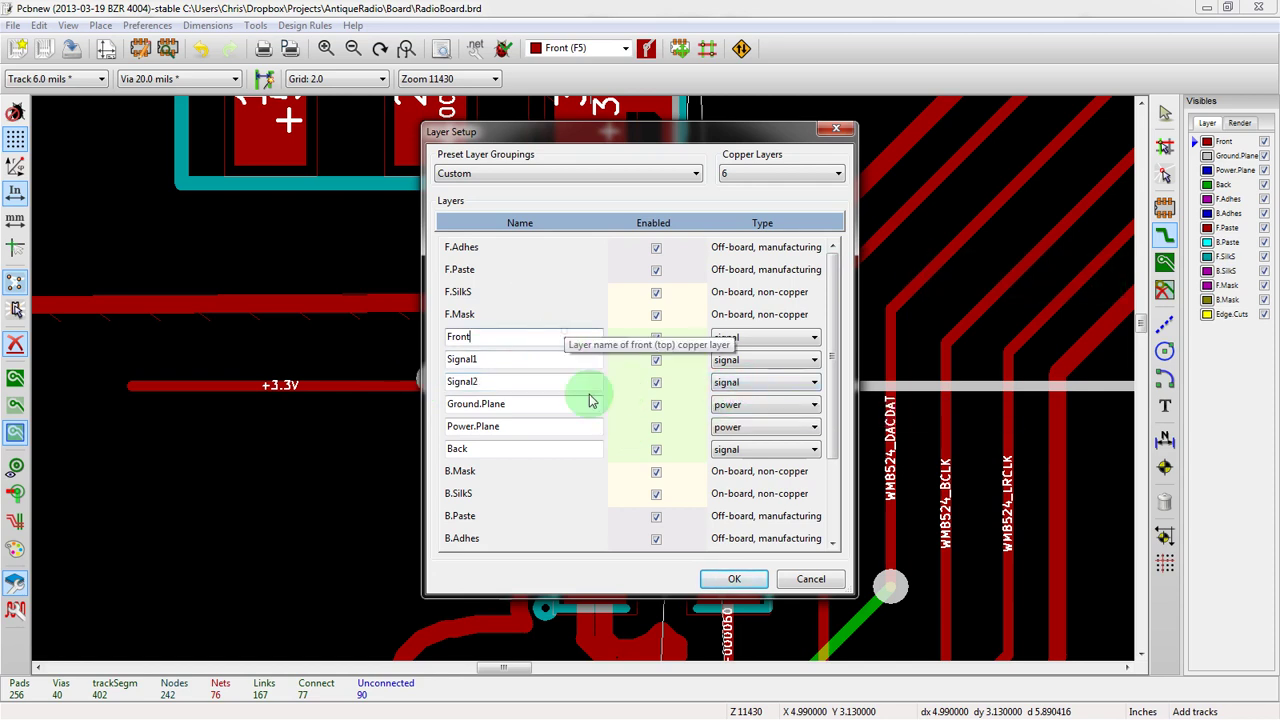
{"action": "left_click", "coordinate": [734, 580]}
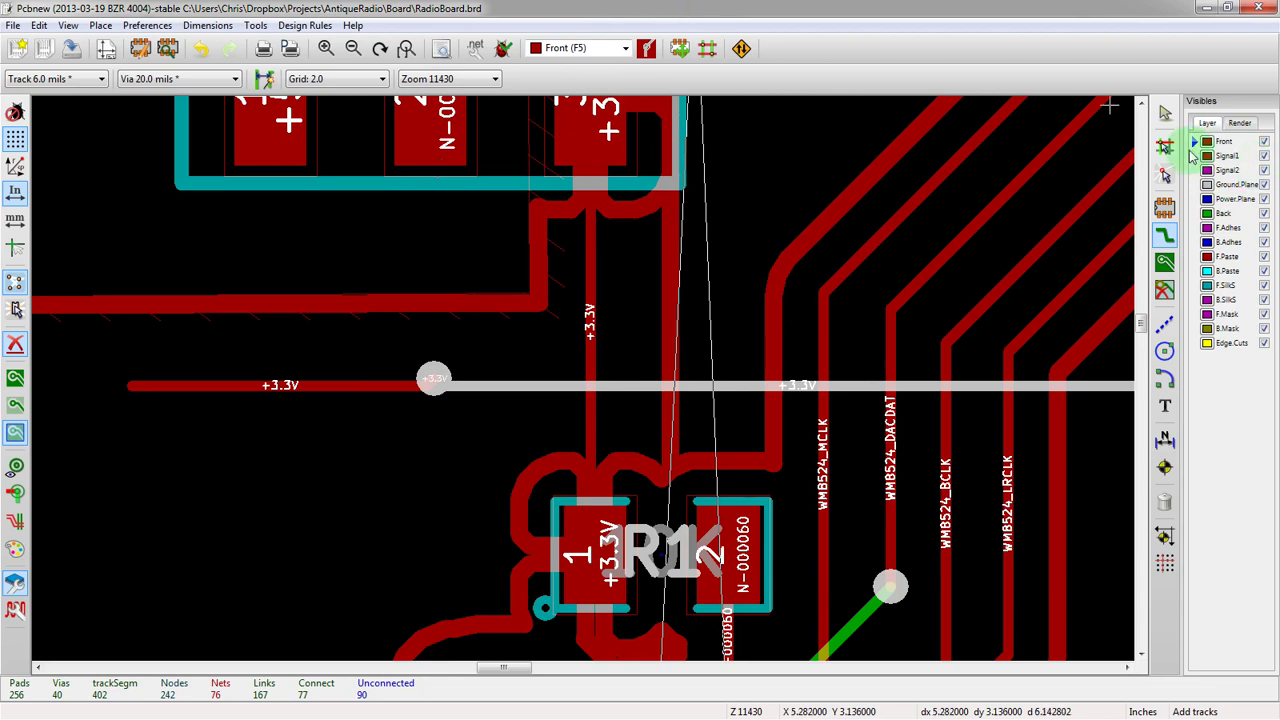
{"action": "left_click", "coordinate": [1207, 157]}
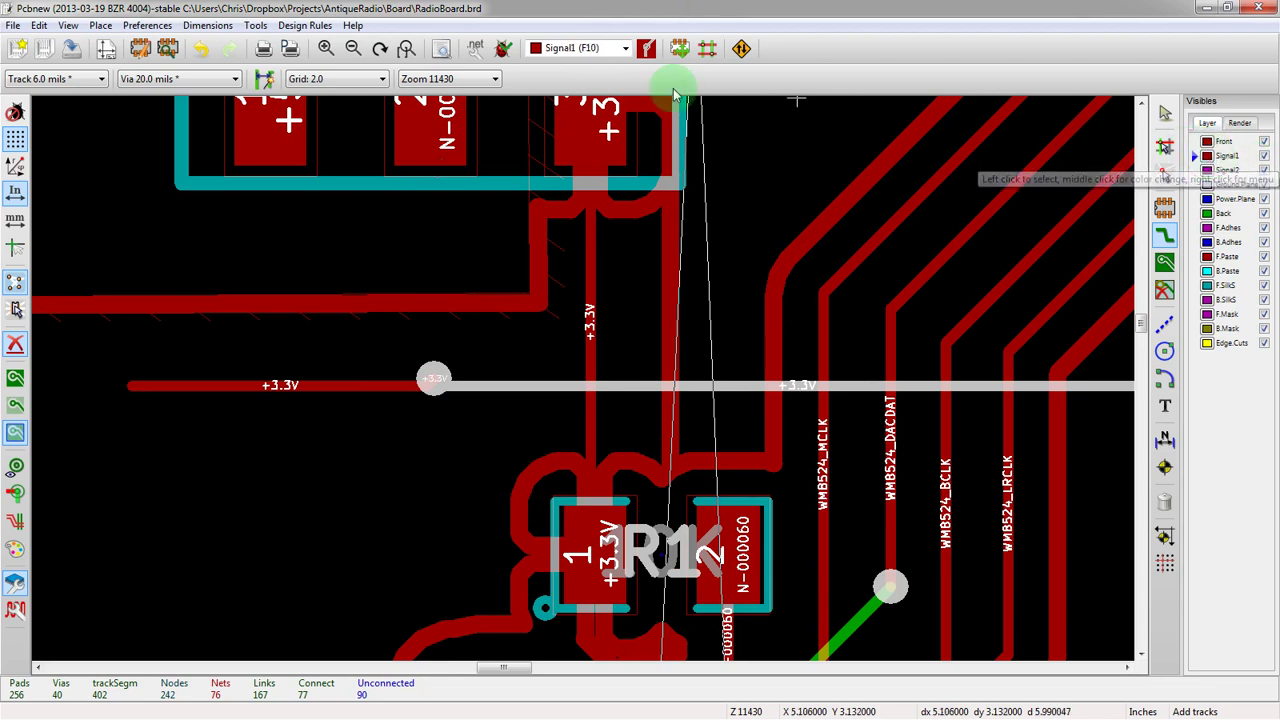
{"action": "left_click", "coordinate": [1206, 141]}
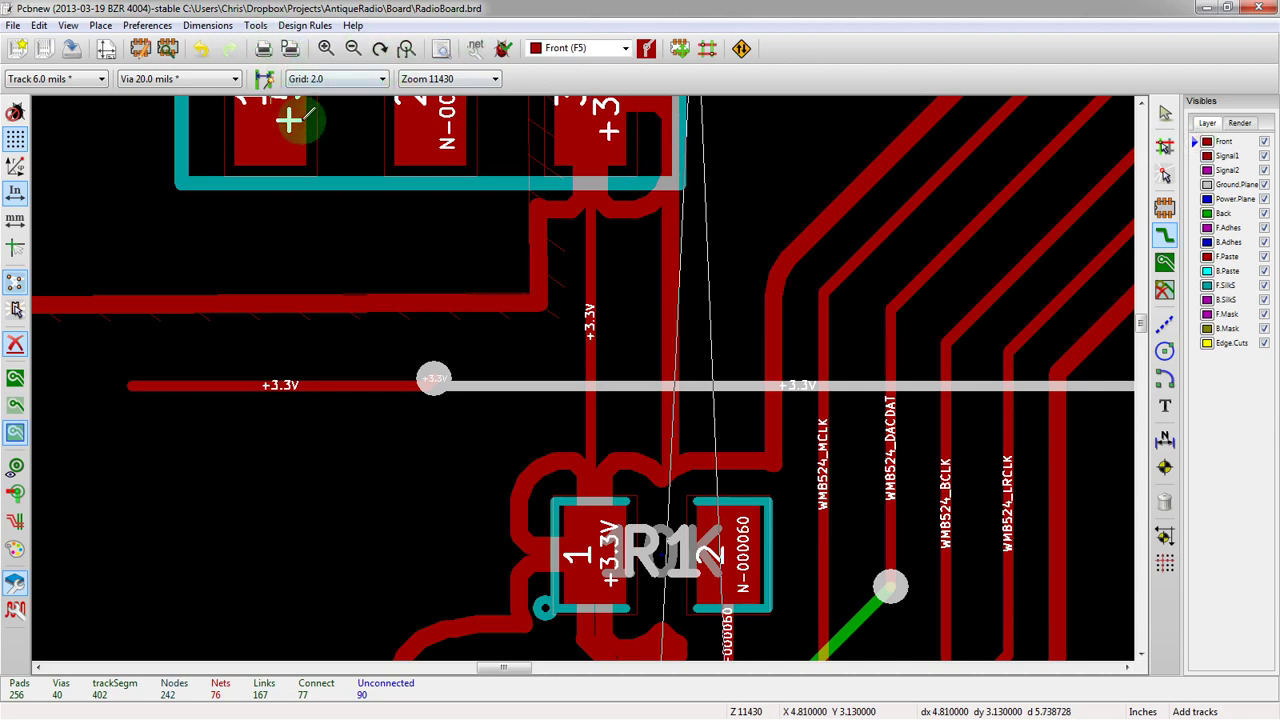
In the Hotkeys Editor, assign F10 to Switch to Copper layer and F8 to Inner layer 4.
{"action": "left_click", "coordinate": [147, 25]}
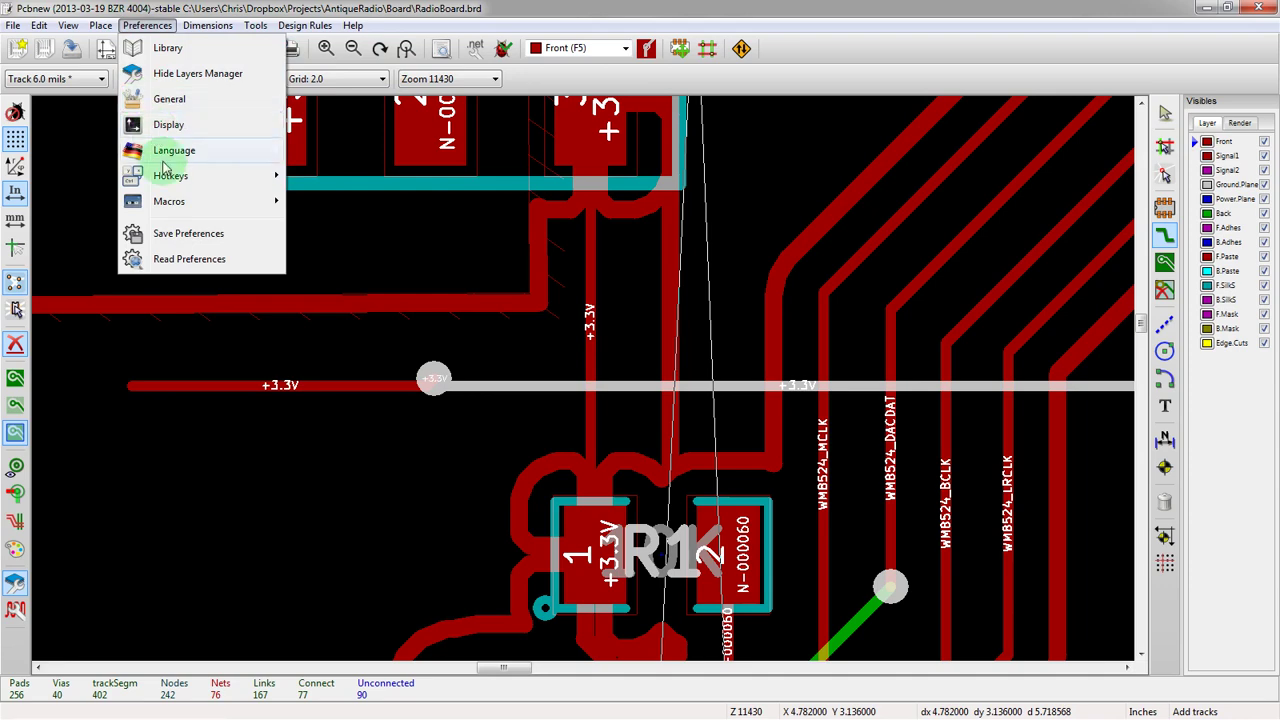
{"action": "mouse_move", "coordinate": [168, 174]}
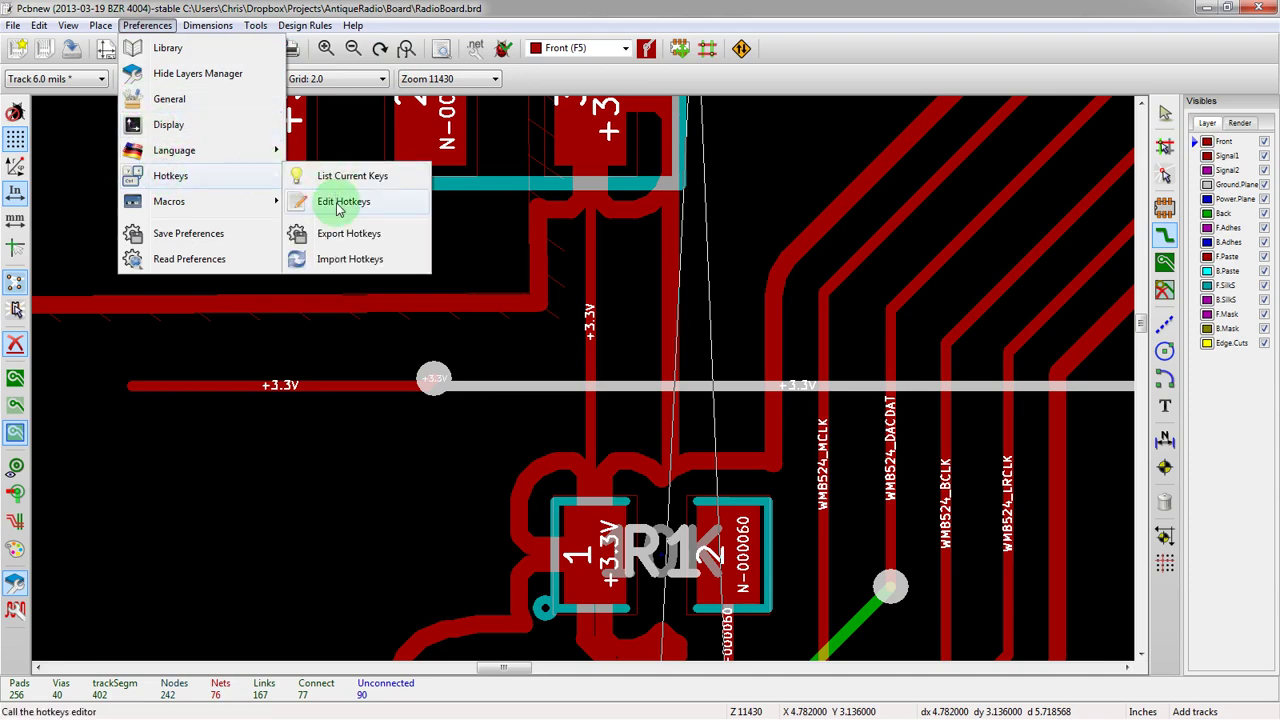
{"action": "left_click", "coordinate": [338, 204]}
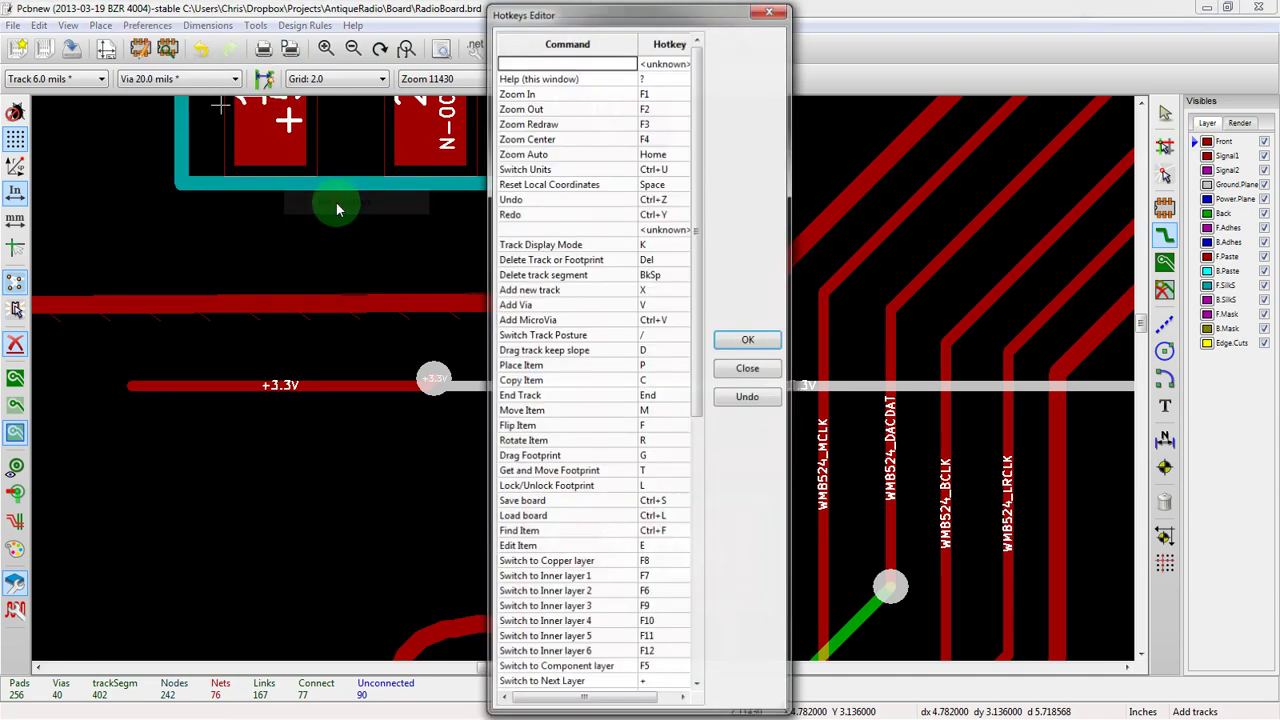
{"action": "left_click_drag", "start_coordinate": [694, 337], "coordinate": [686, 417]}
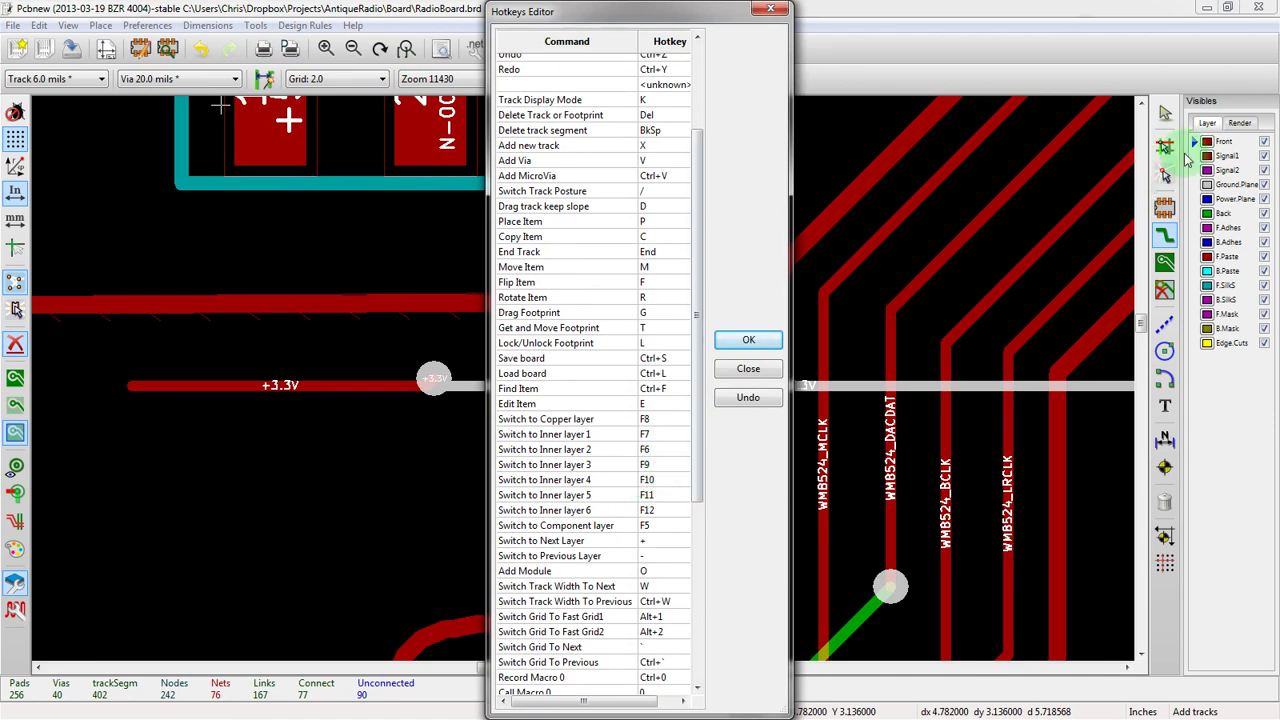
{"action": "left_click", "coordinate": [646, 419]}
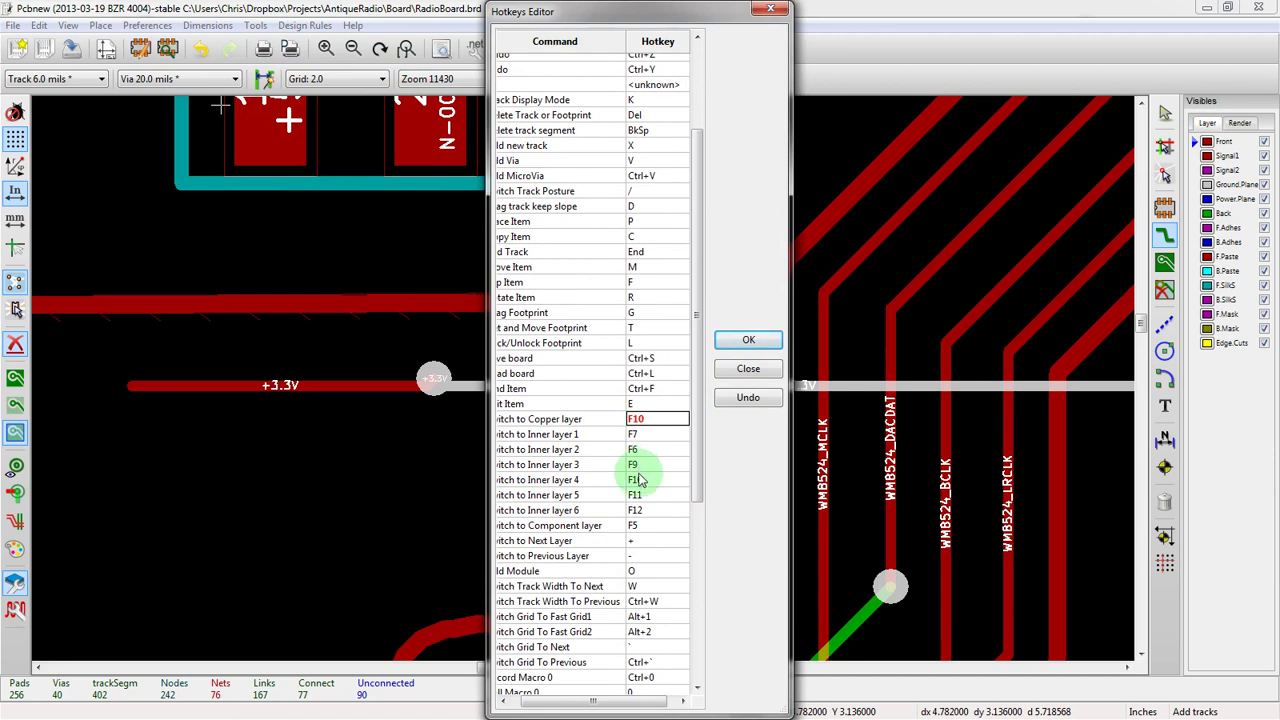
{"action": "left_click", "coordinate": [640, 466]}
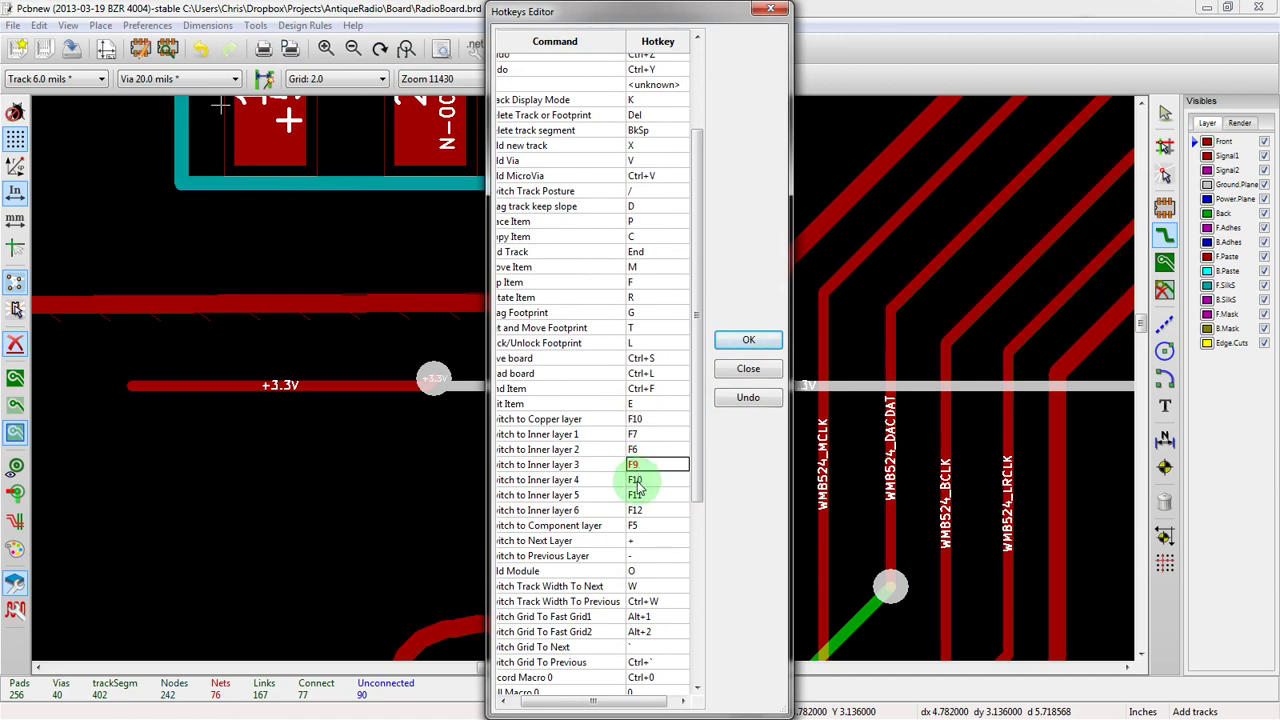
{"action": "left_click", "coordinate": [638, 482]}
{"action": "key", "text": "F8"}
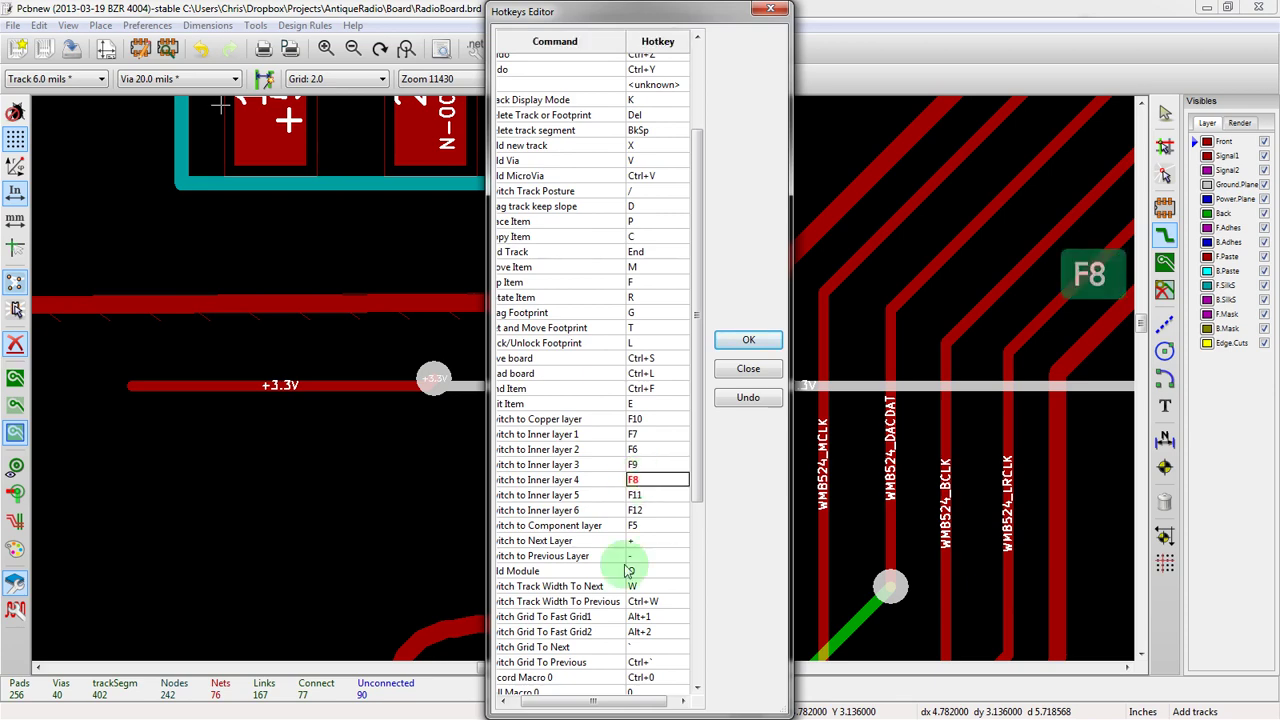
{"action": "left_click", "coordinate": [748, 340]}
{"action": "scroll", "coordinate": [632, 418], "scroll_direction": "down", "scroll_amount": 1}
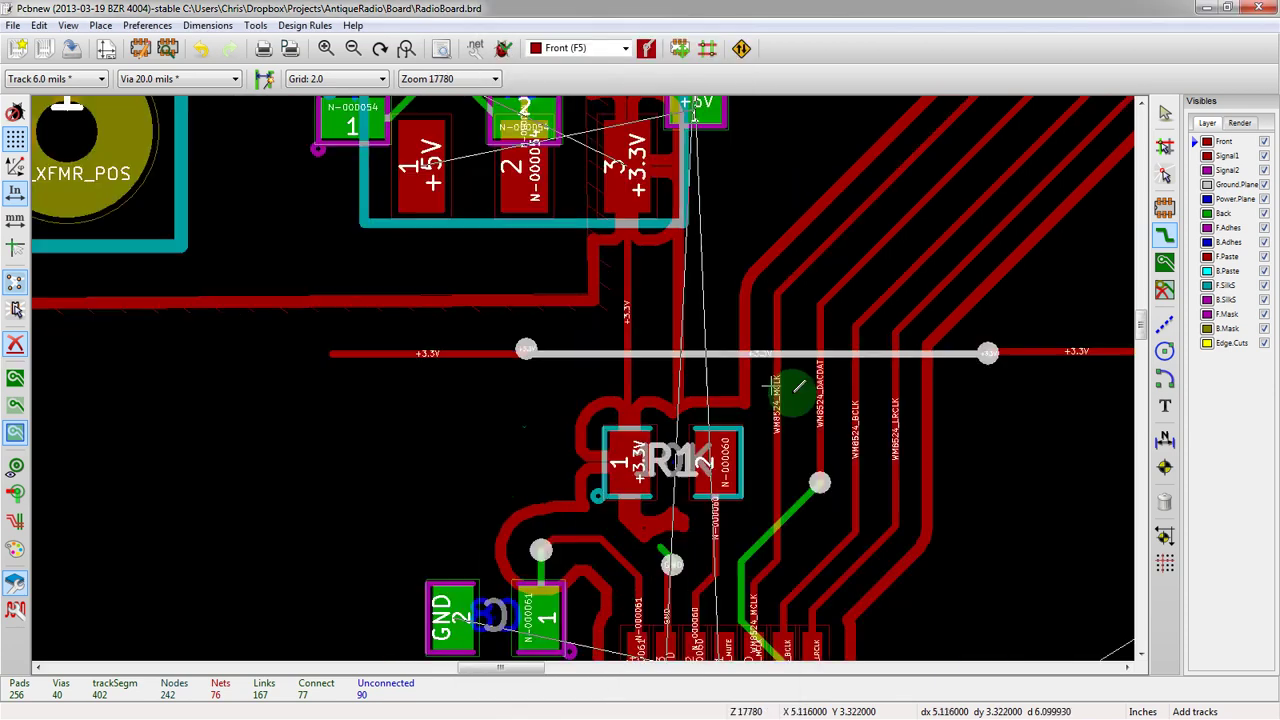
{"action": "scroll", "coordinate": [973, 369], "scroll_direction": "down", "scroll_amount": 1}
{"action": "scroll", "coordinate": [535, 374], "scroll_direction": "down", "scroll_amount": 1}
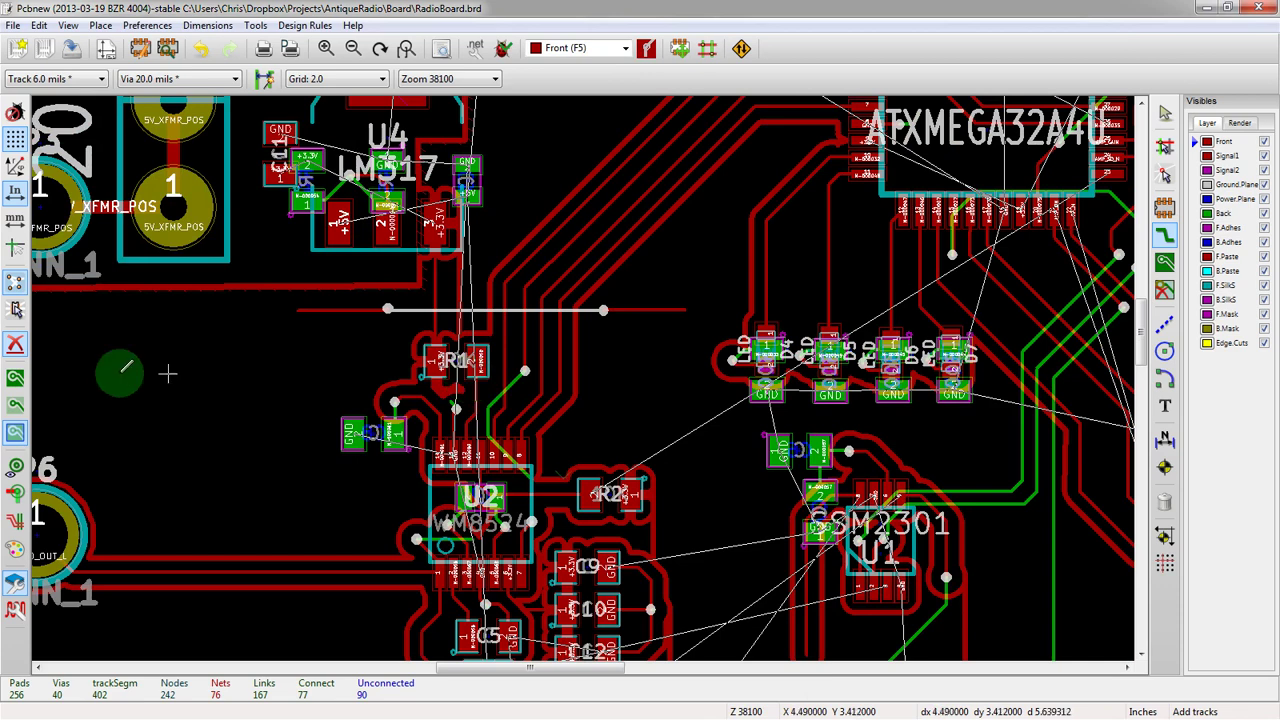
{"action": "left_click", "coordinate": [109, 371]}
{"action": "scroll", "coordinate": [109, 371], "scroll_direction": "up", "scroll_amount": 2}
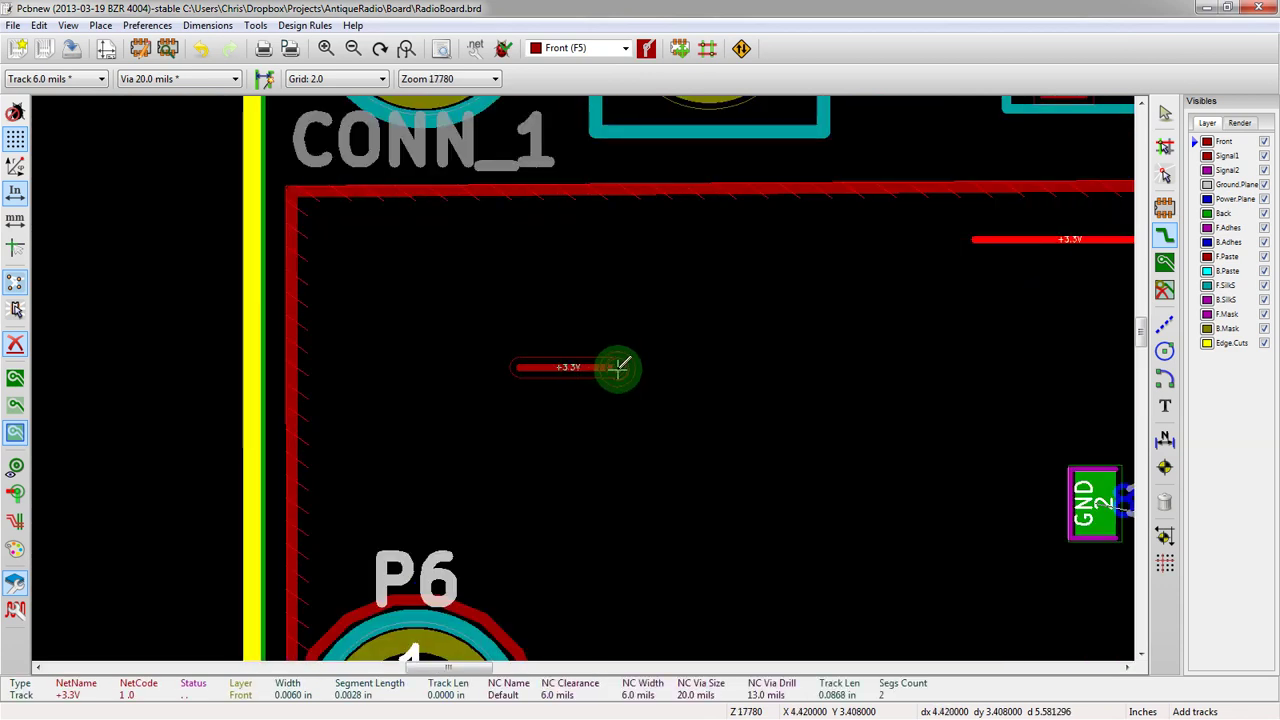
{"action": "key", "text": "F6"}
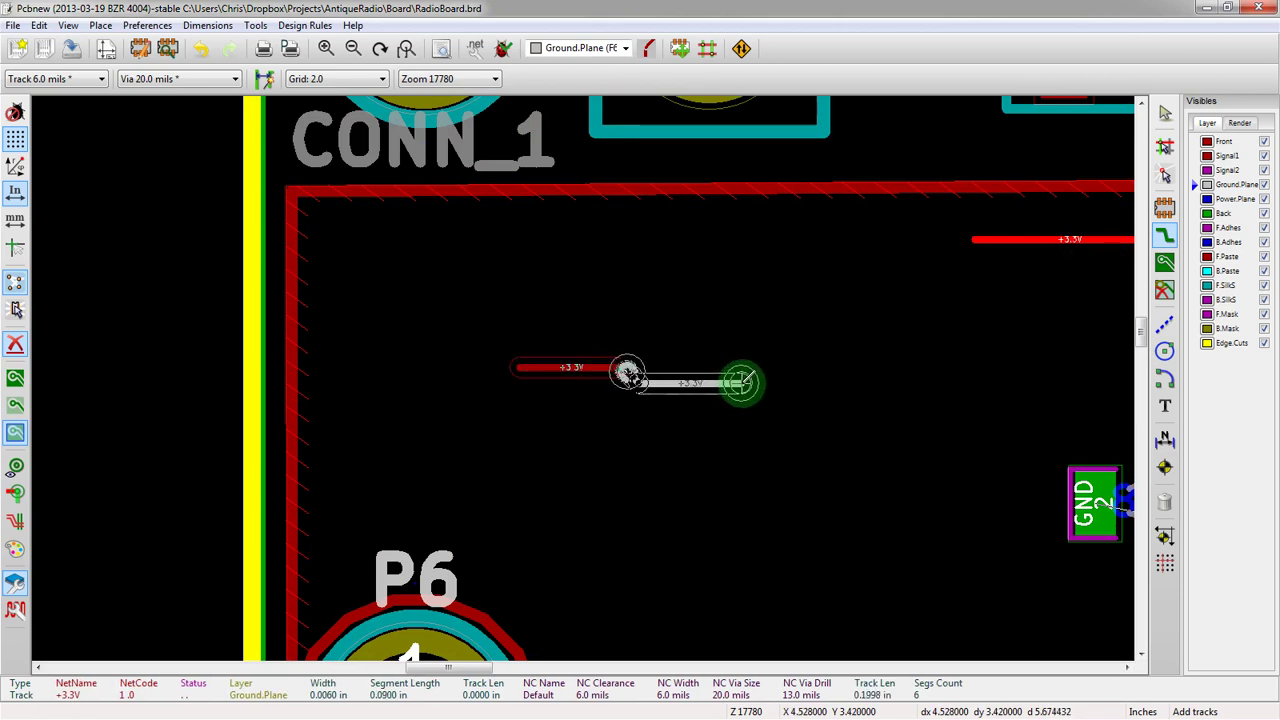
{"action": "key", "text": "Escape"}
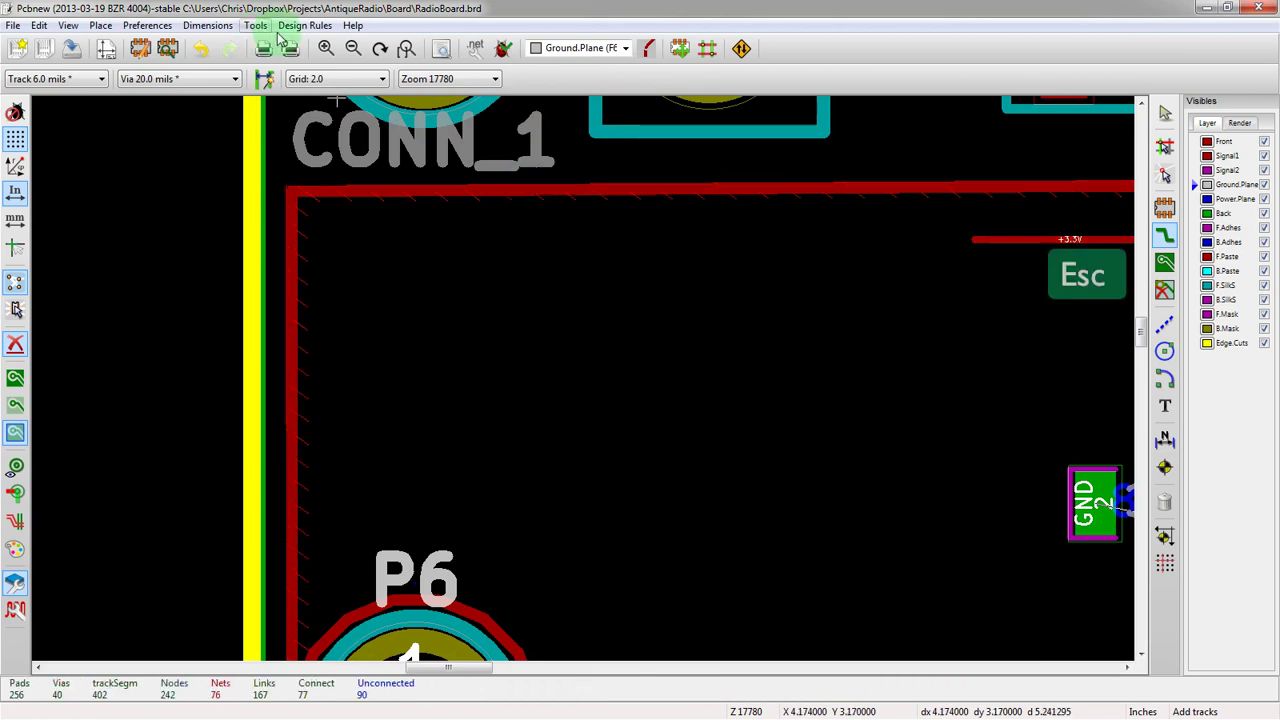
{"action": "left_click", "coordinate": [304, 25]}
{"action": "left_click", "coordinate": [306, 76]}
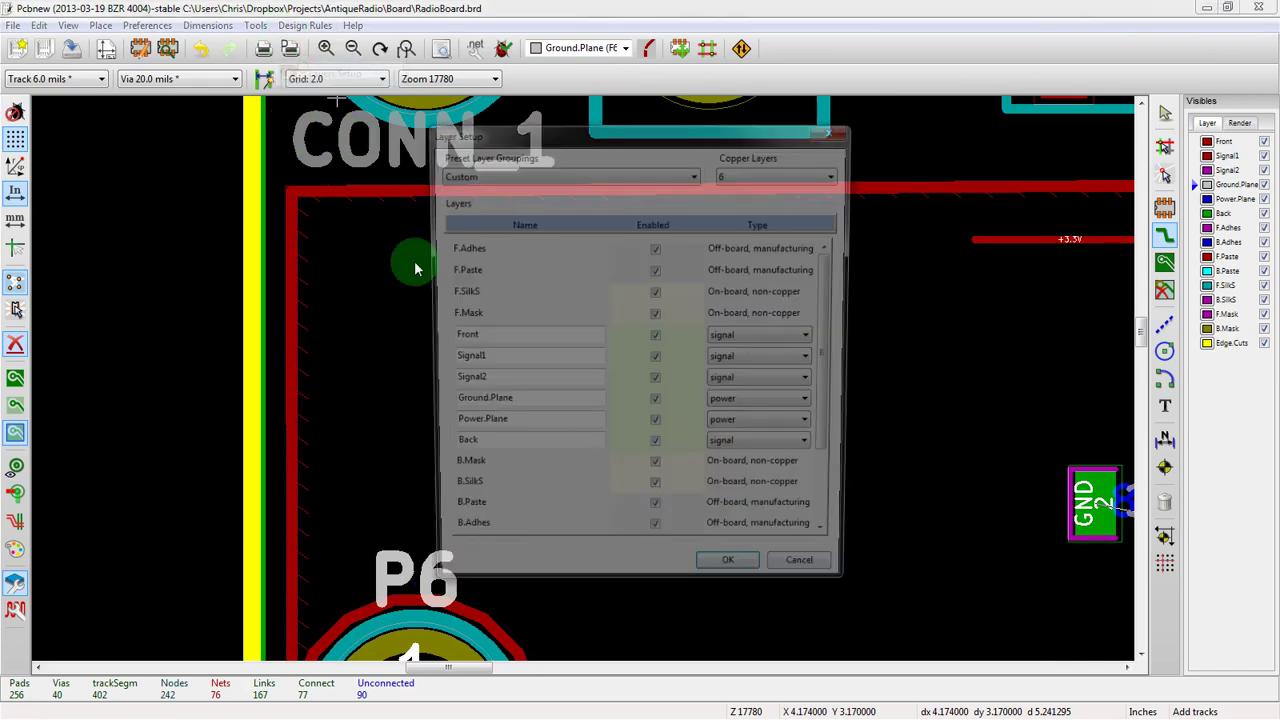
{"action": "key", "text": "Escape"}
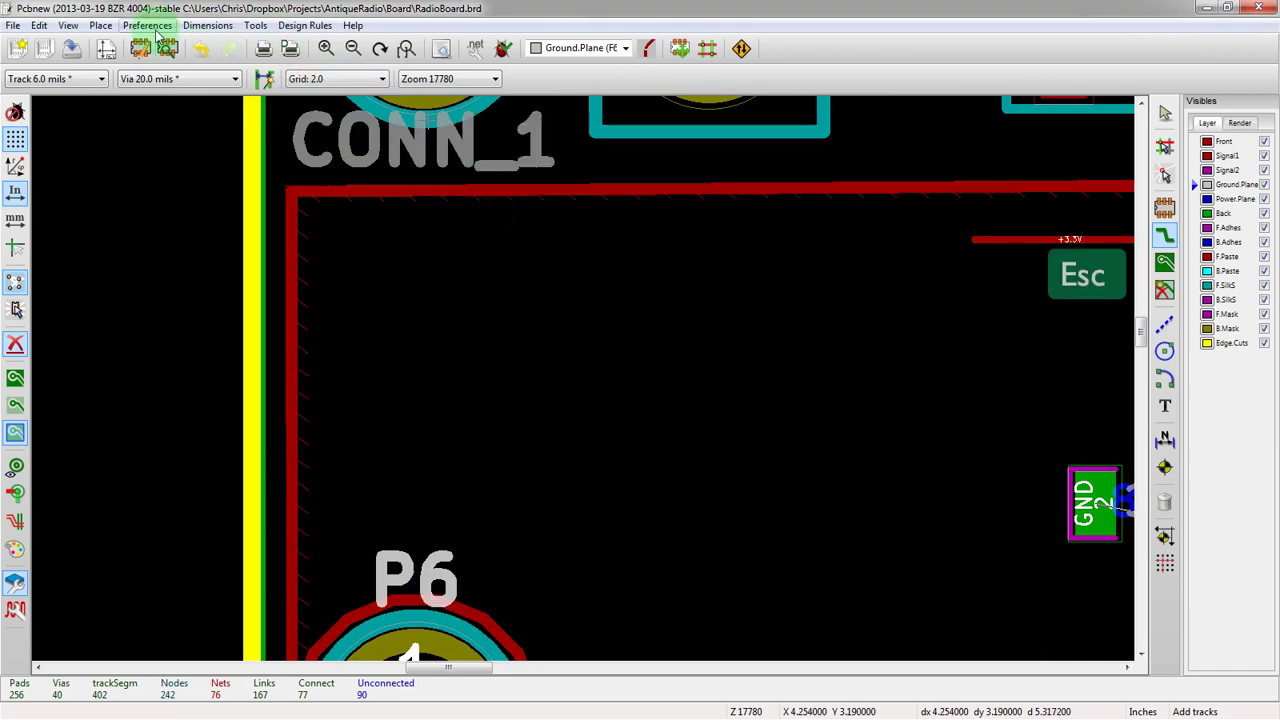
In the hotkey editor, assign F7 to Inner layer 3.
{"action": "left_click", "coordinate": [147, 25]}
{"action": "mouse_move", "coordinate": [175, 177]}
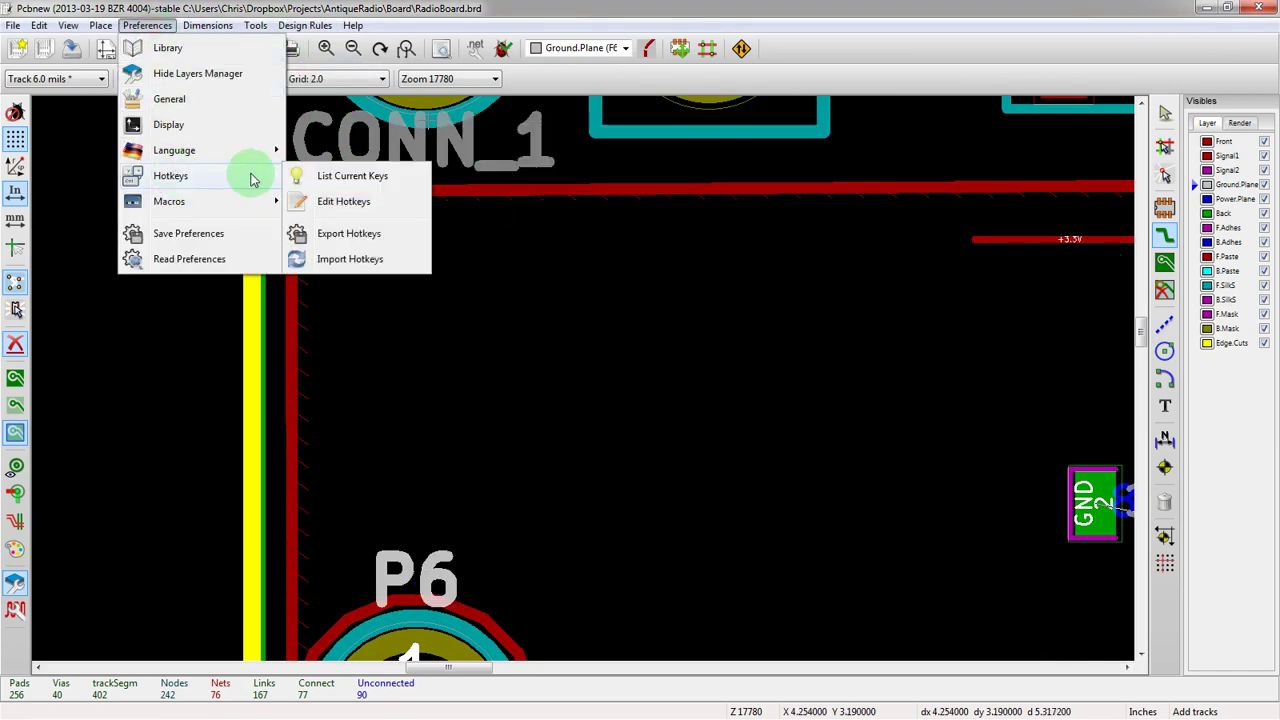
{"action": "left_click", "coordinate": [336, 213]}
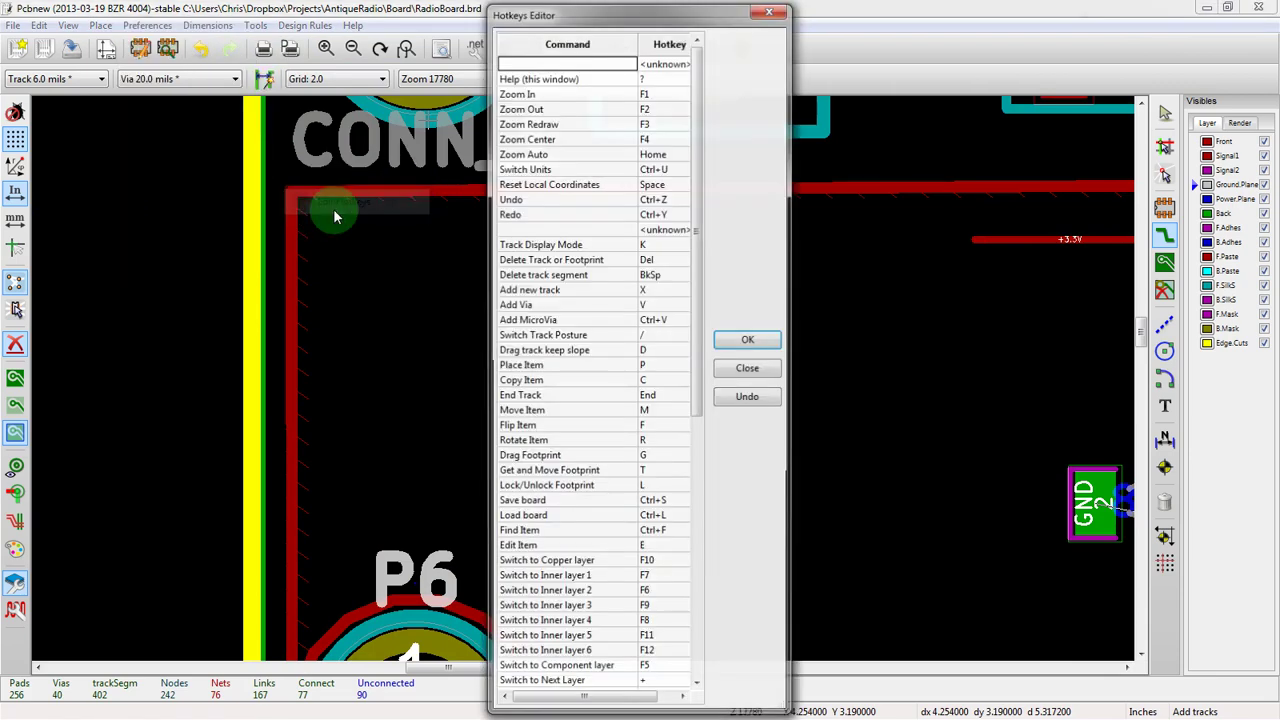
{"action": "scroll", "coordinate": [700, 405], "scroll_direction": "down", "scroll_amount": 3}
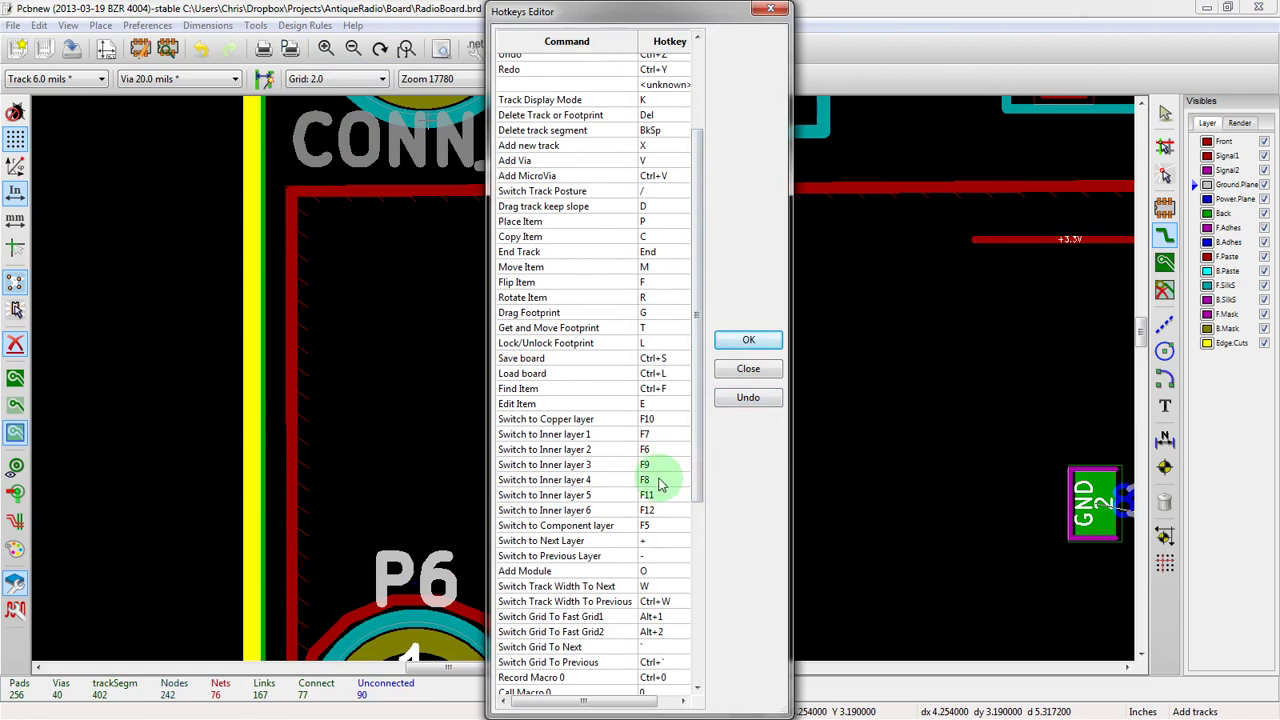
{"action": "left_click", "coordinate": [652, 466]}
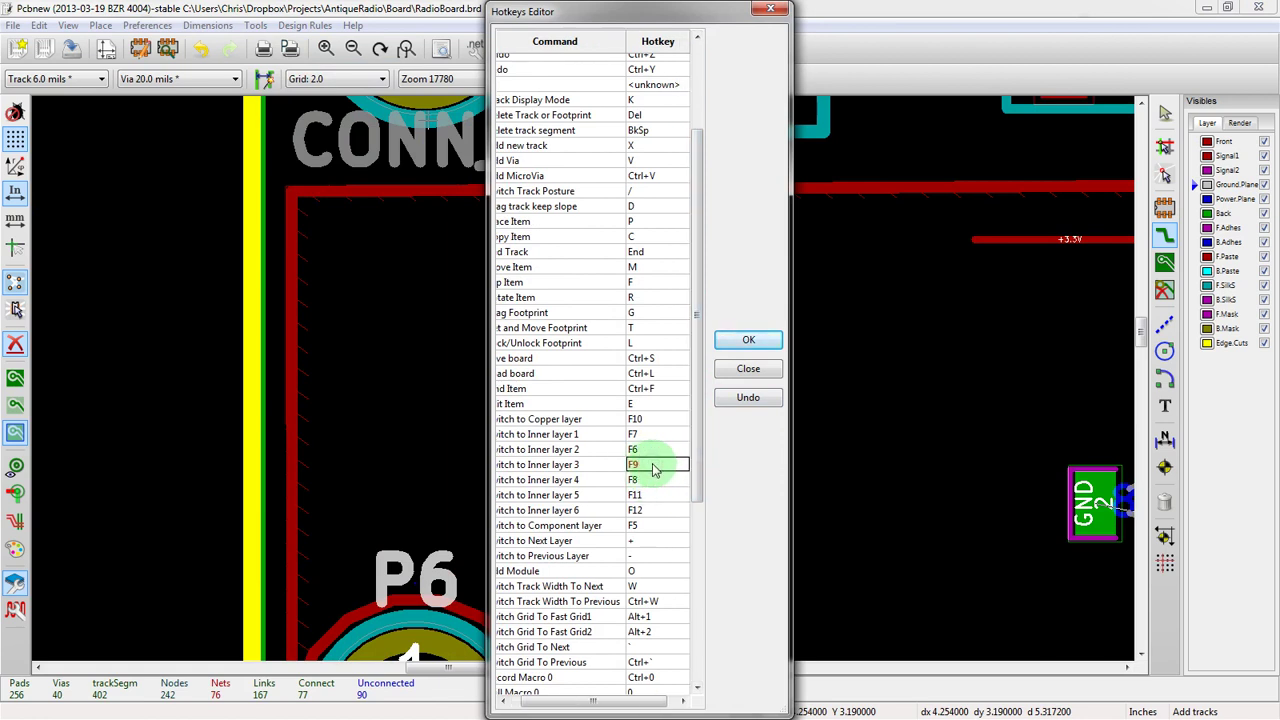
{"action": "key", "text": "F6"}
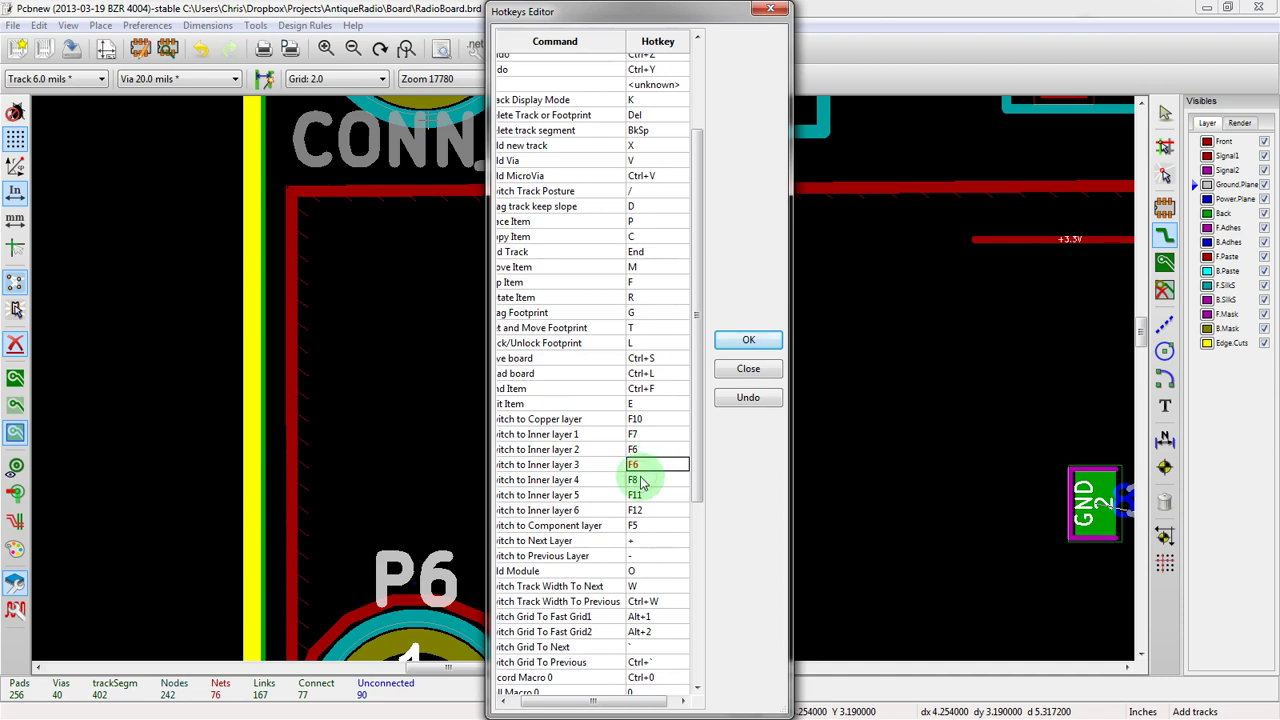
{"action": "key", "text": "F6"}
{"action": "key", "text": "F7"}
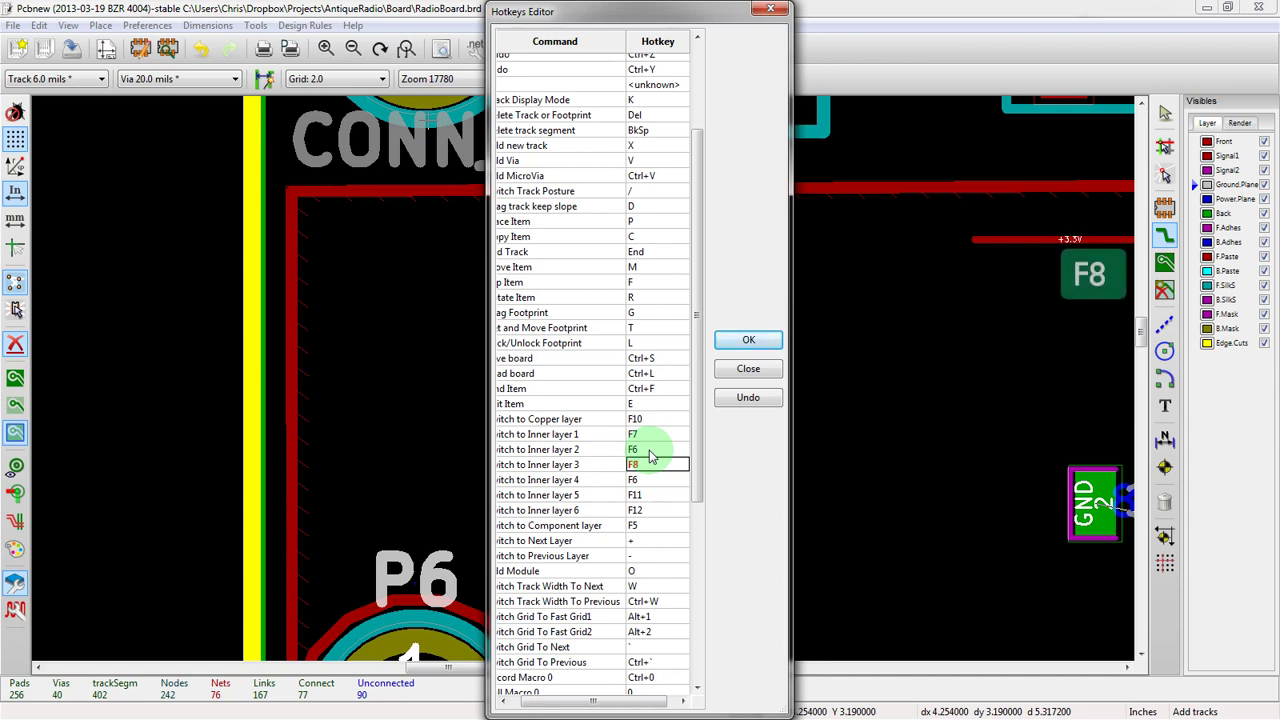
Assign F8 to Inner layer 2 and F9 to Inner layer 1, then save the hotkeys.
{"action": "left_click", "coordinate": [645, 450]}
{"action": "key", "text": "F7"}
{"action": "key", "text": "F8"}
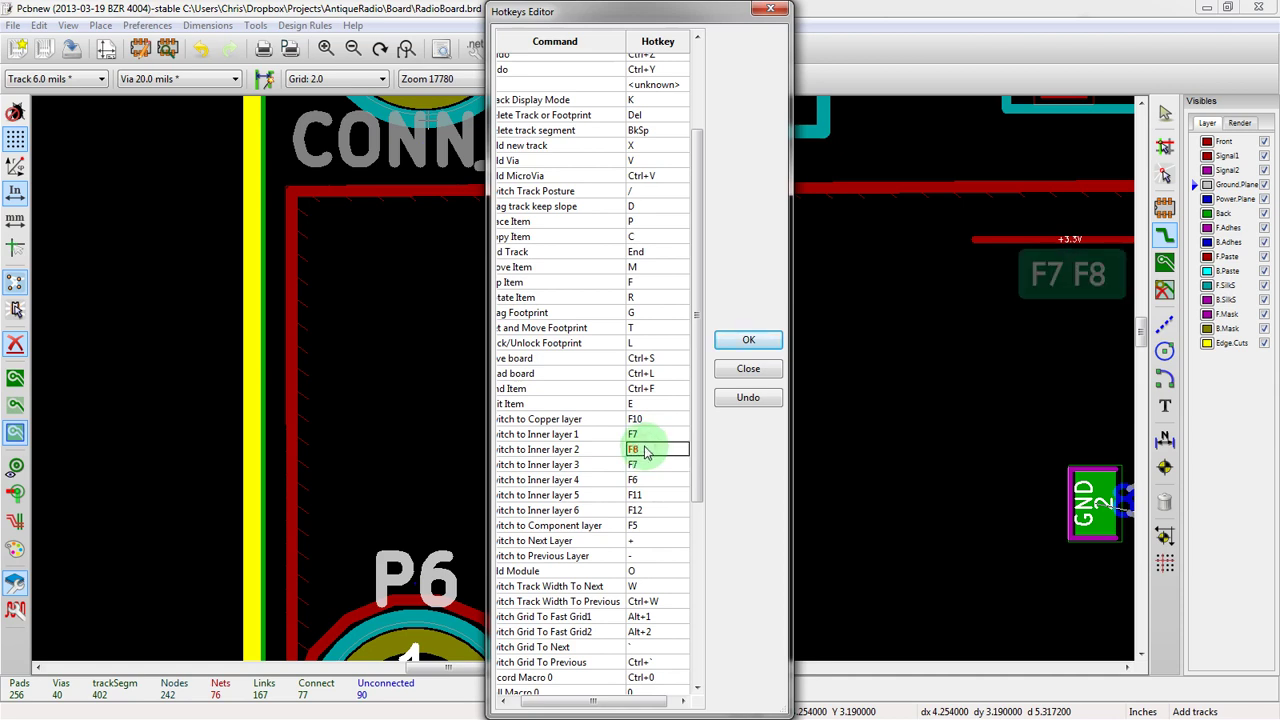
{"action": "left_click", "coordinate": [645, 438]}
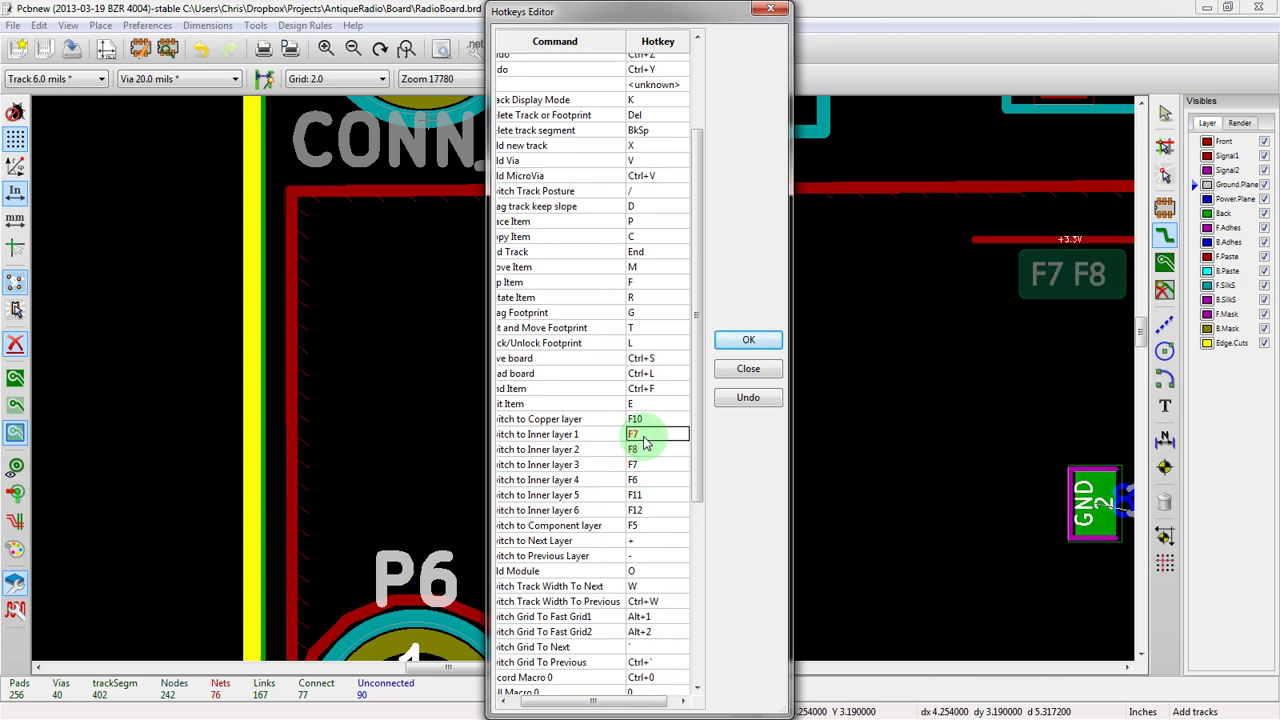
{"action": "key", "text": "F9"}
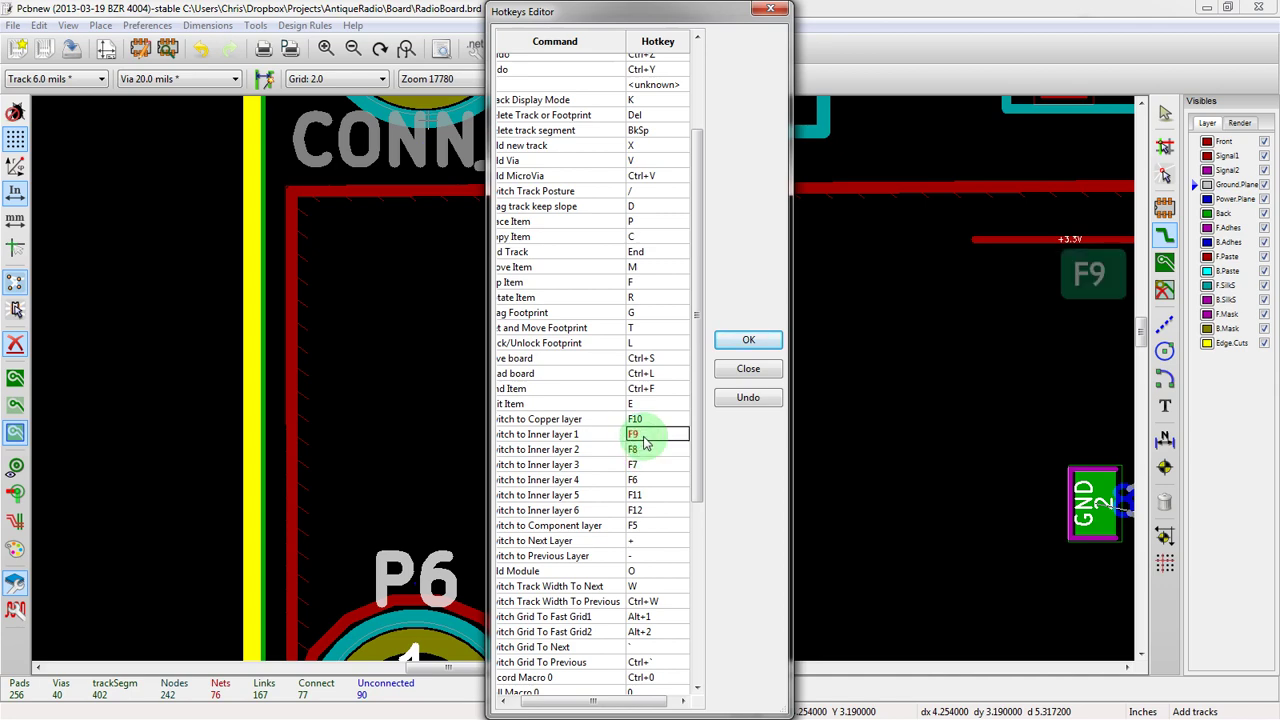
{"action": "left_click", "coordinate": [740, 341]}
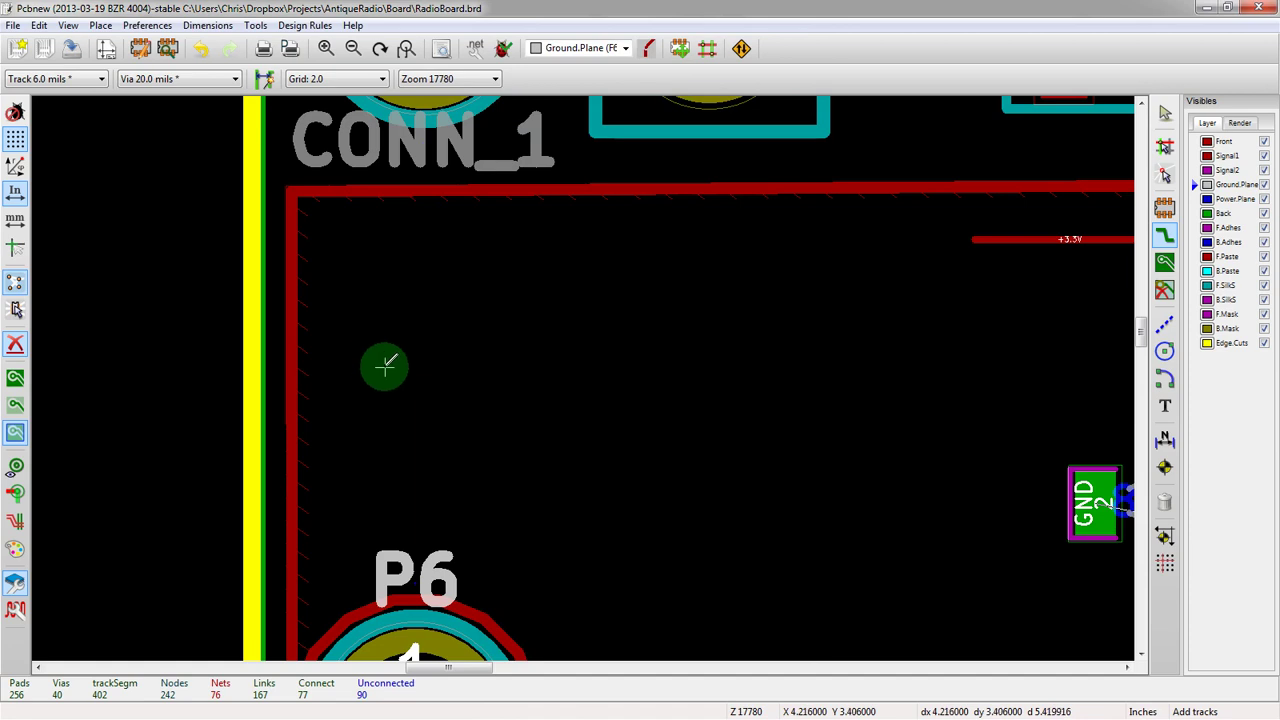
Check the F5–F10 hotkeys select Front, Signal1, Signal2, Ground.Plane, Power.Plane and Back in order.
{"action": "left_click", "coordinate": [385, 367]}
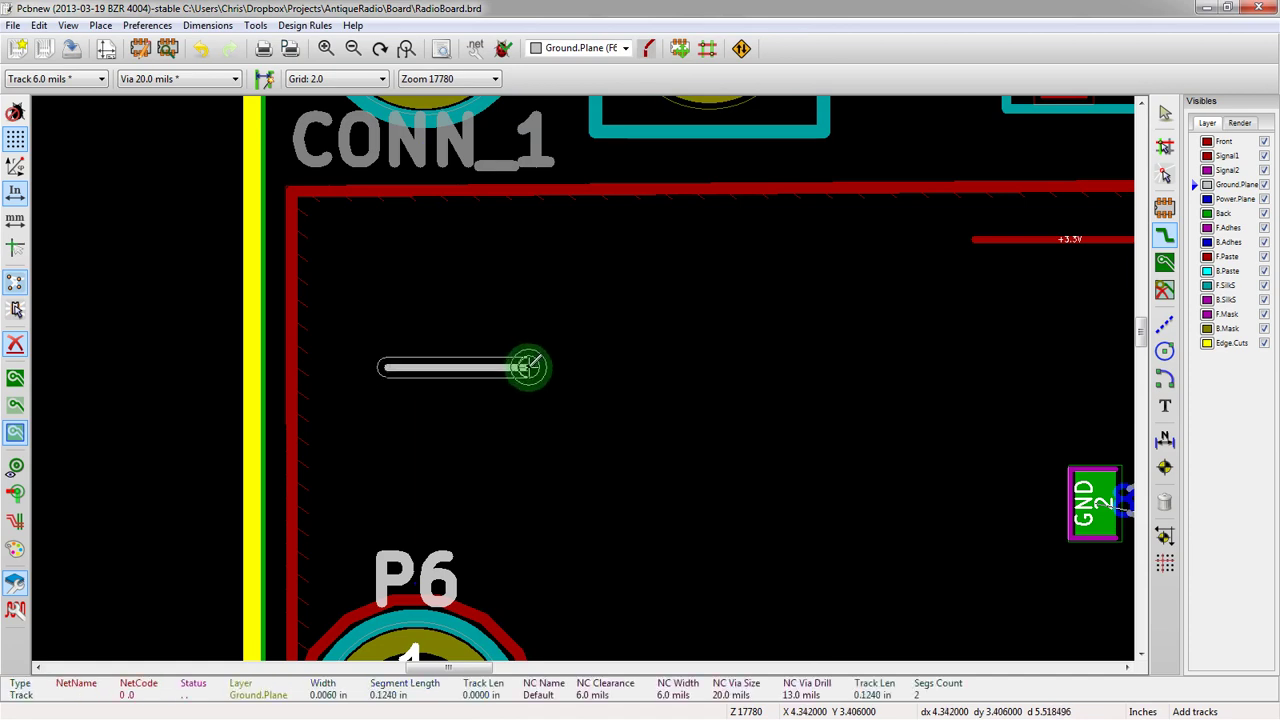
{"action": "key", "text": "Escape"}
{"action": "key", "text": "F5"}
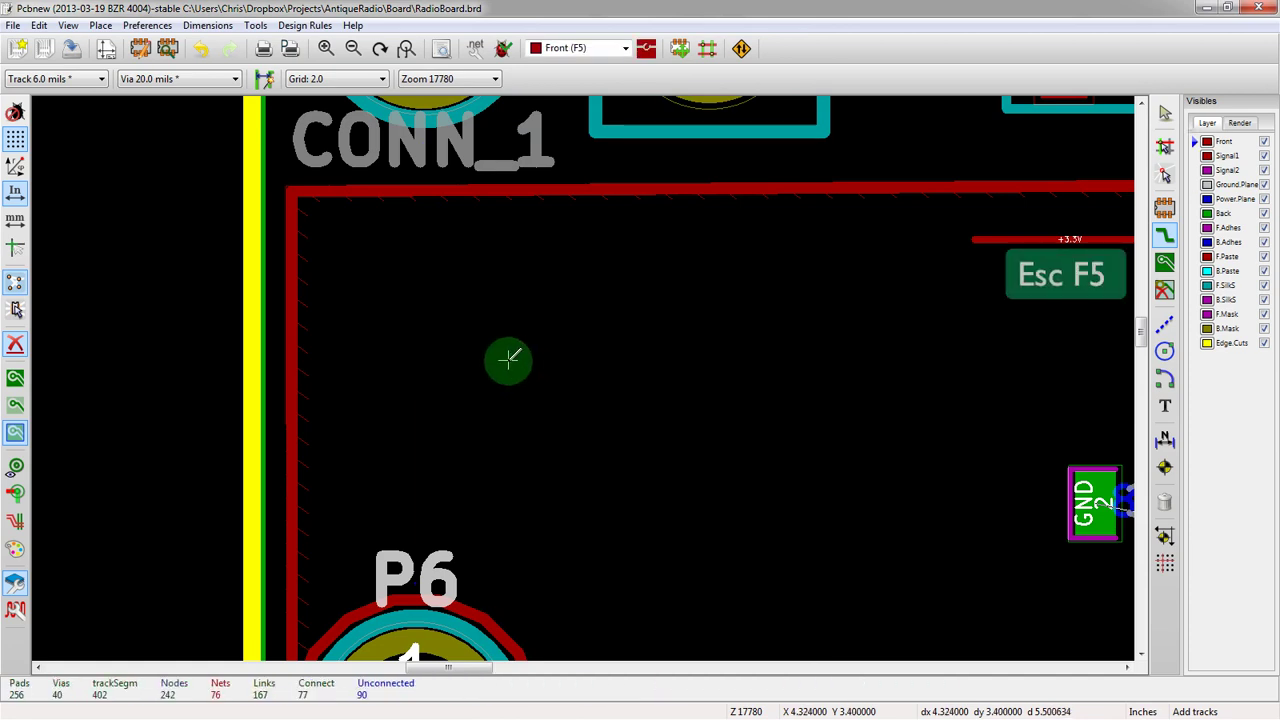
{"action": "key", "text": "F6"}
{"action": "key", "text": "F7"}
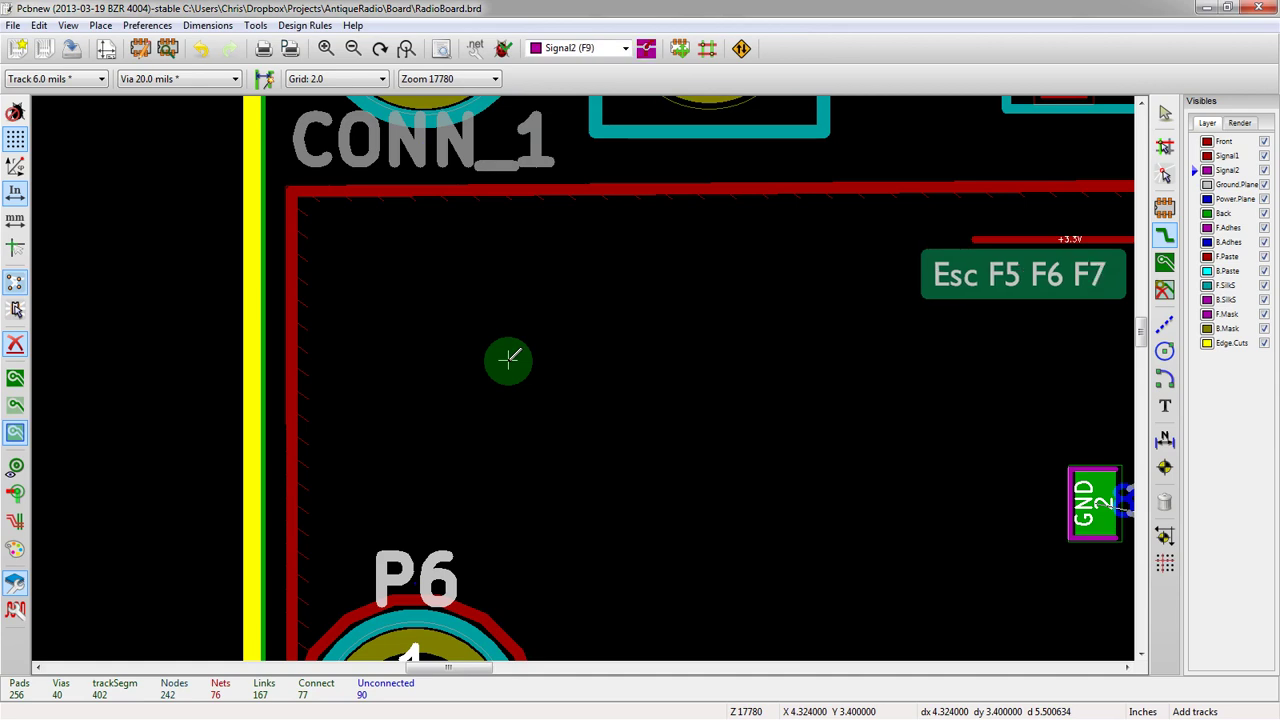
{"action": "key", "text": "F8"}
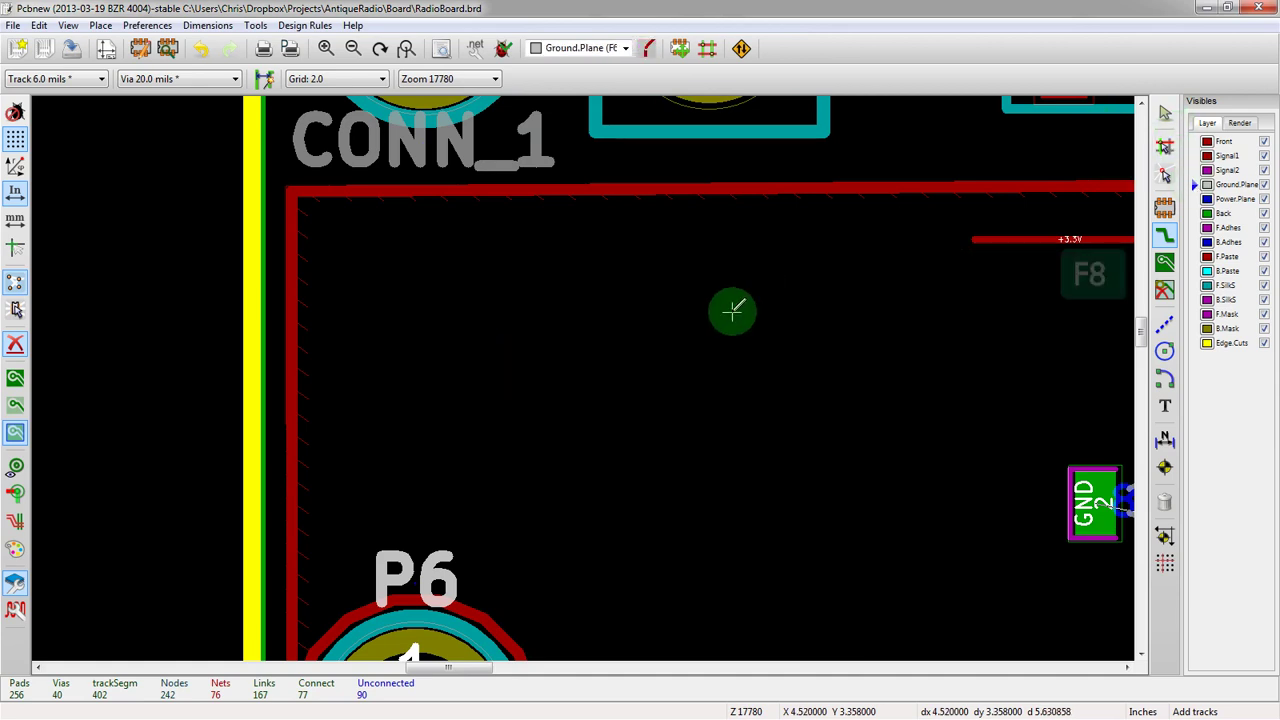
{"action": "key", "text": "F9"}
{"action": "key", "text": "F10"}
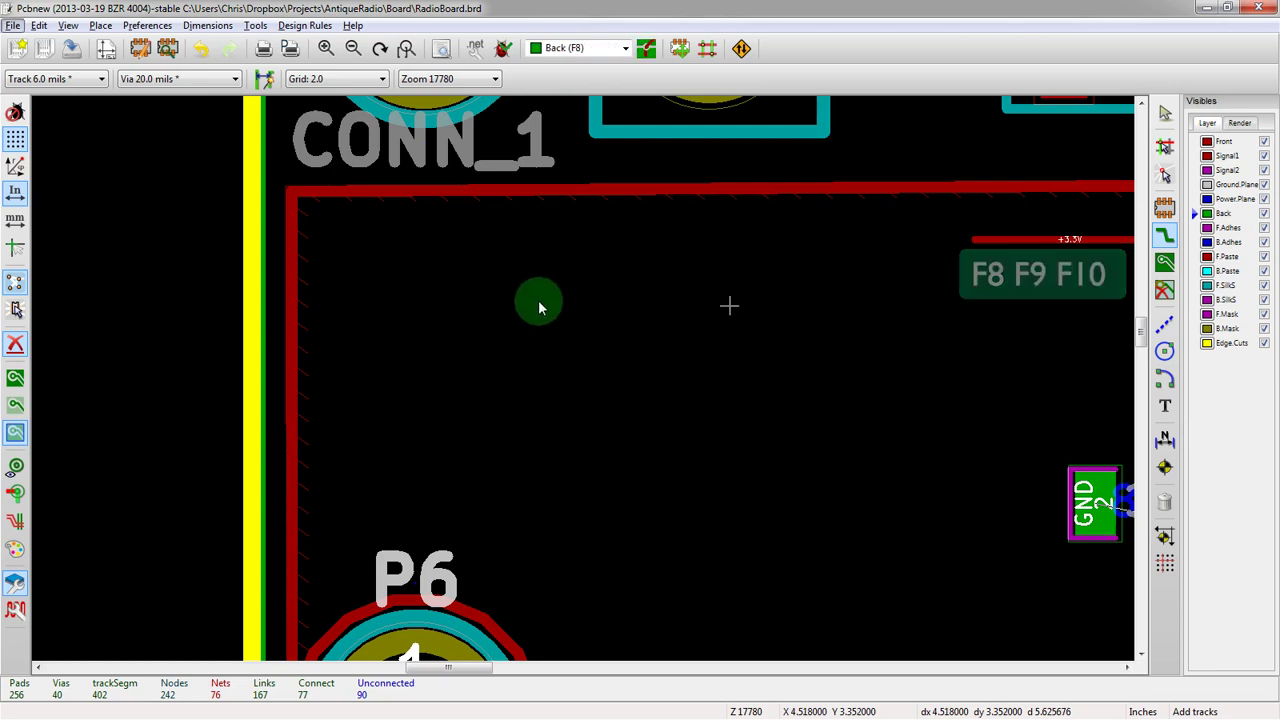
Start a track on Back and drop vias through each inner layer up to Front.
{"action": "left_click", "coordinate": [383, 377]}
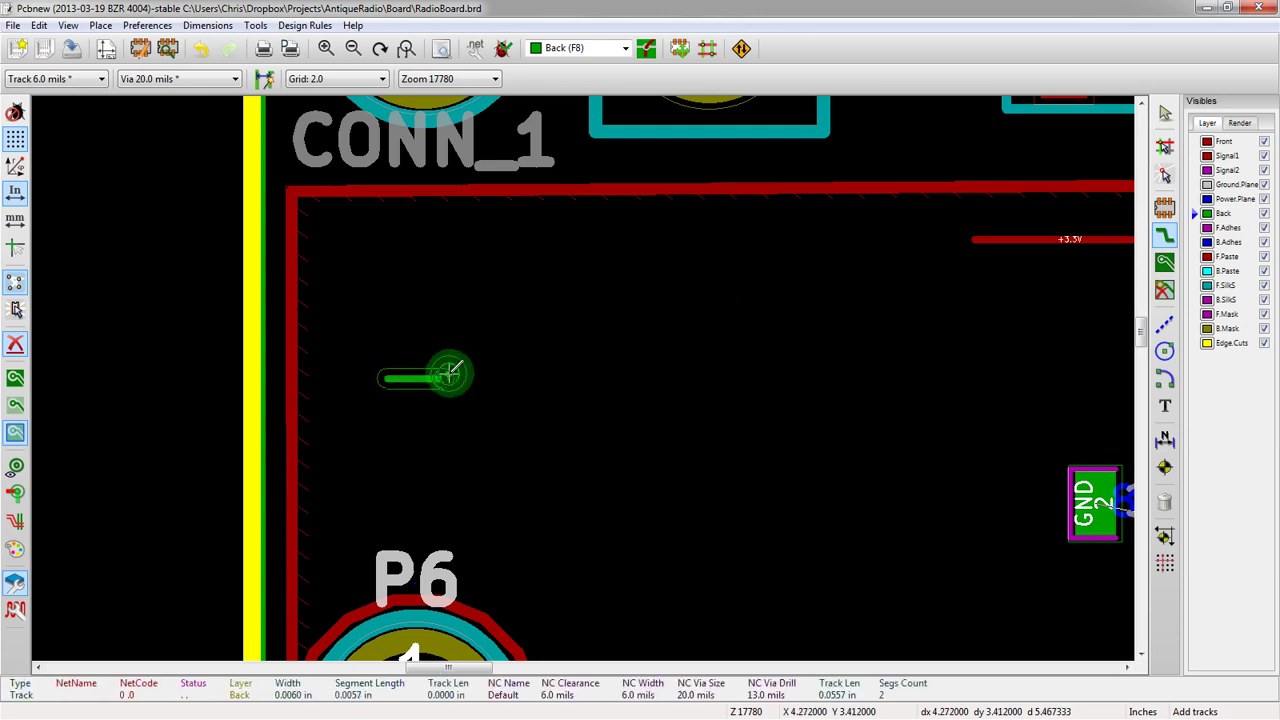
{"action": "key", "text": "F9"}
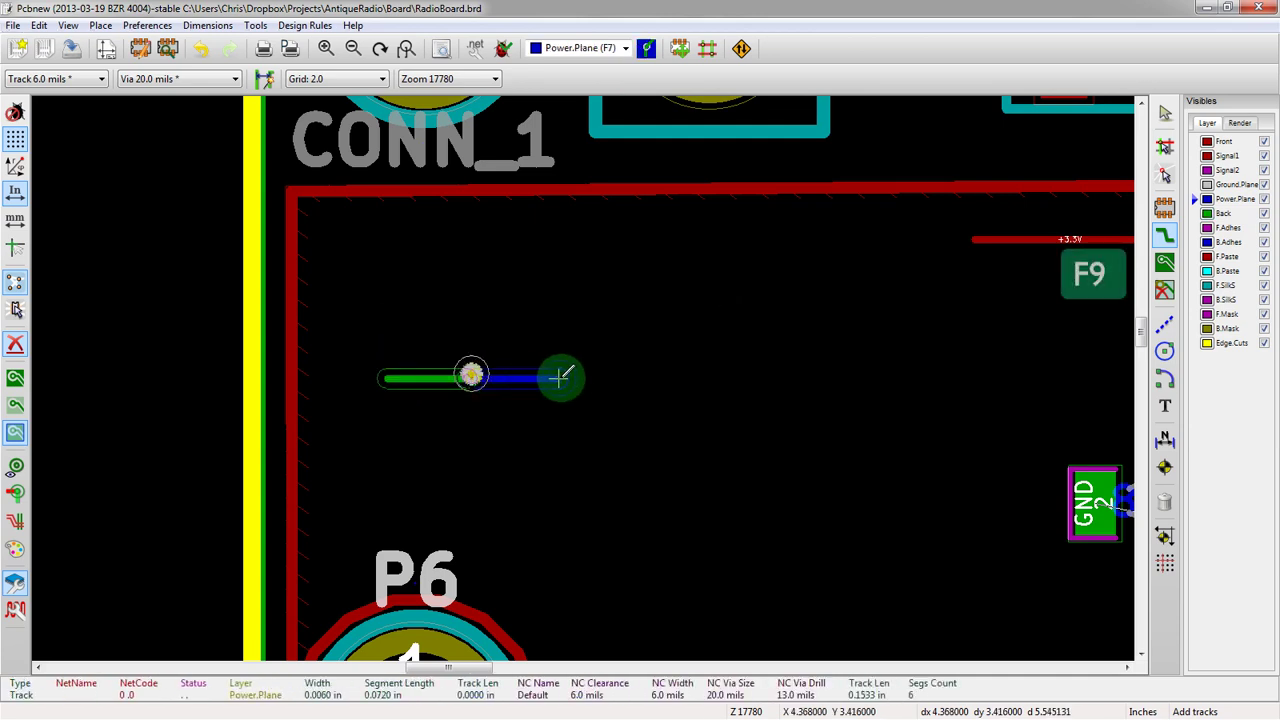
{"action": "key", "text": "F8"}
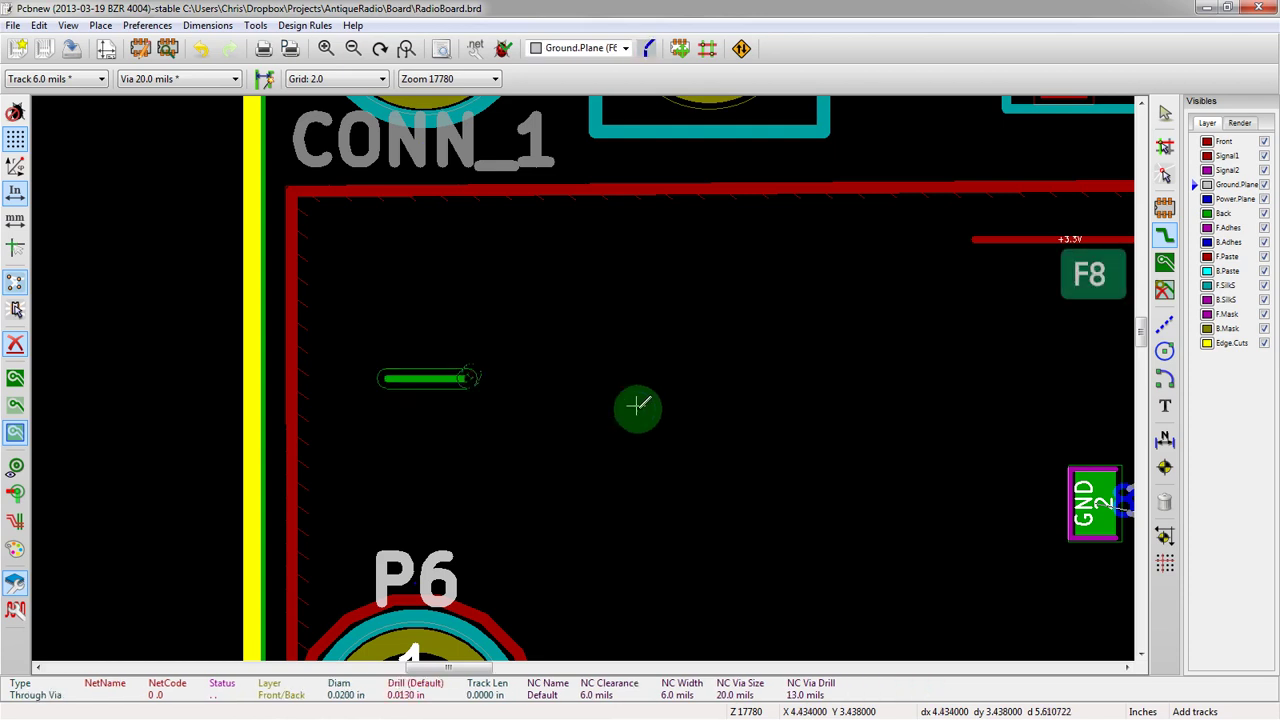
{"action": "key", "text": "F9"}
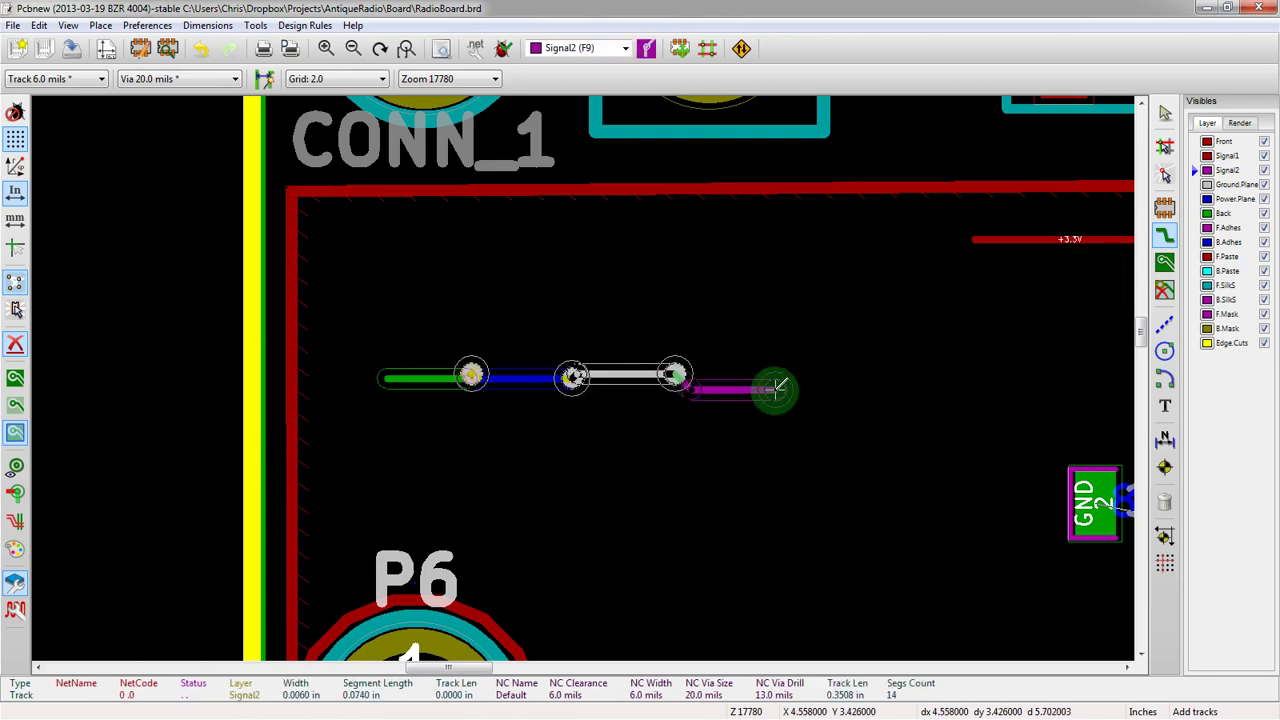
{"action": "key", "text": "F10"}
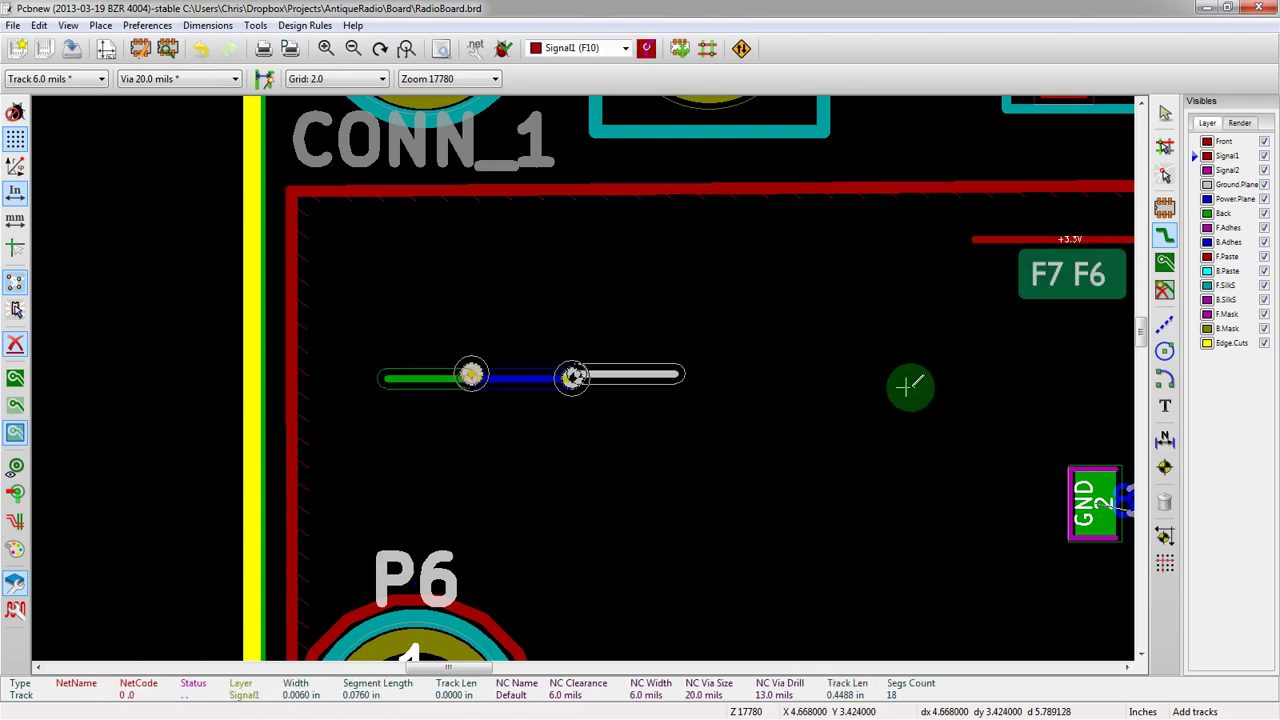
{"action": "key", "text": "F5"}
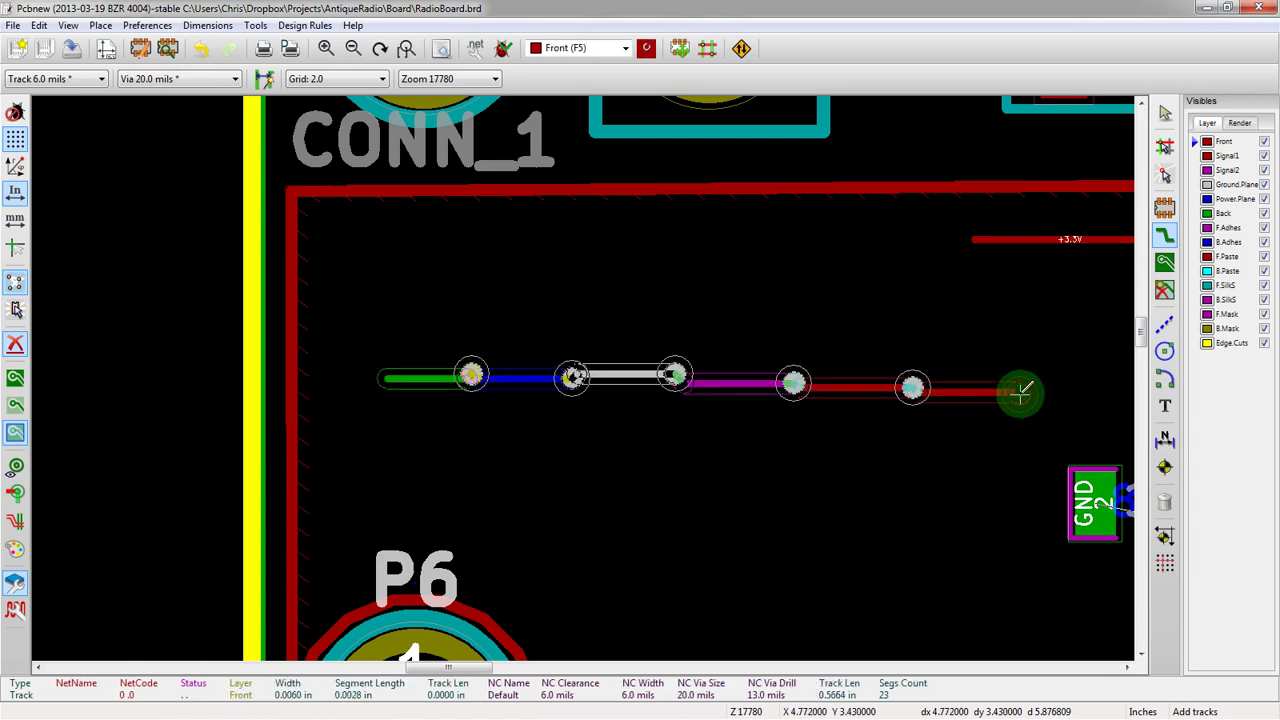
End the test track with its final segment on the Front layer.
{"action": "double_click", "coordinate": [1019, 392]}
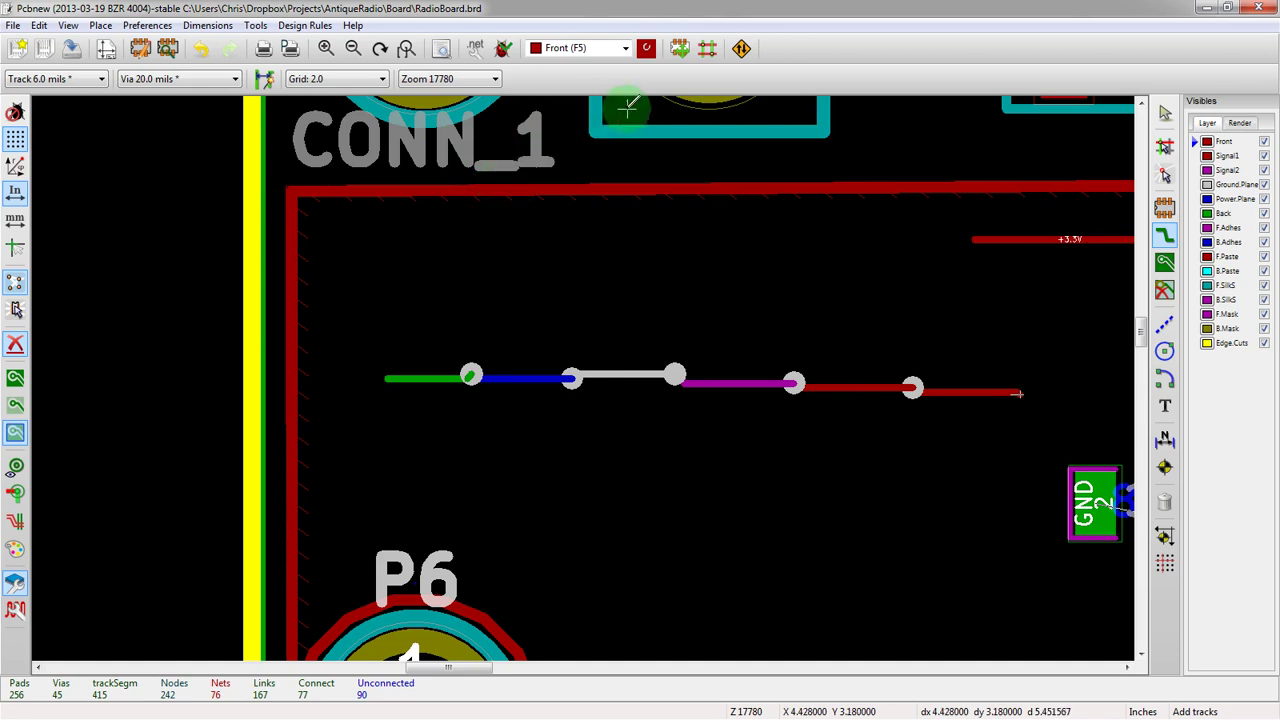
{"action": "scroll", "coordinate": [586, 378], "scroll_direction": "down", "scroll_amount": 2}
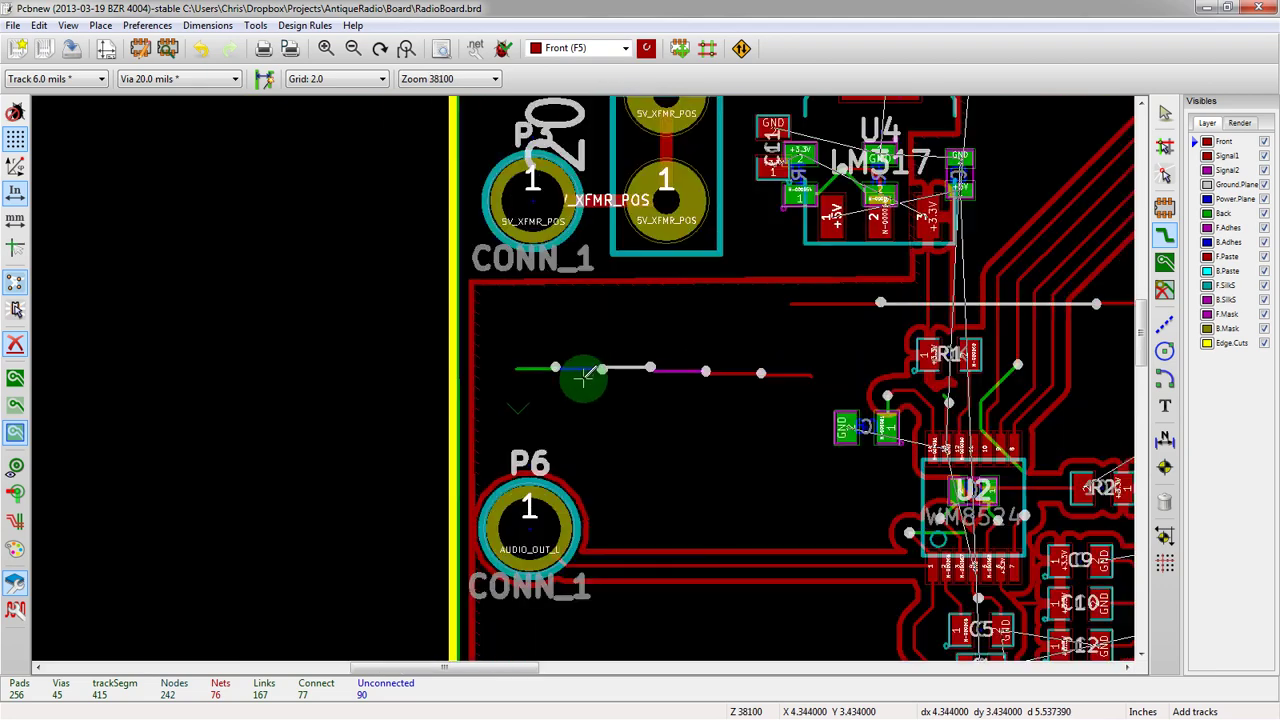
{"action": "scroll", "coordinate": [779, 317], "scroll_direction": "up", "scroll_amount": 1}
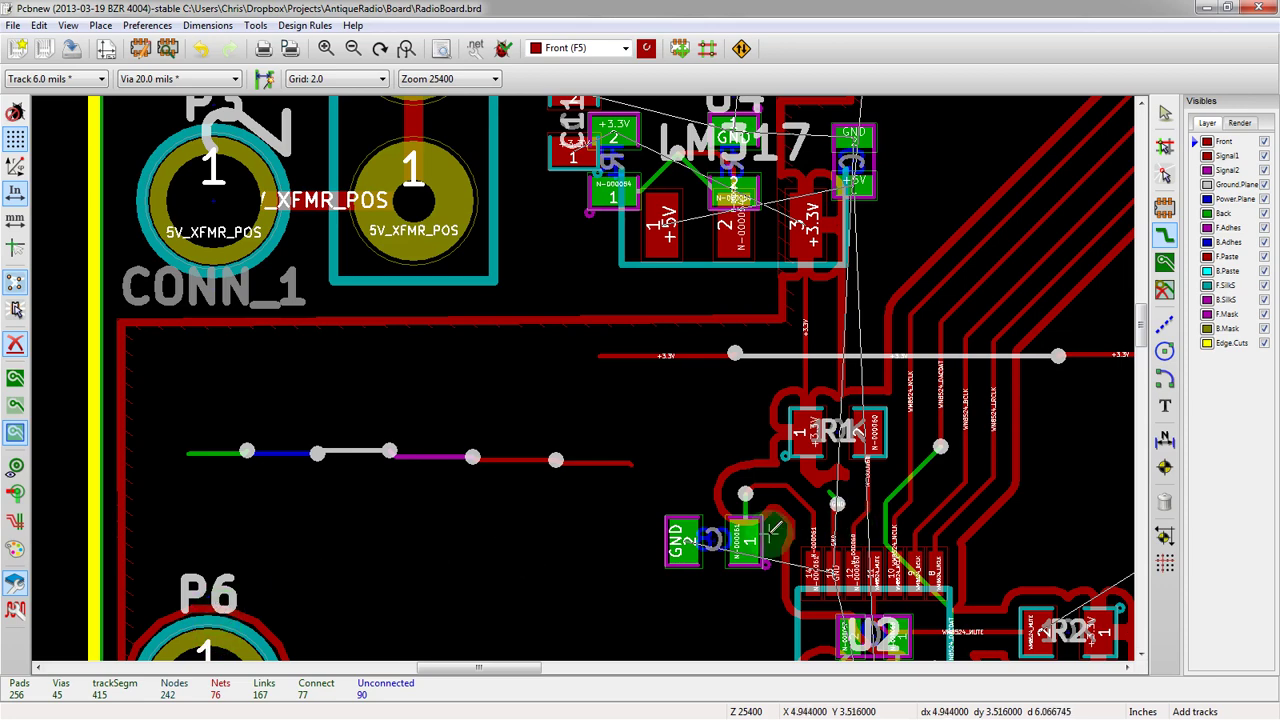
{"action": "key", "text": "F4"}
{"action": "key", "text": "F4"}
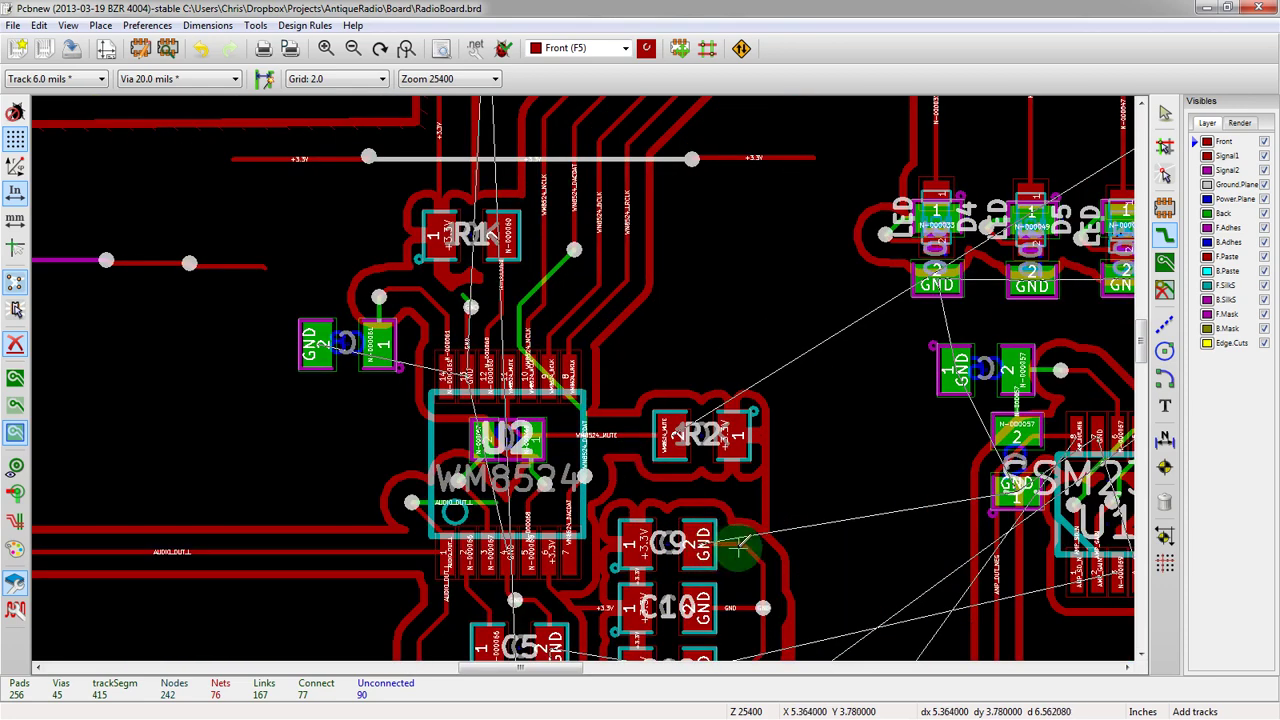